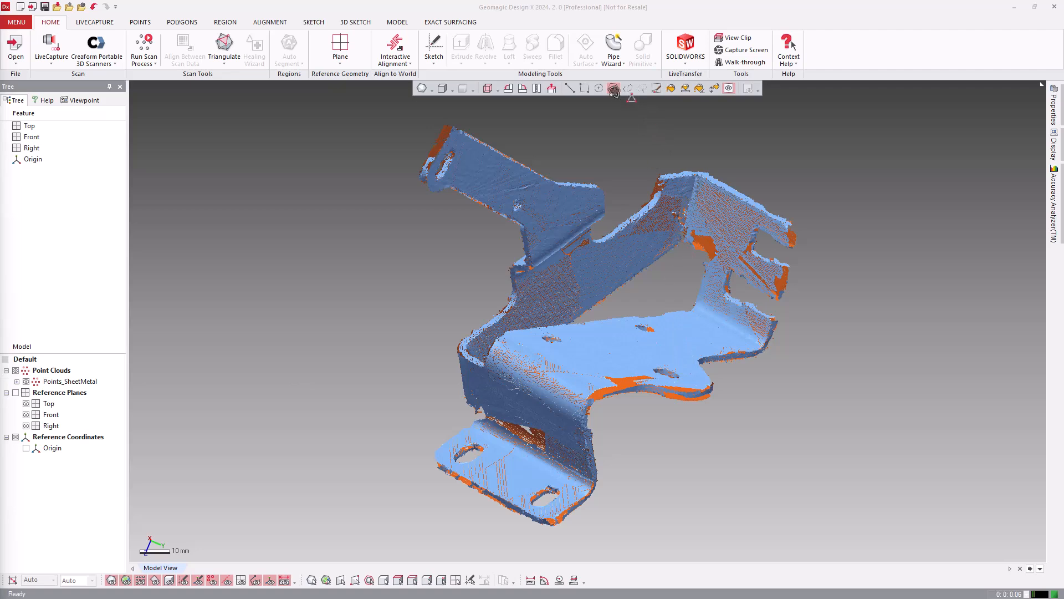
# Step: Inspect the Points_SheetMetal scan from several angles and review its point count and overall dimensions
pyautogui.click(568, 87)
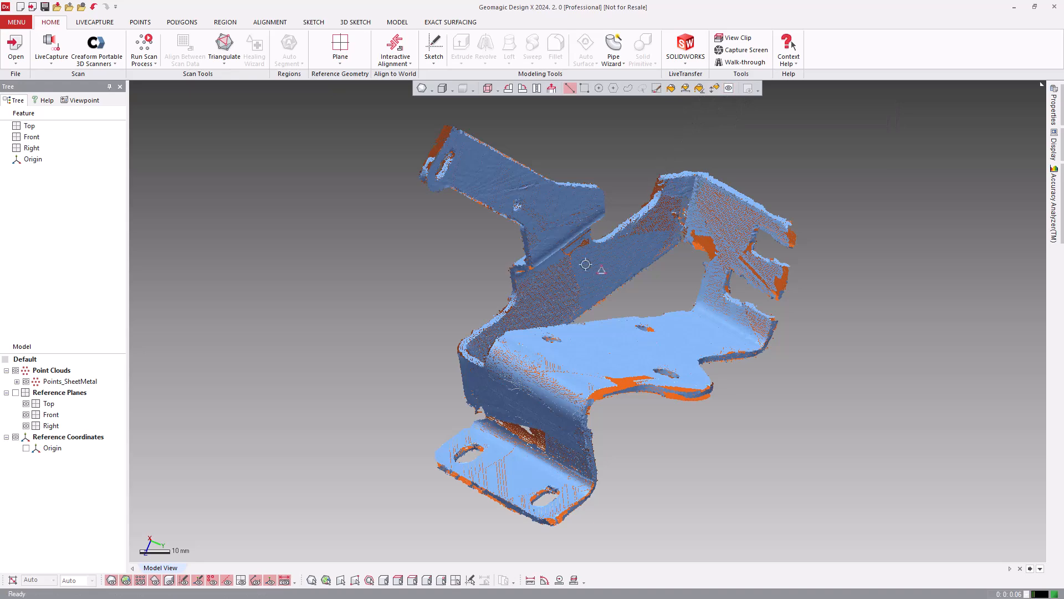
pyautogui.moveTo(489, 303)
pyautogui.mouseDown(button='right')
pyautogui.moveTo(603, 321)
pyautogui.moveTo(752, 292)
pyautogui.moveTo(803, 301)
pyautogui.moveTo(848, 330)
pyautogui.moveTo(715, 332)
pyautogui.moveTo(546, 247)
pyautogui.moveTo(499, 294)
pyautogui.mouseUp(button='right')
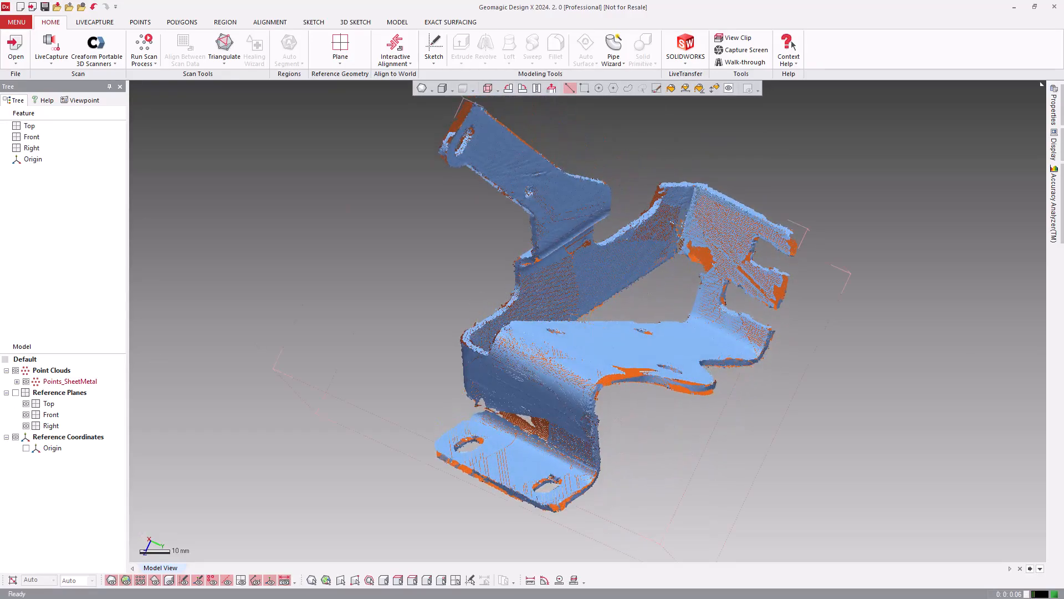
pyautogui.click(17, 381)
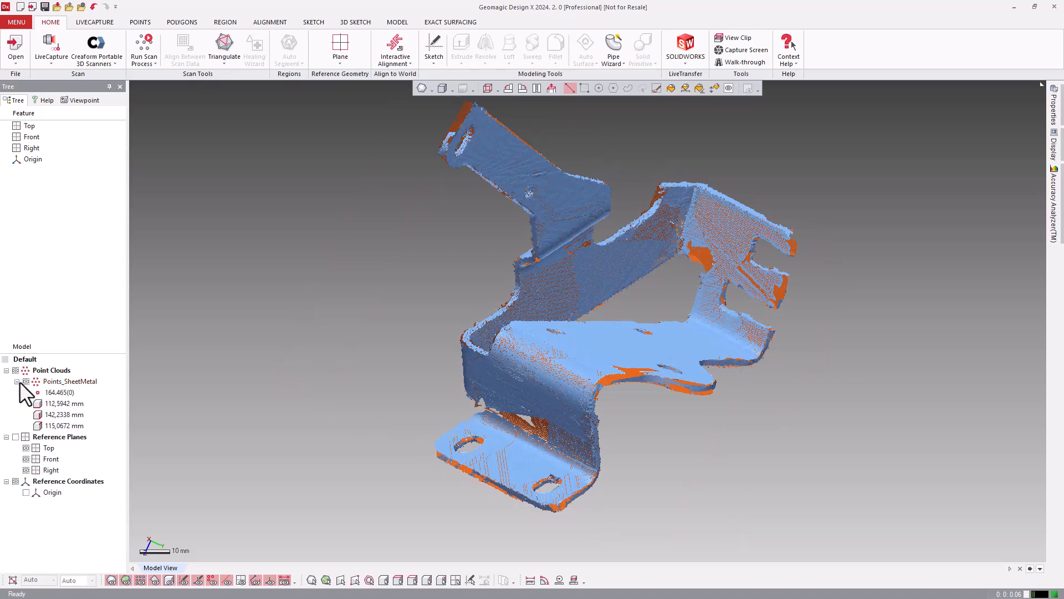
pyautogui.click(18, 381)
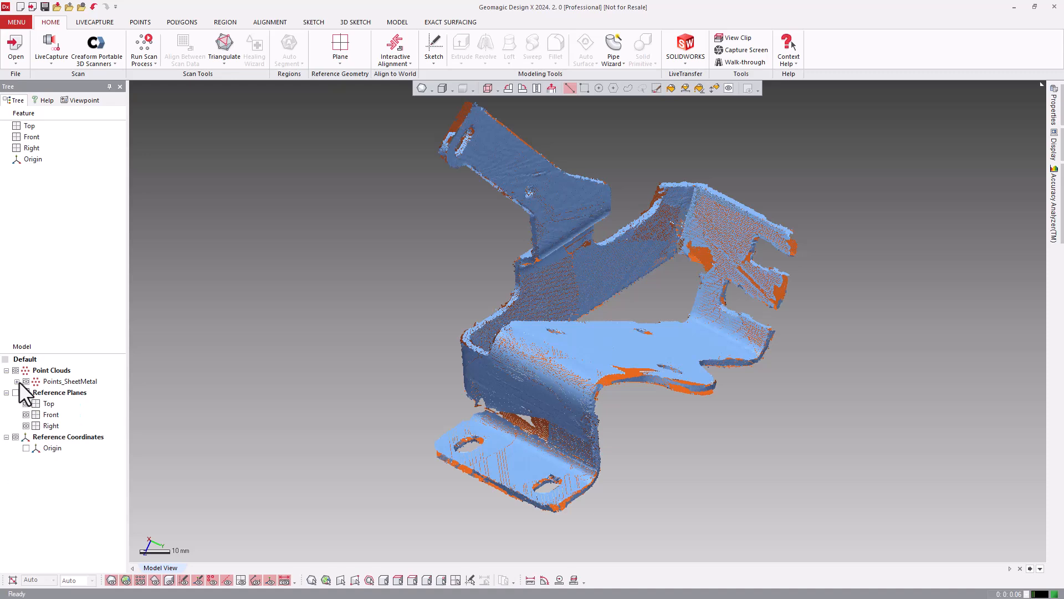
pyautogui.click(17, 381)
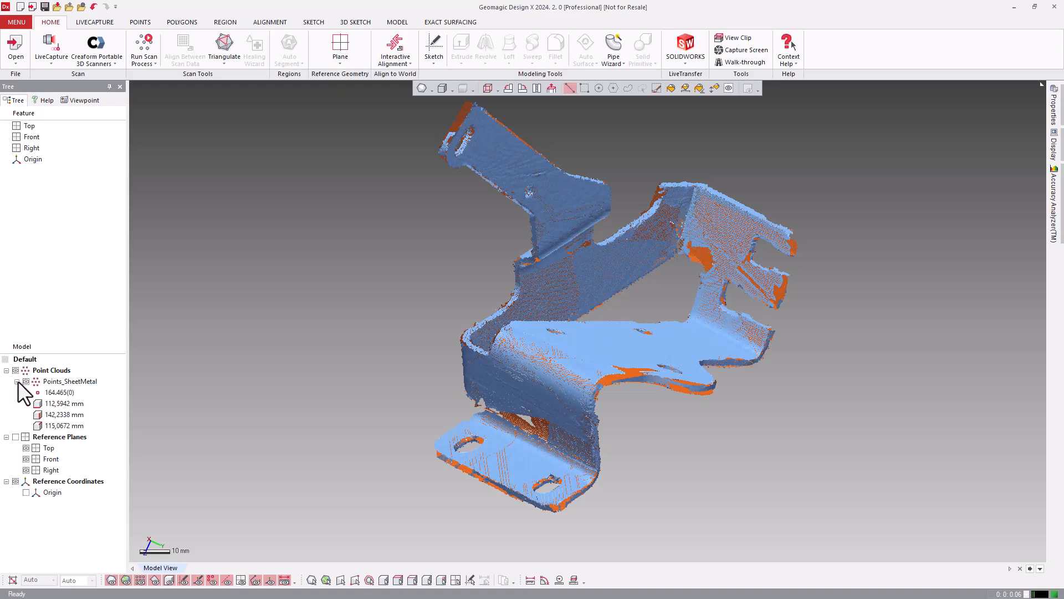
pyautogui.click(17, 381)
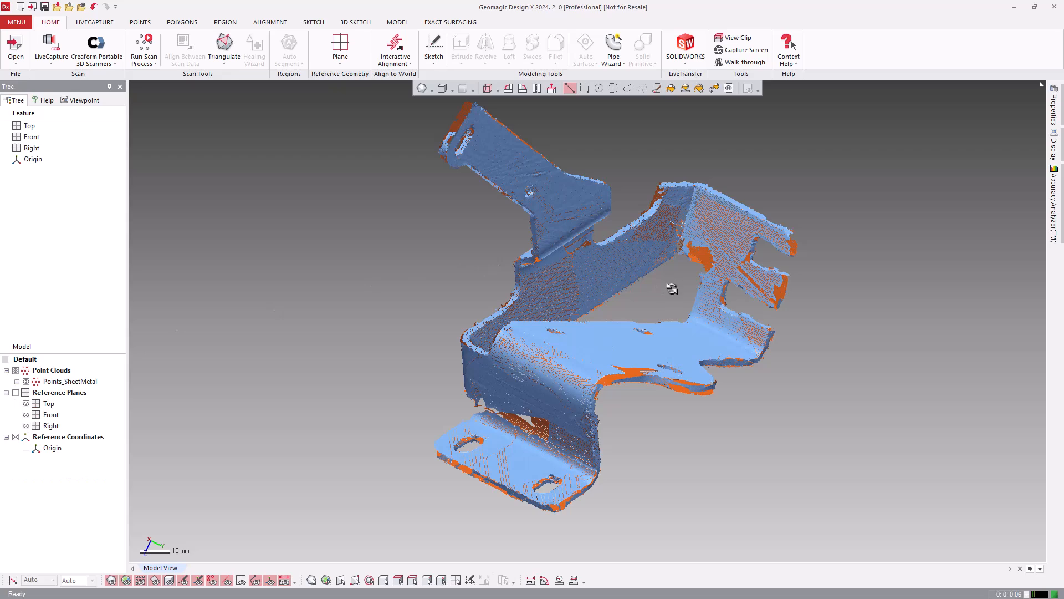
pyautogui.moveTo(671, 288); pyautogui.dragTo(672, 294, button='right')
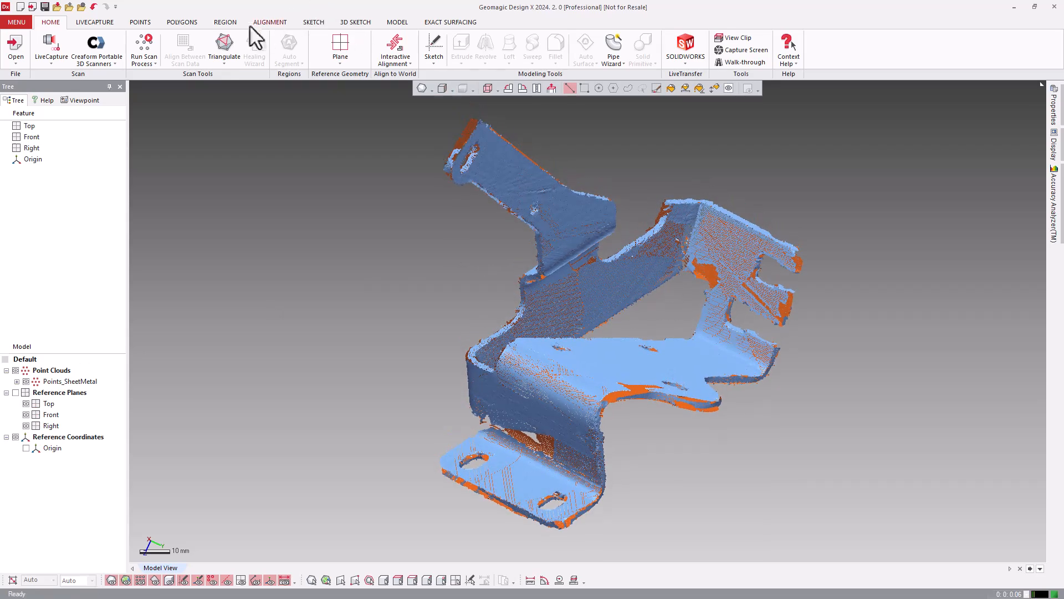
# Step: Triangulate the Points_SheetMetal point cloud using HD Mesh Construction with the UHD filter, removing the original data
pyautogui.click(143, 25)
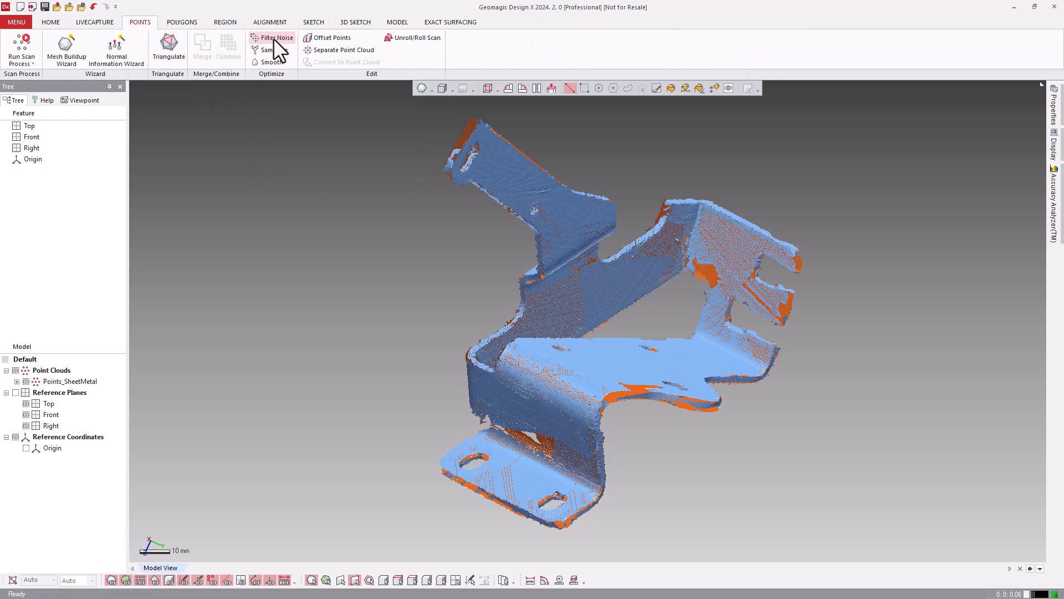
pyautogui.click(171, 51)
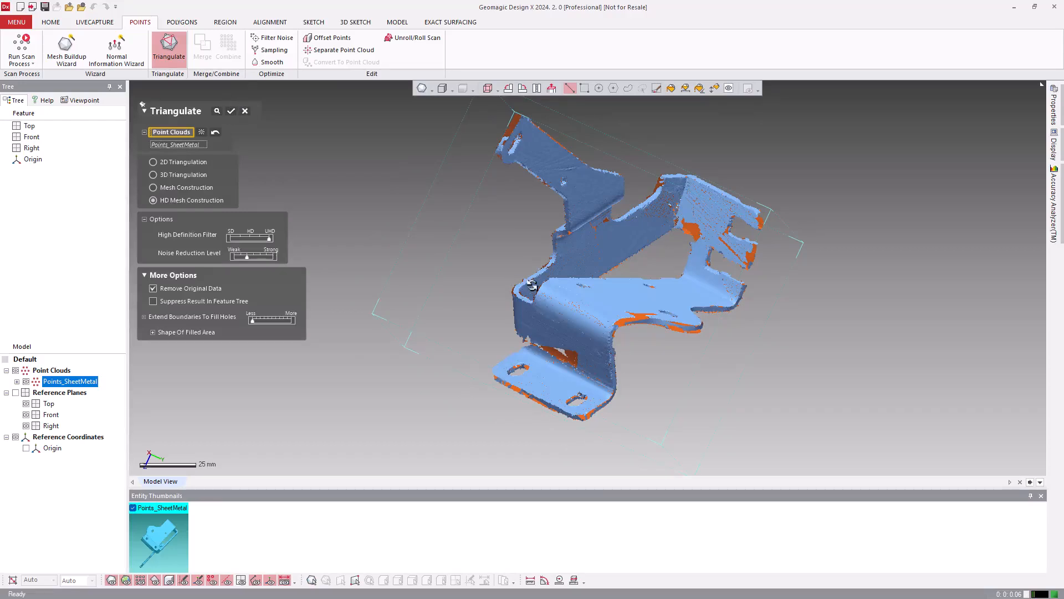
pyautogui.scroll(1, 591, 259)
pyautogui.keyDown('ctrl'); pyautogui.moveTo(607, 230); pyautogui.dragTo(605, 258, button='right'); pyautogui.keyUp('ctrl')
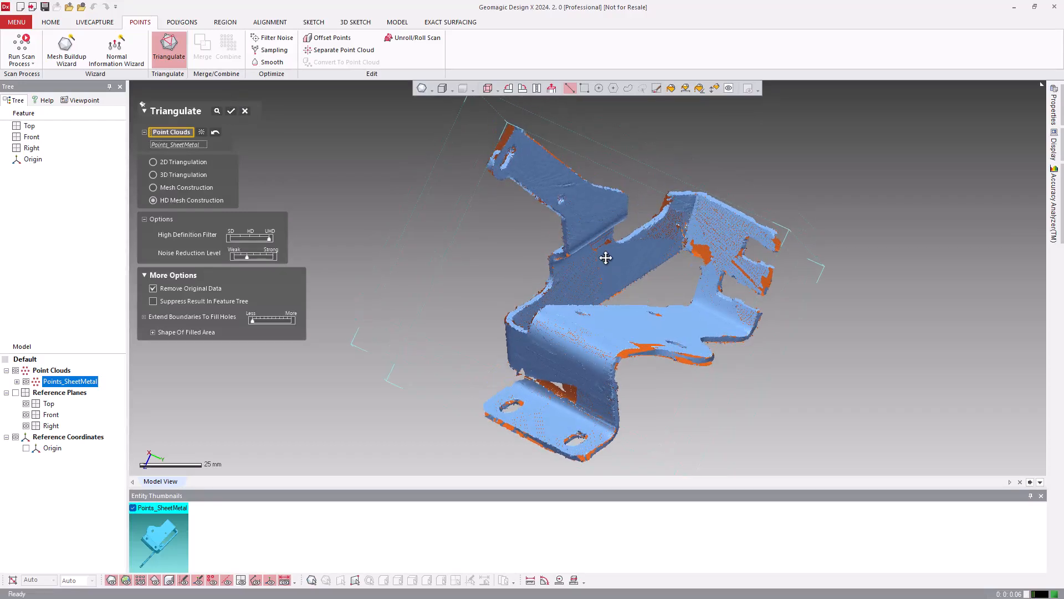
pyautogui.click(231, 113)
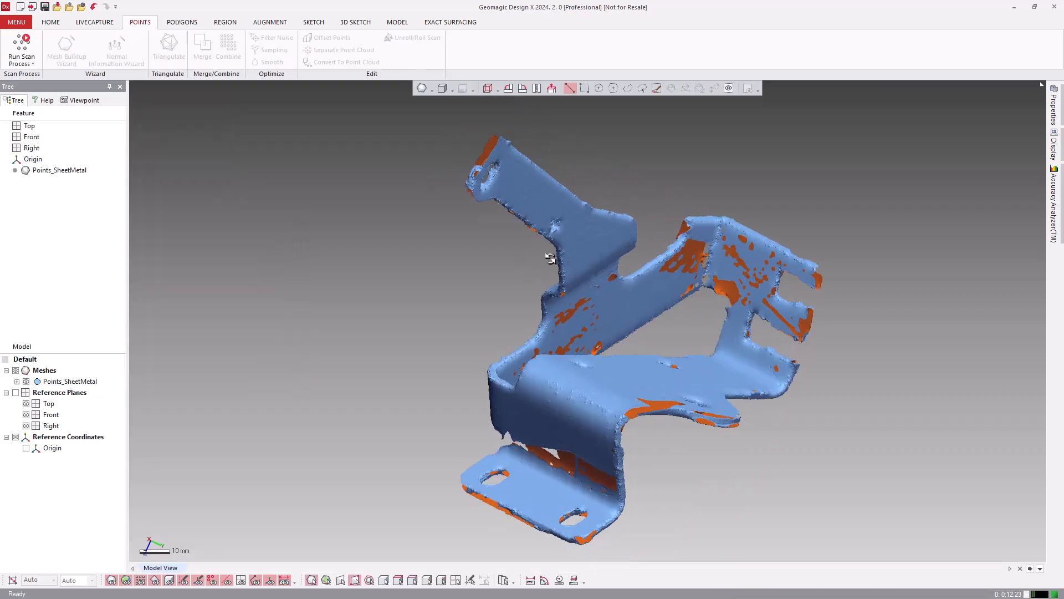
# Step: Select the mesh faces of the large flat plate with the three holes and insert them as a new region
pyautogui.moveTo(550, 258); pyautogui.dragTo(593, 237, button='right')
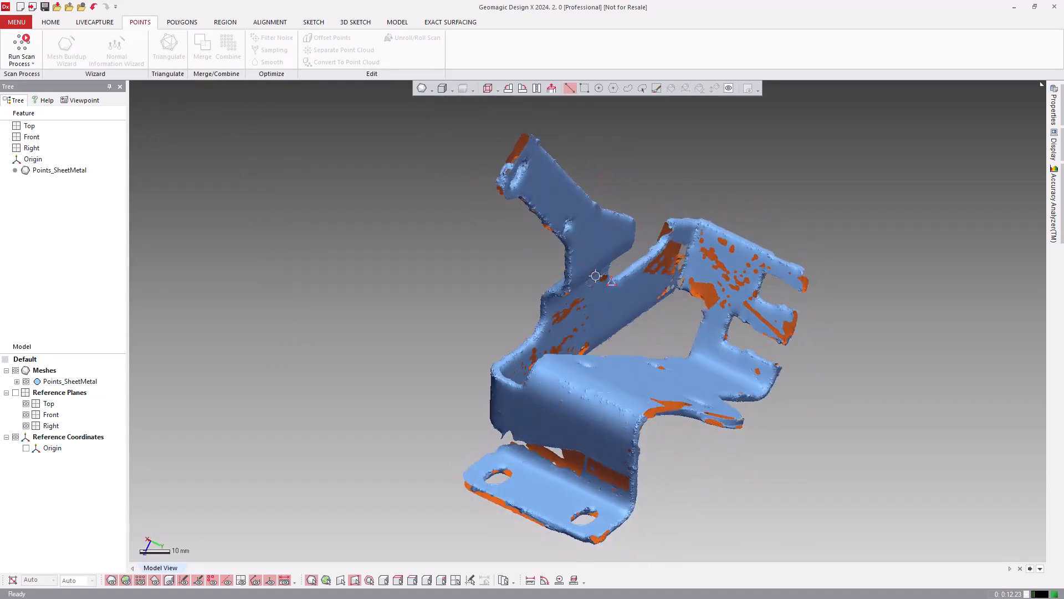
pyautogui.keyDown('ctrl'); pyautogui.moveTo(595, 276); pyautogui.dragTo(542, 351, button='right'); pyautogui.keyUp('ctrl')
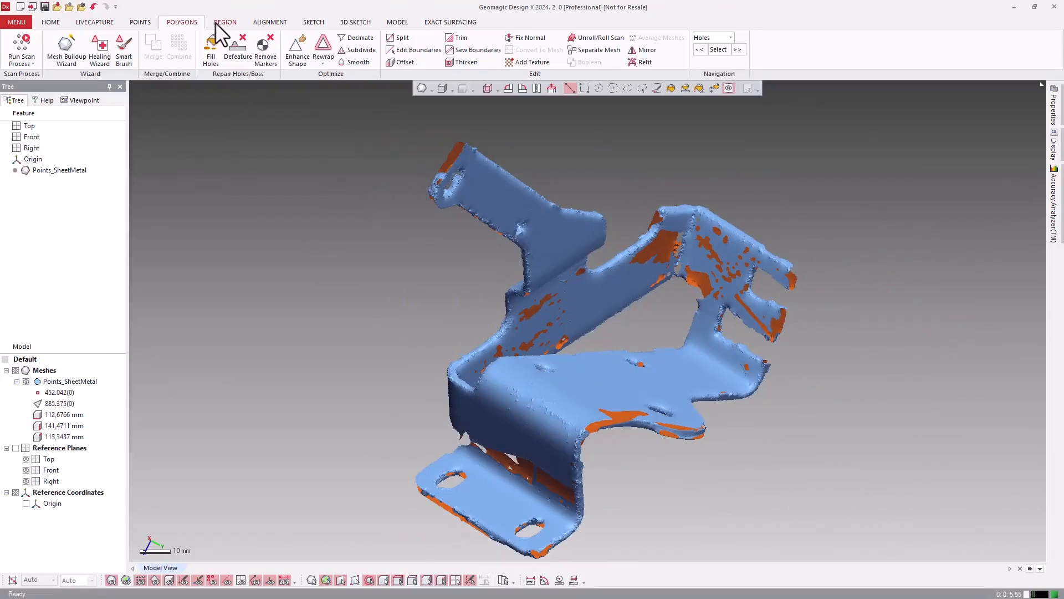
pyautogui.click(217, 22)
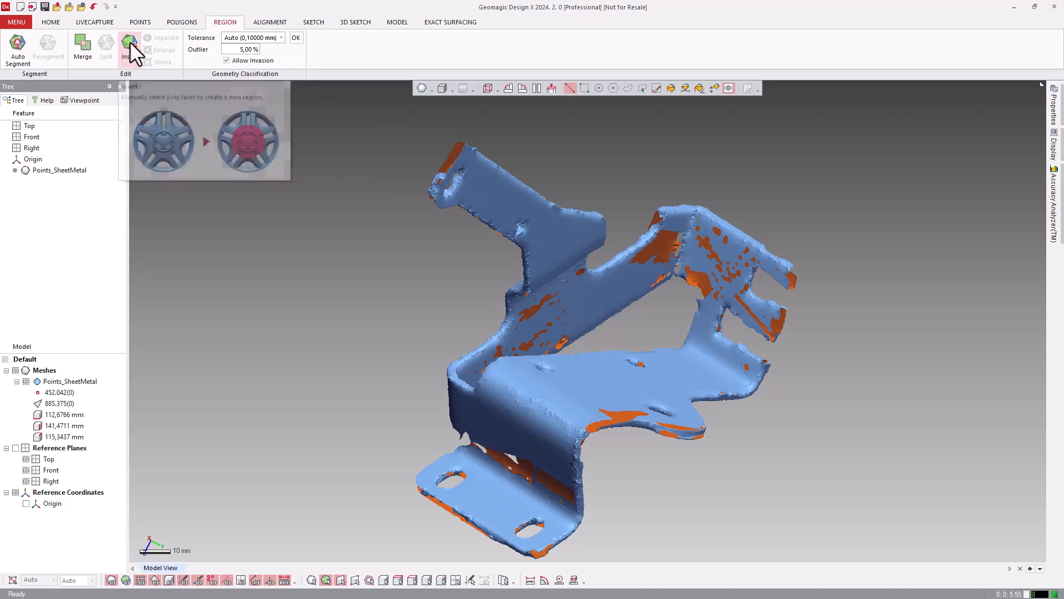
pyautogui.click(720, 87)
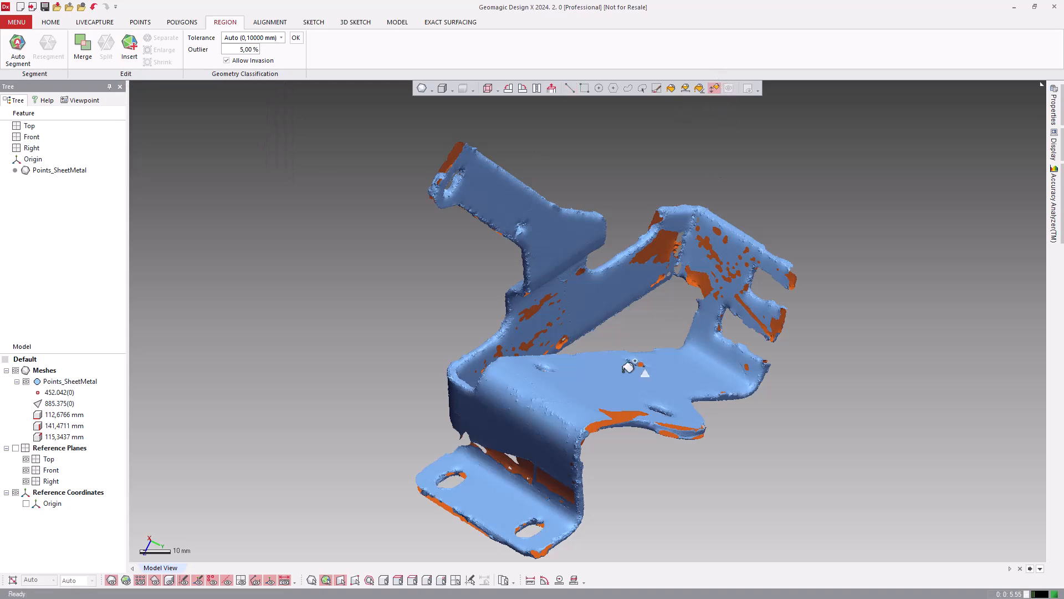
pyautogui.click(621, 370)
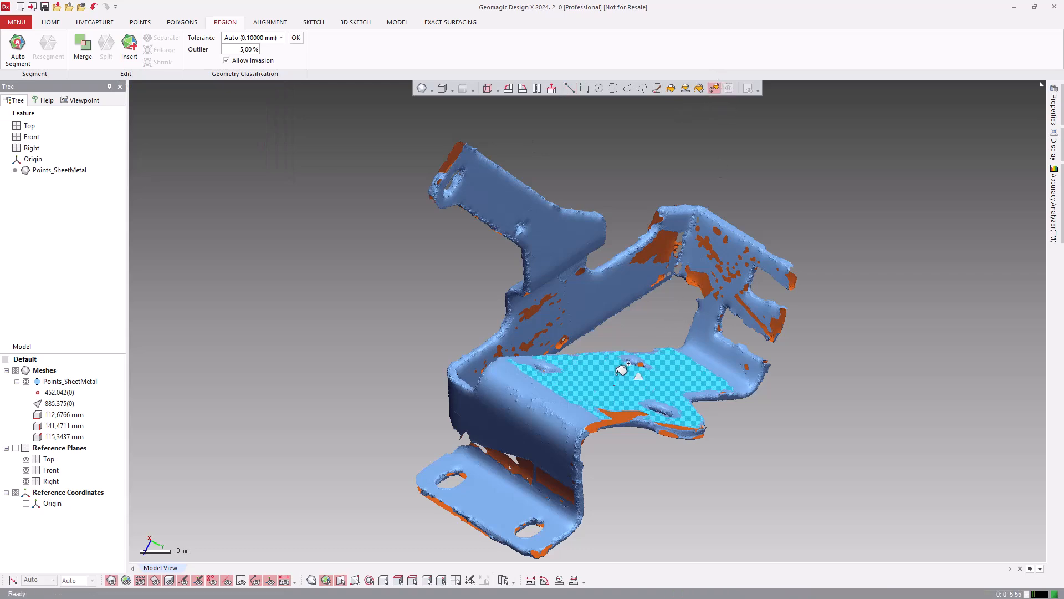
pyautogui.moveTo(668, 386); pyautogui.dragTo(564, 336, button='right')
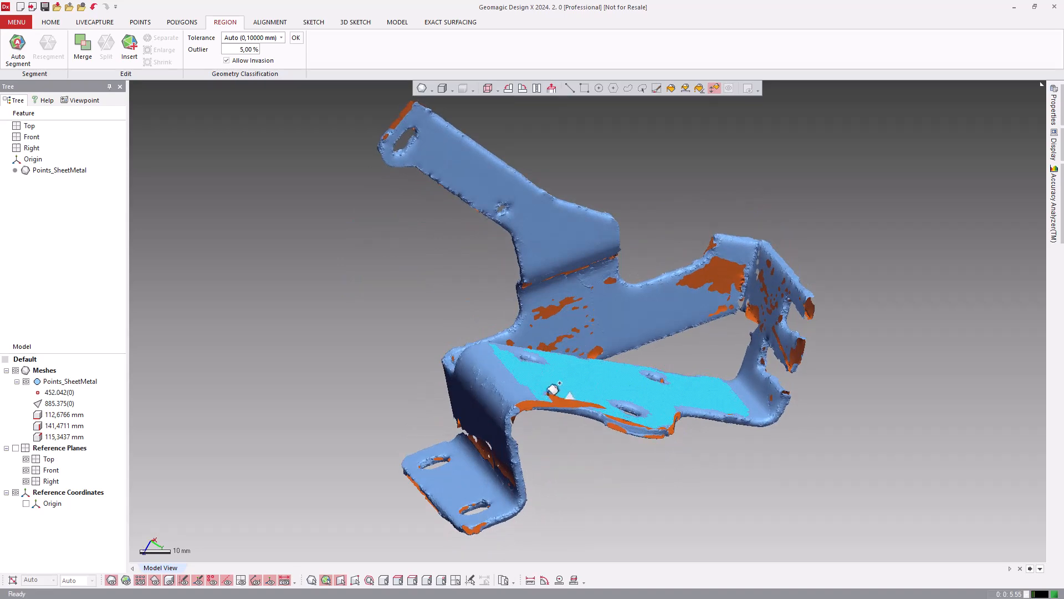
pyautogui.moveTo(555, 390); pyautogui.dragTo(531, 322, button='right')
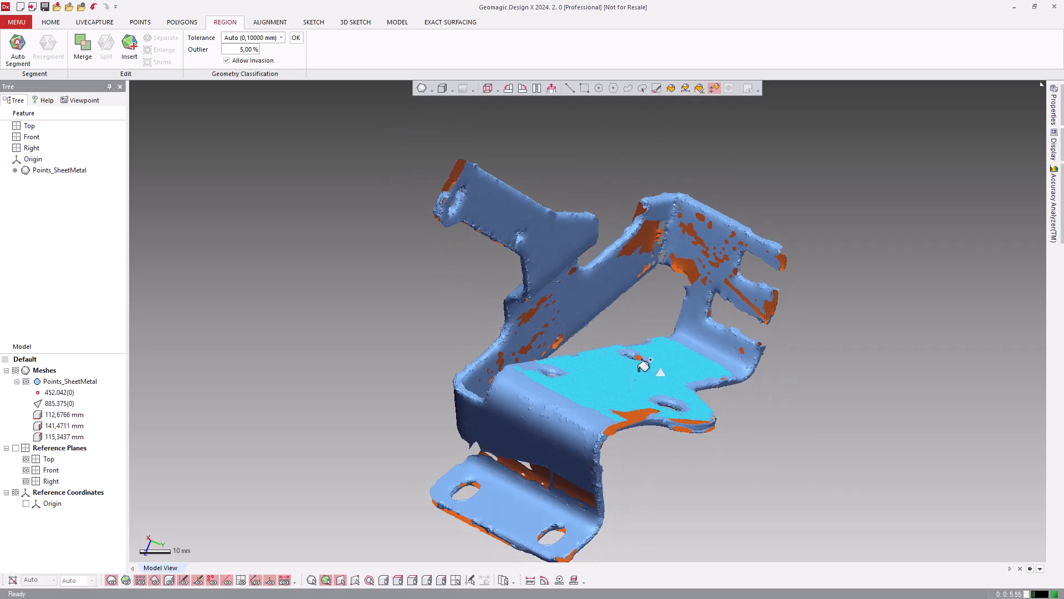
pyautogui.click(131, 47)
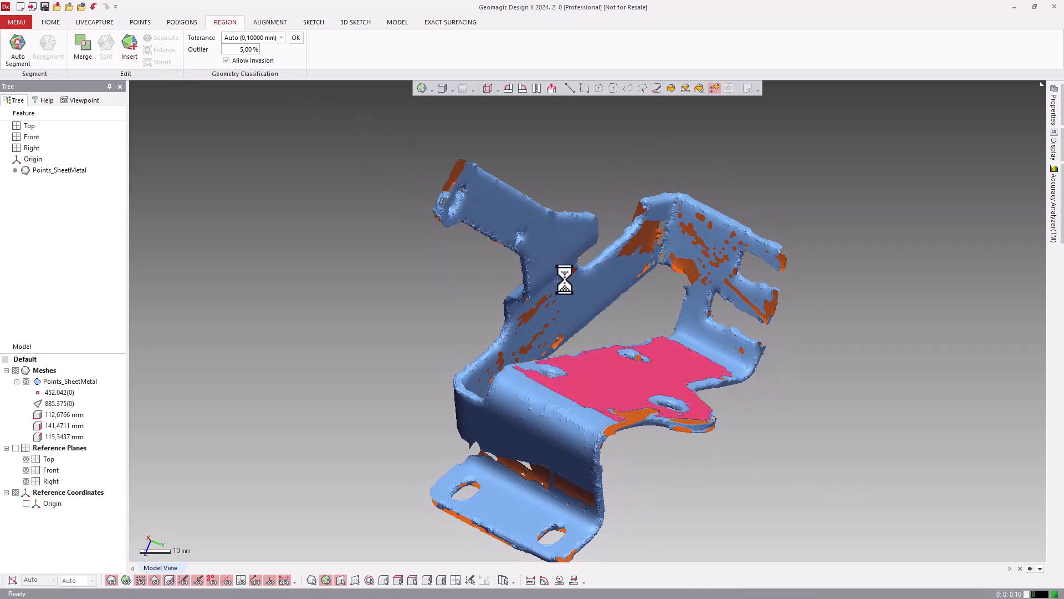
# Step: Insert a region on the inner flat face of the forked end wall adjoining the large plate
pyautogui.moveTo(566, 277); pyautogui.dragTo(687, 269, button='right')
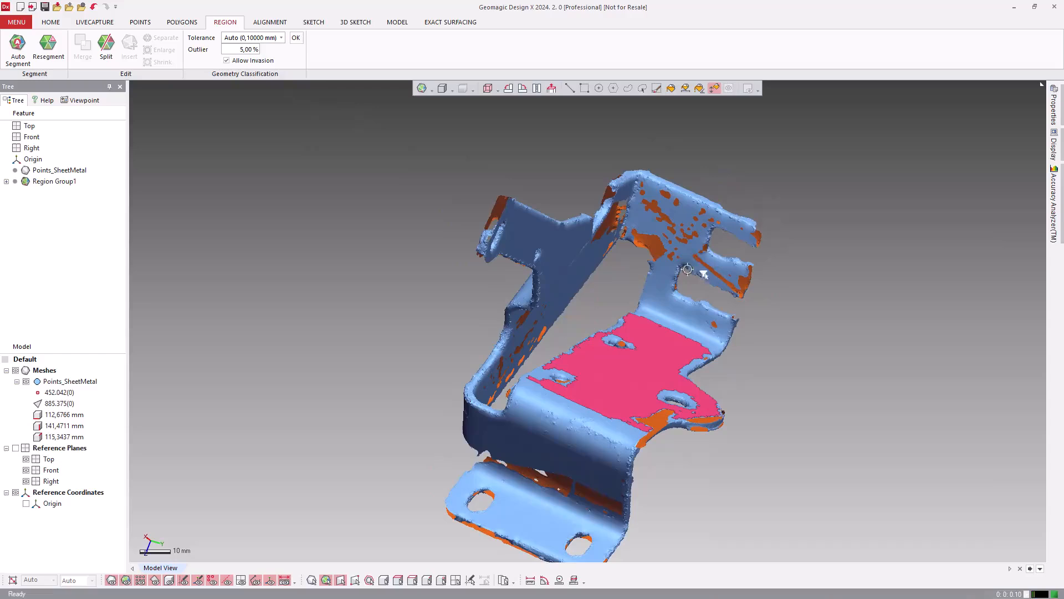
pyautogui.click(693, 239)
pyautogui.moveTo(692, 238); pyautogui.dragTo(692, 219)
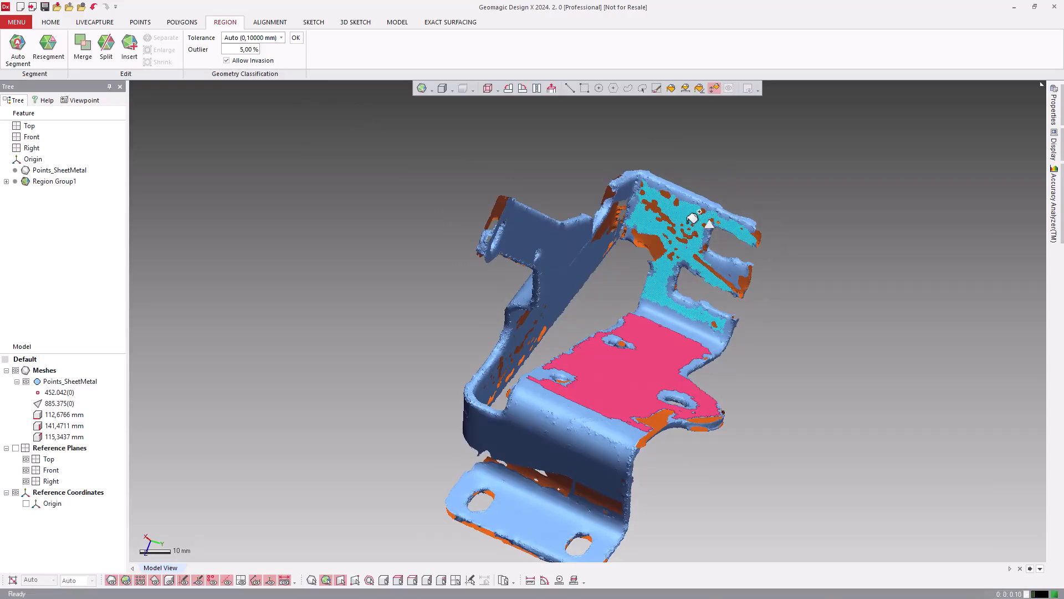
pyautogui.click(131, 47)
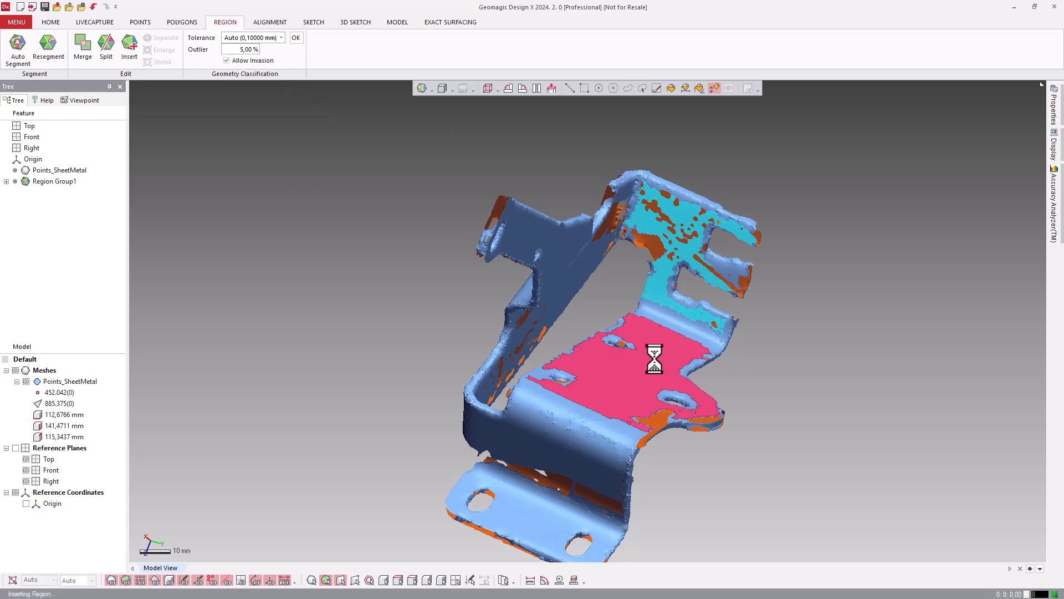
# Step: Insert a region on the upright wall between the large plate's bend and the lower two-slot flange
pyautogui.moveTo(681, 392); pyautogui.dragTo(572, 318, button='right')
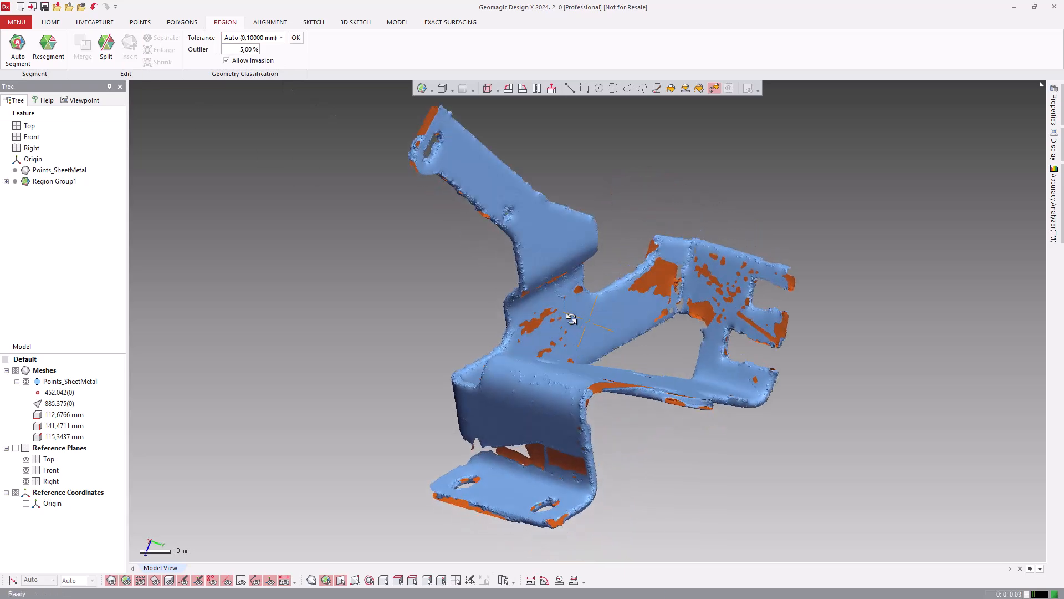
pyautogui.moveTo(668, 284); pyautogui.dragTo(547, 358, button='right')
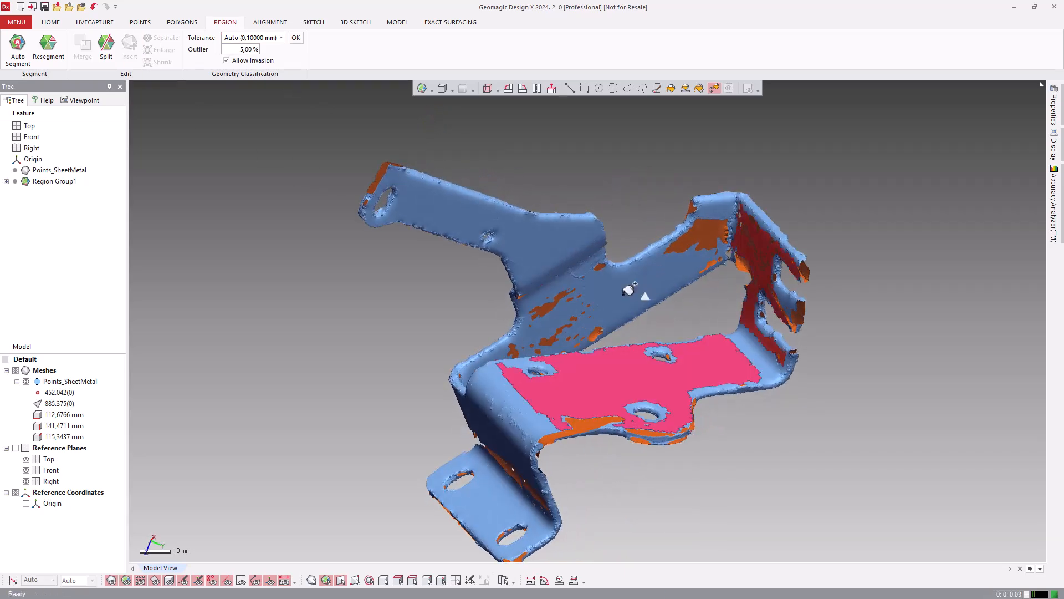
pyautogui.moveTo(624, 294); pyautogui.dragTo(621, 408, button='right')
pyautogui.click(546, 405)
pyautogui.moveTo(546, 405); pyautogui.dragTo(546, 401)
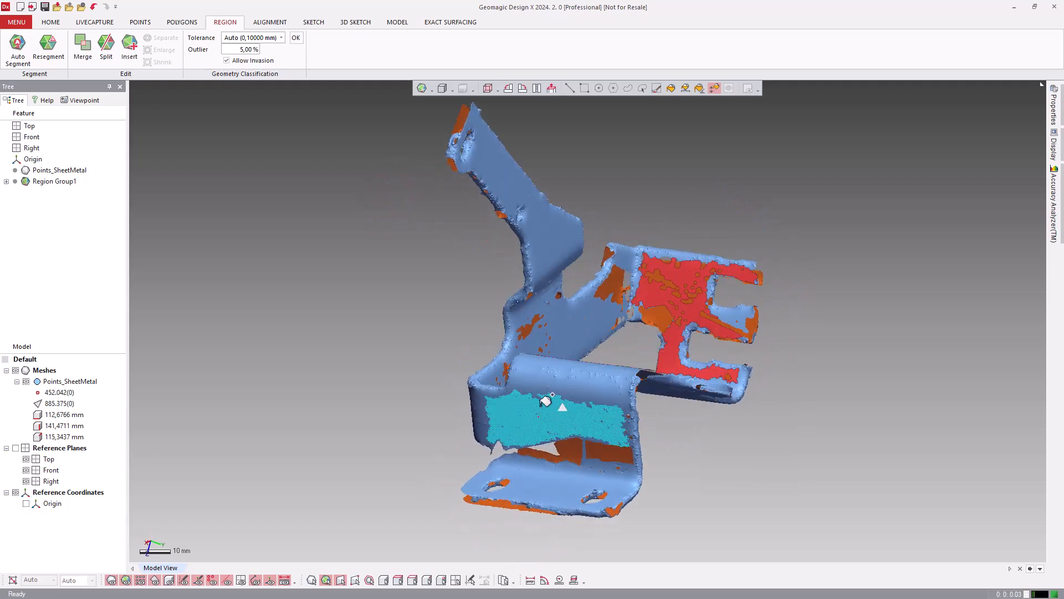
pyautogui.click(130, 45)
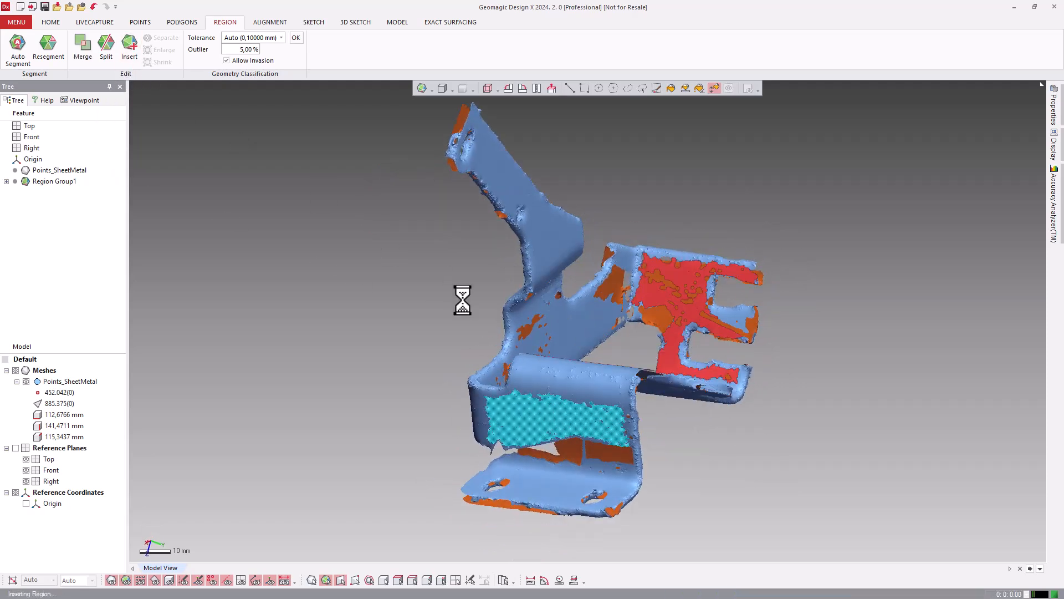
# Step: Insert a region on the flat upper face of the lower flange with the two slots
pyautogui.moveTo(568, 451); pyautogui.dragTo(579, 512, button='right')
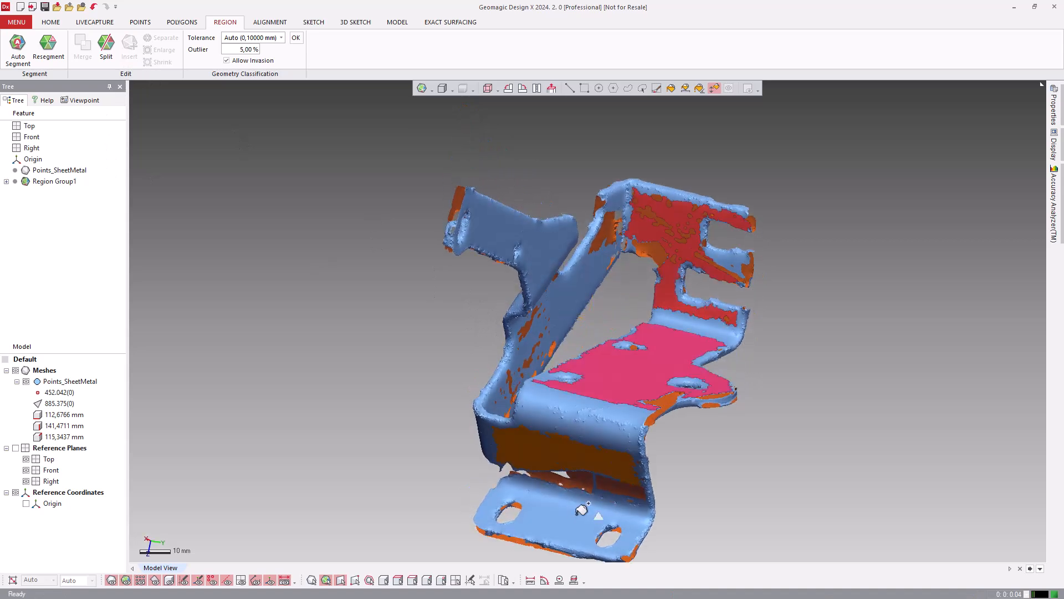
pyautogui.click(575, 507)
pyautogui.moveTo(574, 505); pyautogui.dragTo(572, 480)
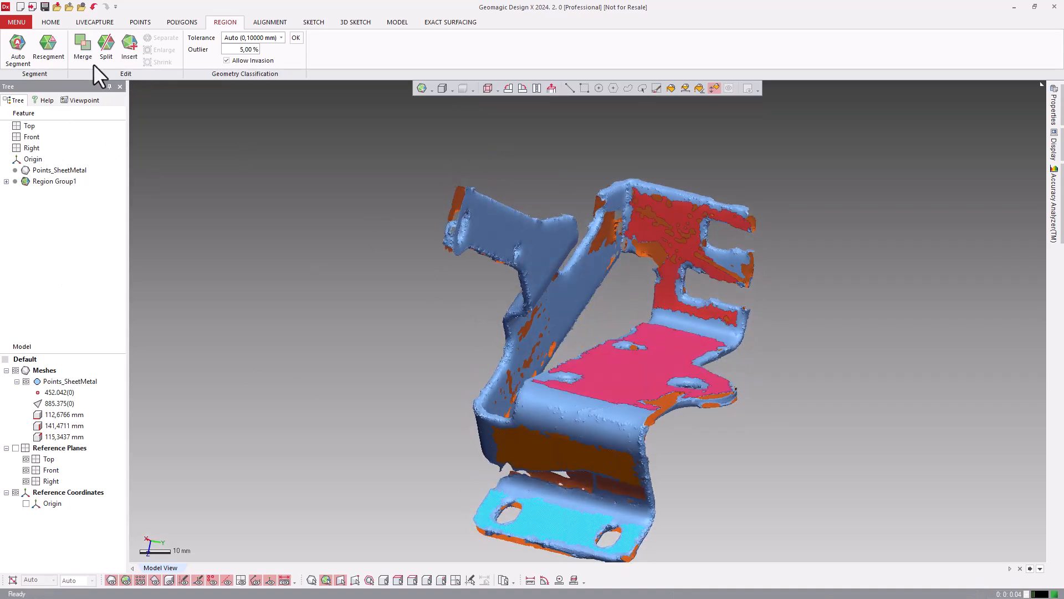
pyautogui.click(131, 50)
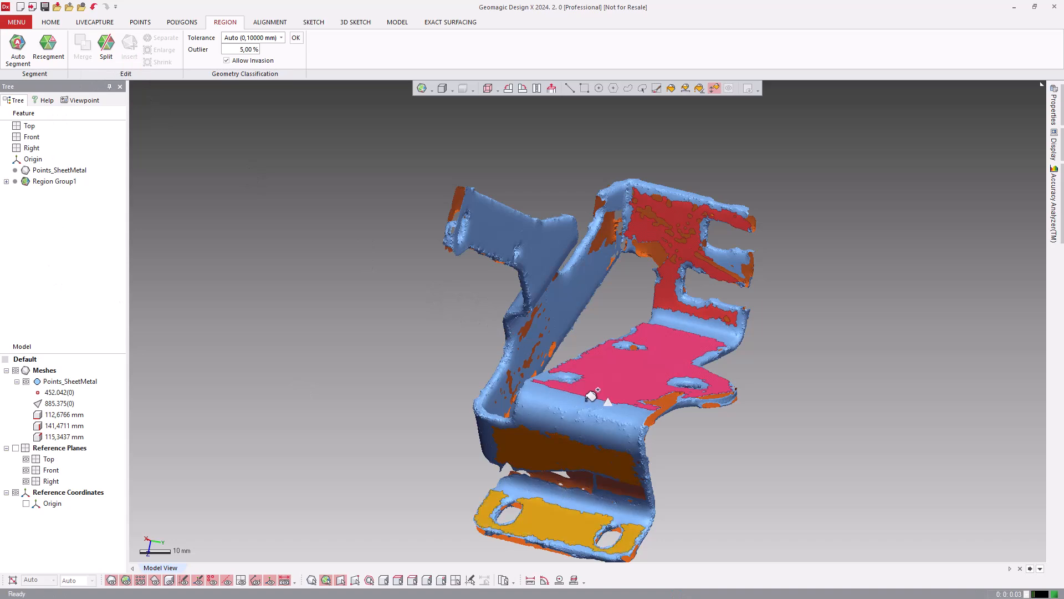
# Step: Insert separate regions on the long side wall's outer face and on a narrow strip along the bend leading to the arm
pyautogui.moveTo(590, 394); pyautogui.dragTo(697, 374, button='right')
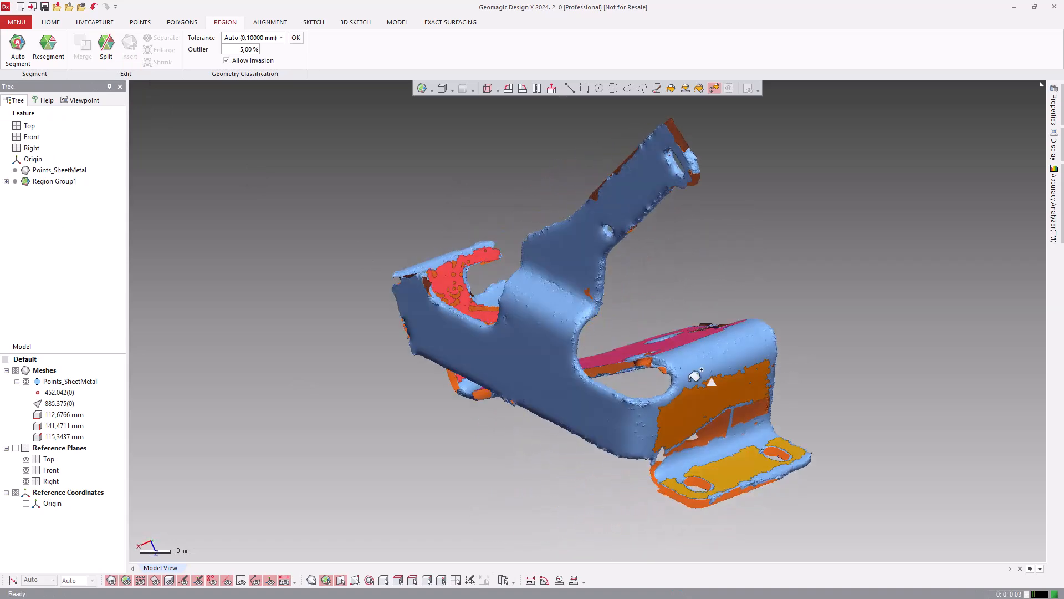
pyautogui.click(521, 358)
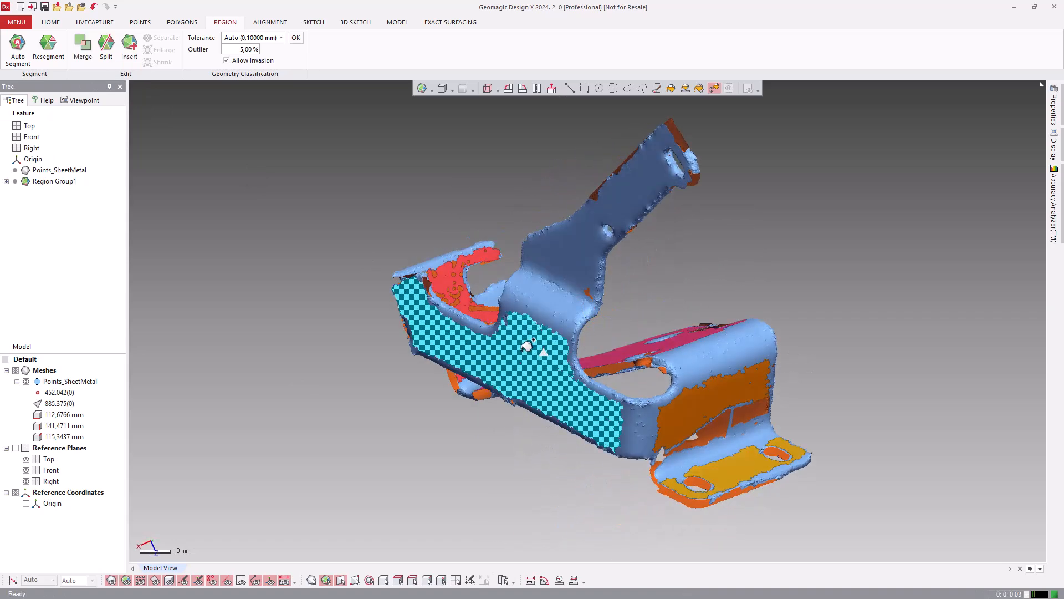
pyautogui.click(130, 41)
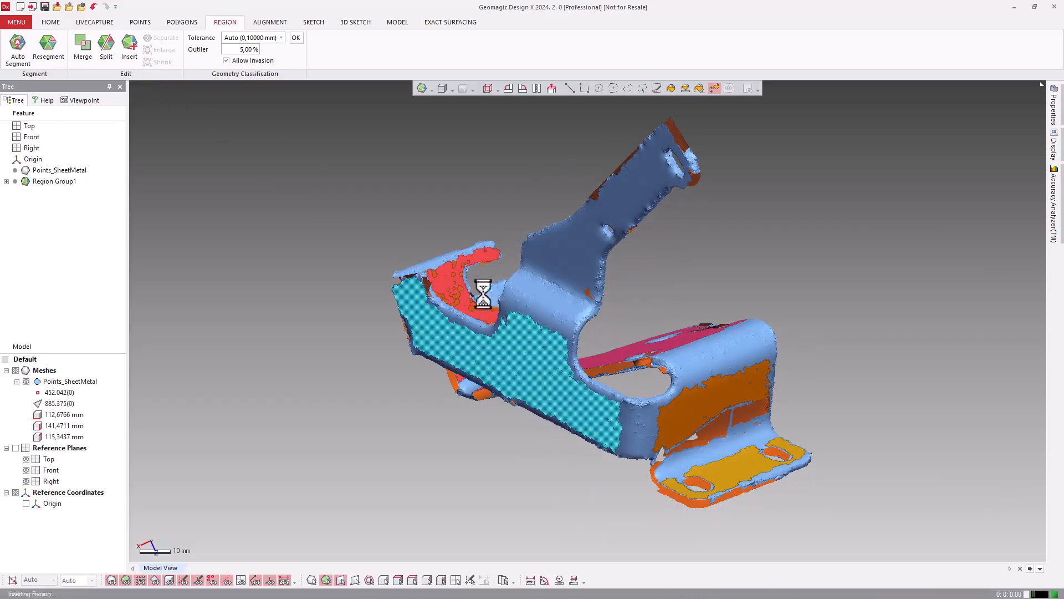
pyautogui.moveTo(610, 351); pyautogui.dragTo(569, 341, button='right')
pyautogui.moveTo(562, 318); pyautogui.dragTo(551, 304)
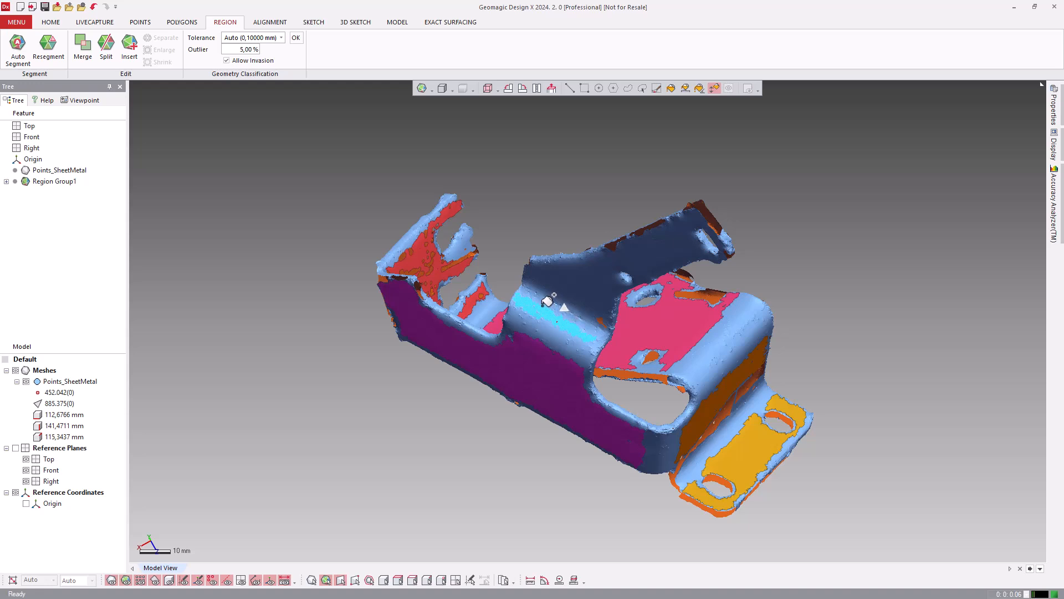
pyautogui.click(128, 49)
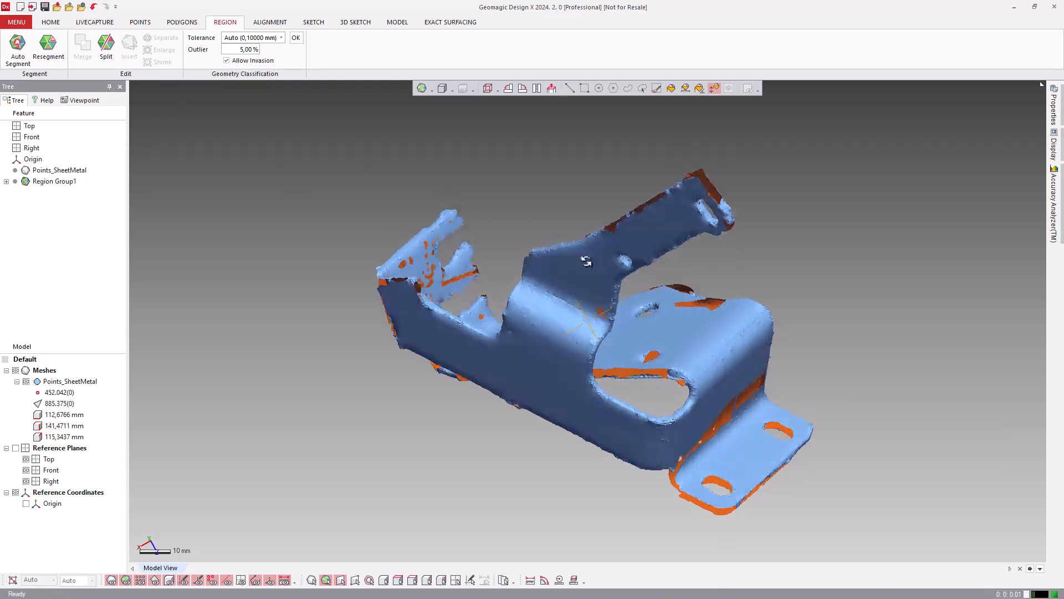
# Step: Insert a region on the flat face of the slotted arm above the bend strip
pyautogui.moveTo(586, 261); pyautogui.dragTo(596, 243, button='right')
pyautogui.click(596, 245)
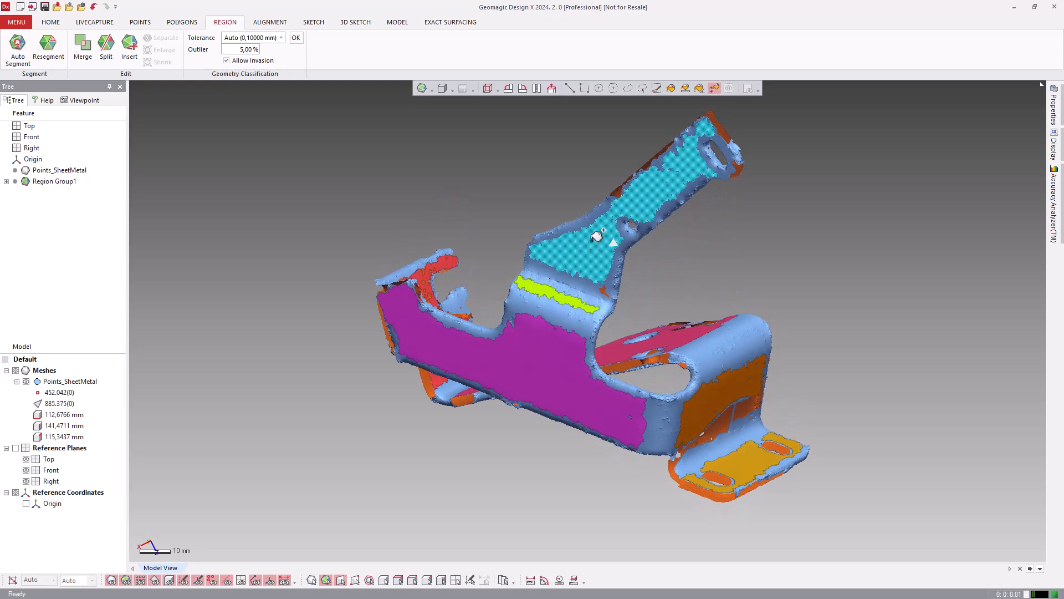
pyautogui.moveTo(592, 240); pyautogui.dragTo(592, 237)
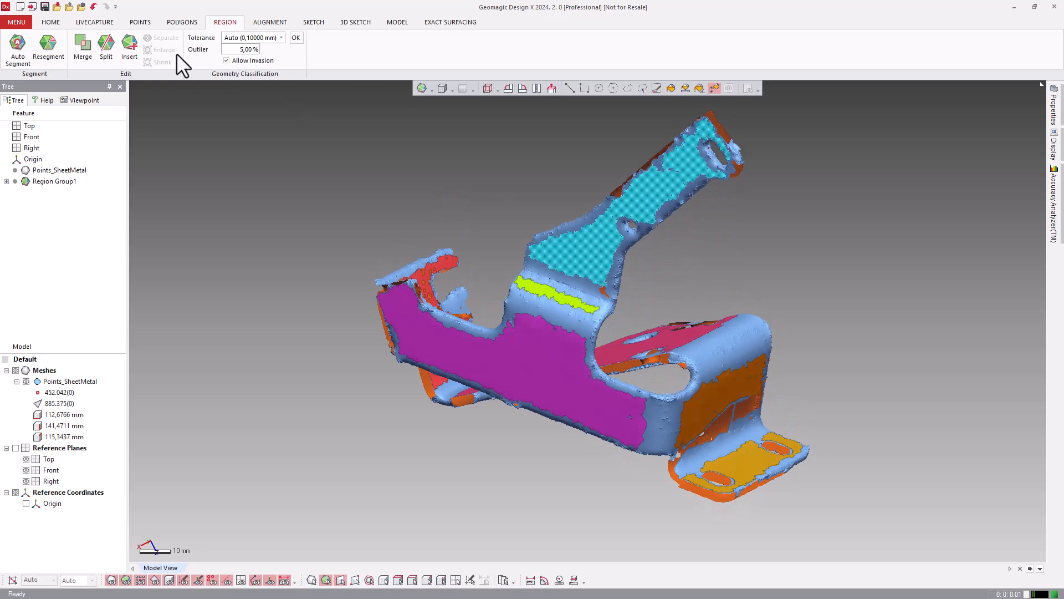
pyautogui.click(133, 45)
# Step: Examine the bracket from several sides to check the regions on its flat faces
pyautogui.moveTo(607, 247); pyautogui.dragTo(673, 311, button='right')
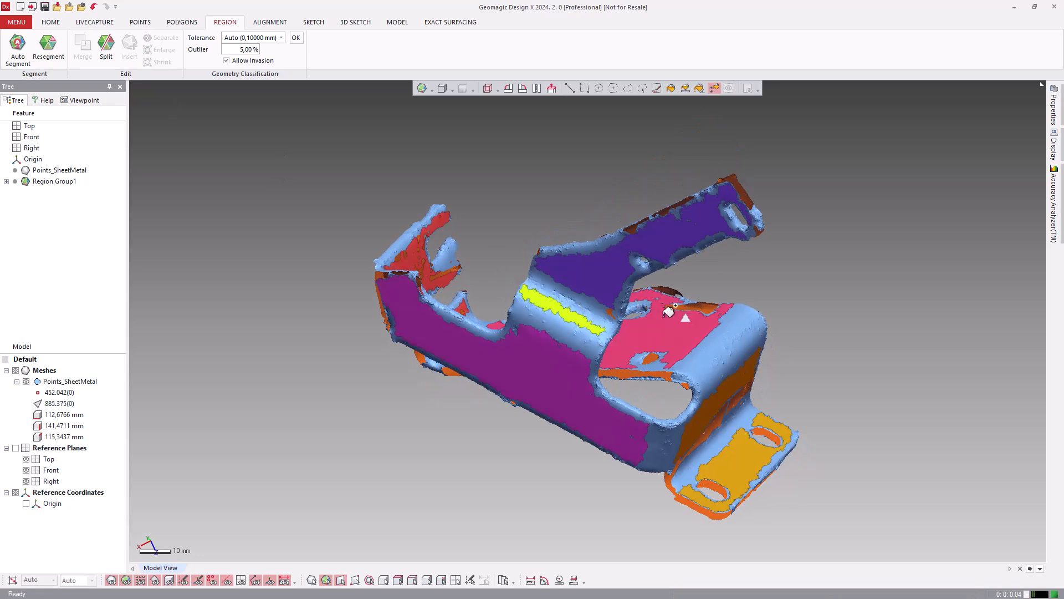
pyautogui.moveTo(610, 328)
pyautogui.mouseDown(button='right')
pyautogui.moveTo(843, 309)
pyautogui.moveTo(566, 321)
pyautogui.moveTo(388, 286)
pyautogui.moveTo(554, 383)
pyautogui.moveTo(646, 399)
pyautogui.moveTo(378, 371)
pyautogui.moveTo(698, 351)
pyautogui.mouseUp(button='right')
pyautogui.moveTo(606, 302); pyautogui.dragTo(308, 350, button='right')
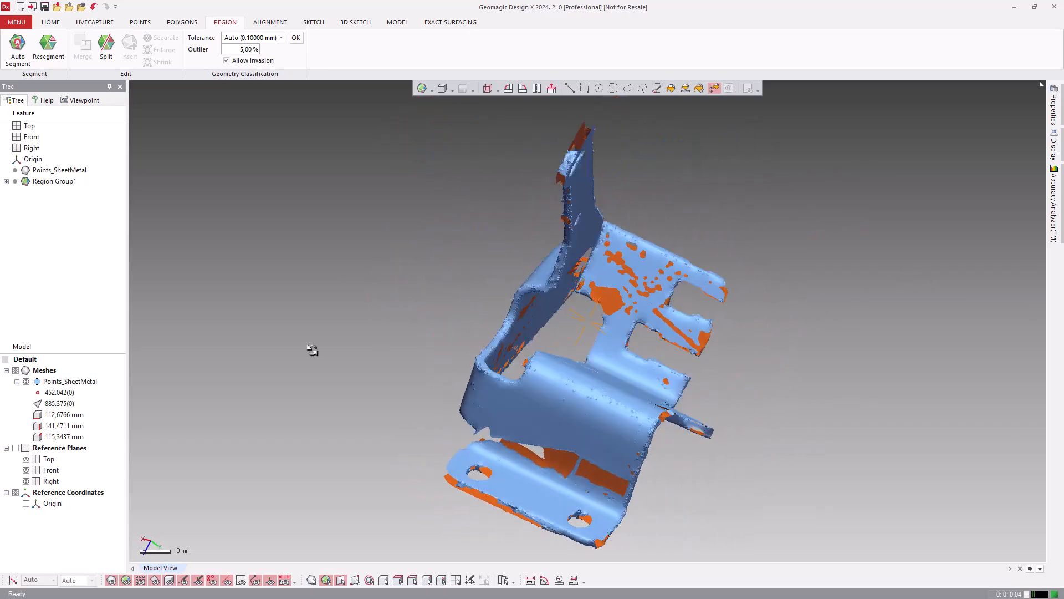
pyautogui.moveTo(685, 368); pyautogui.dragTo(511, 335, button='right')
pyautogui.moveTo(643, 358); pyautogui.dragTo(687, 368, button='right')
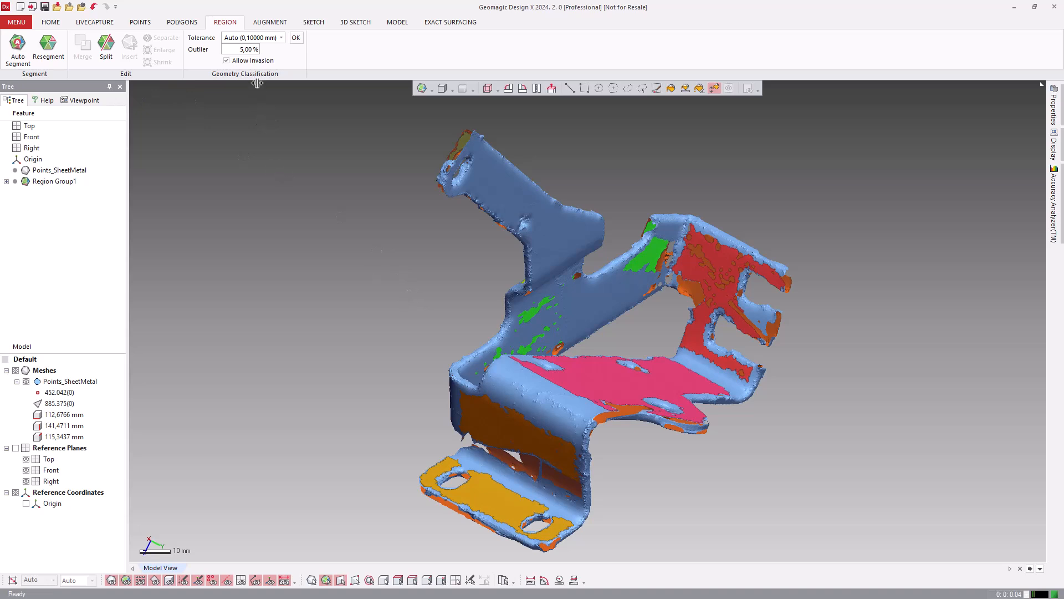
pyautogui.moveTo(559, 304); pyautogui.dragTo(587, 314, button='right')
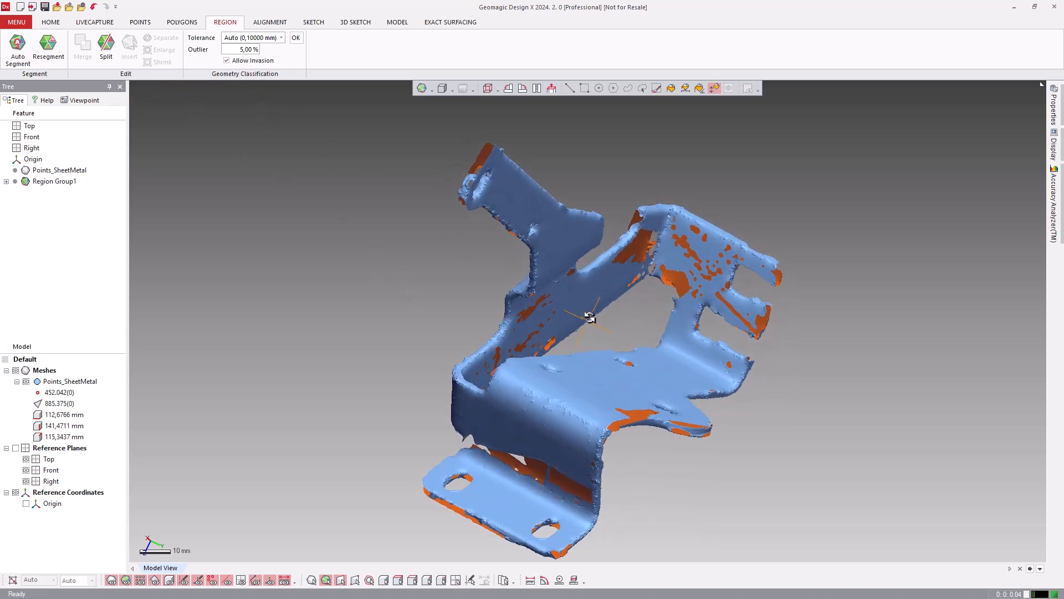
# Step: Create a plane surface from the lower two-slot flange's region with Surface Primitives, using Extract Specific Shape and a 20% extend ratio
pyautogui.click(397, 23)
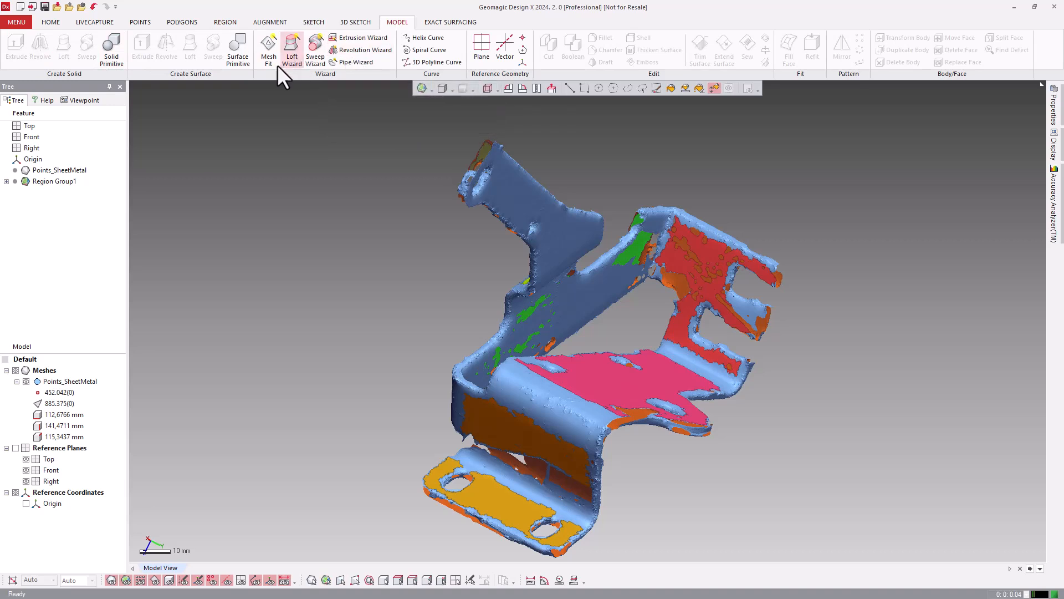
pyautogui.click(239, 51)
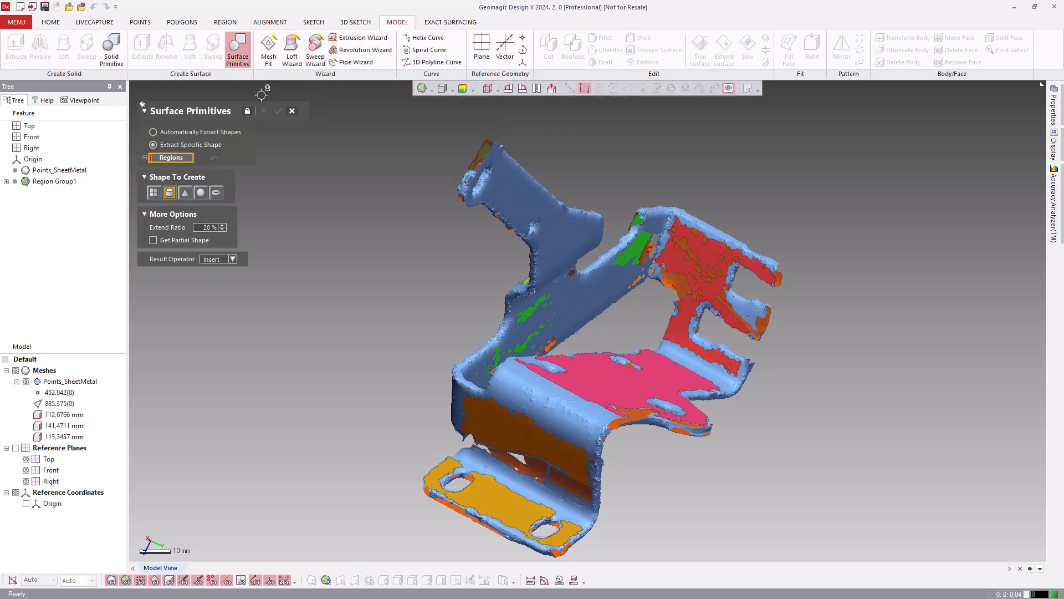
pyautogui.click(150, 195)
pyautogui.click(481, 496)
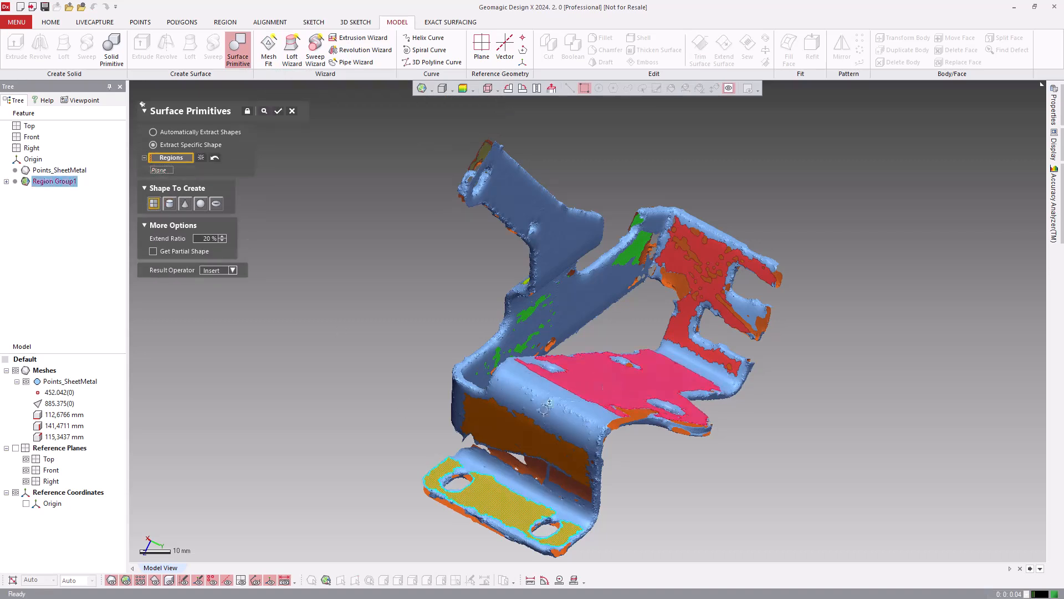
pyautogui.moveTo(544, 409); pyautogui.dragTo(538, 436, button='right')
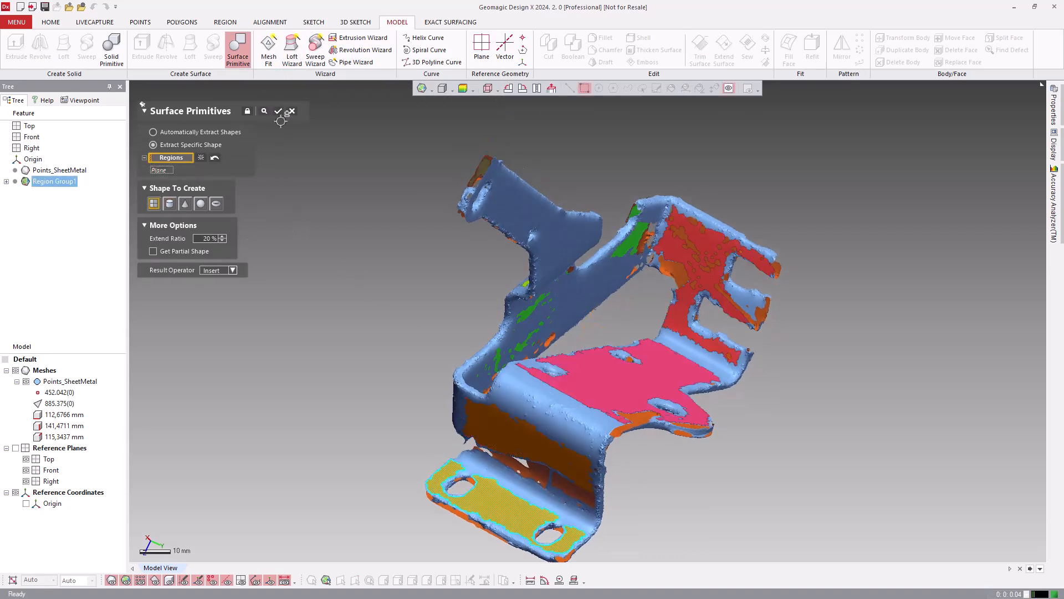
pyautogui.click(264, 111)
pyautogui.moveTo(587, 377); pyautogui.dragTo(643, 249, button='right')
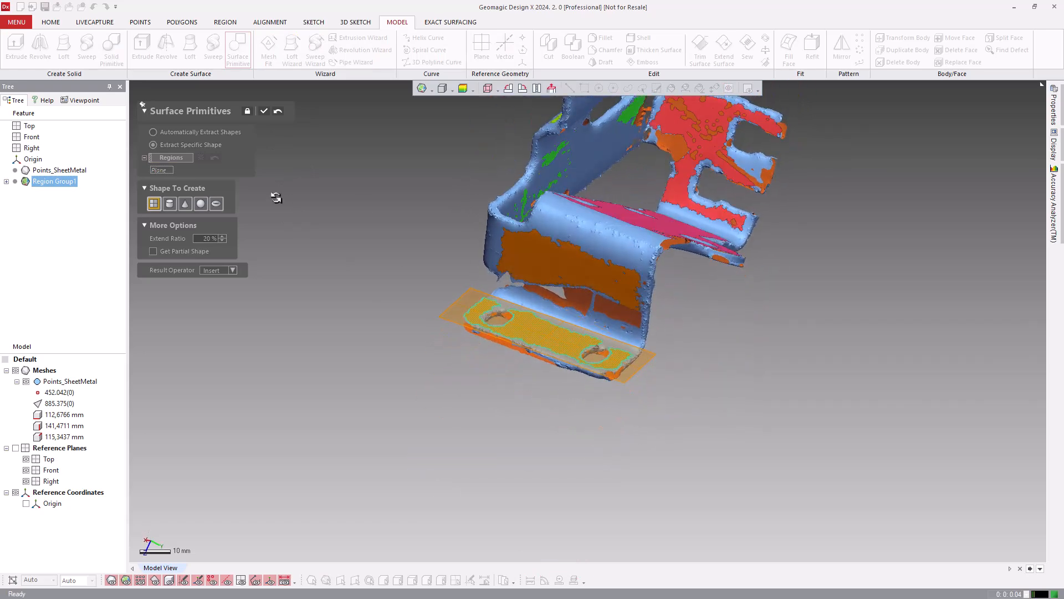
pyautogui.click(265, 112)
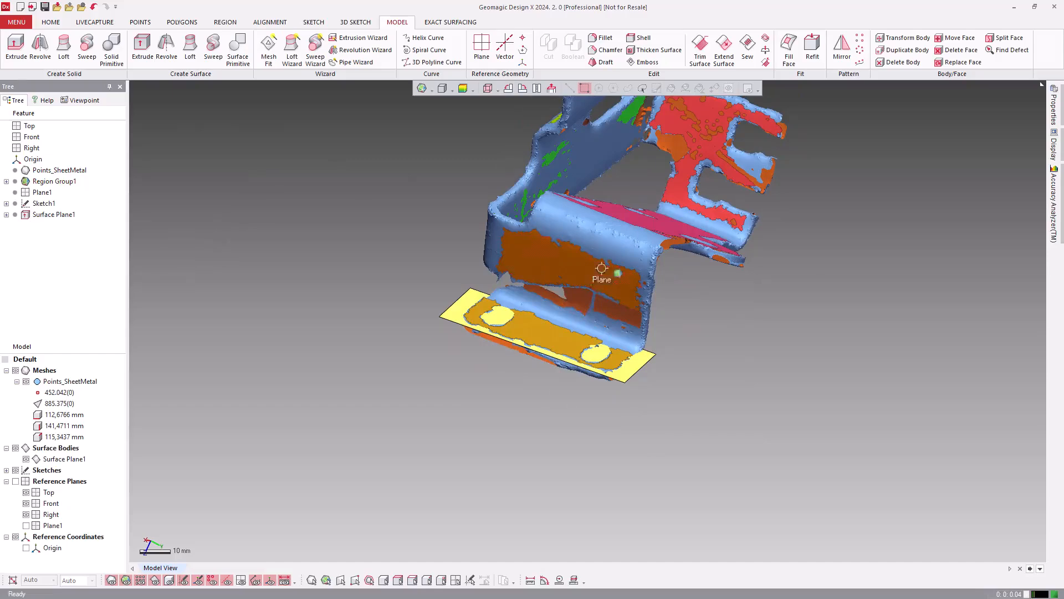
# Step: Create a plane surface from the region on the upright wall above the two-slot flange
pyautogui.hotkey('ctrl', 'space')
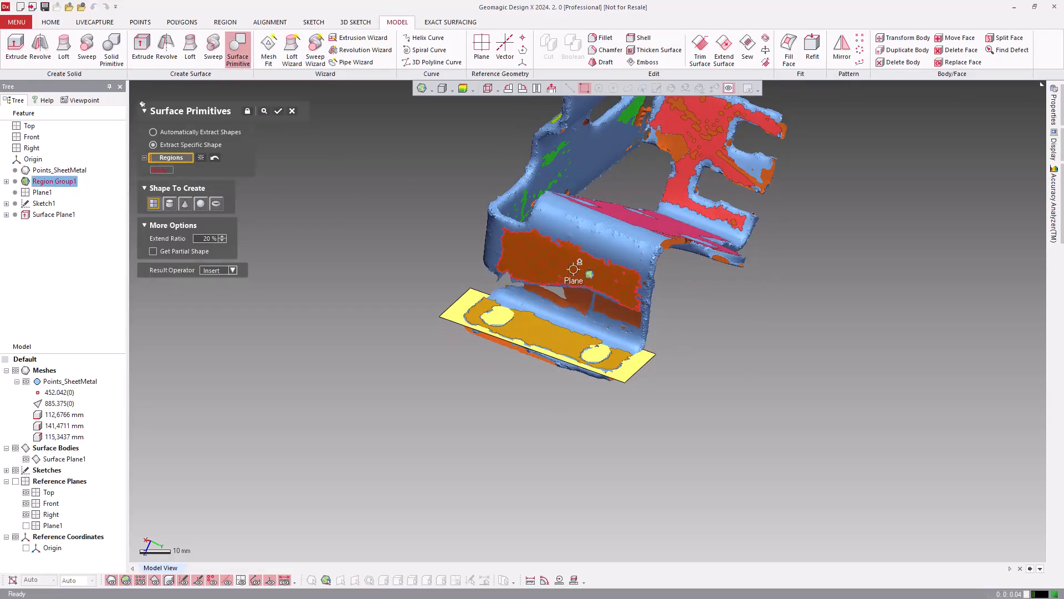
pyautogui.click(573, 269)
pyautogui.click(280, 112)
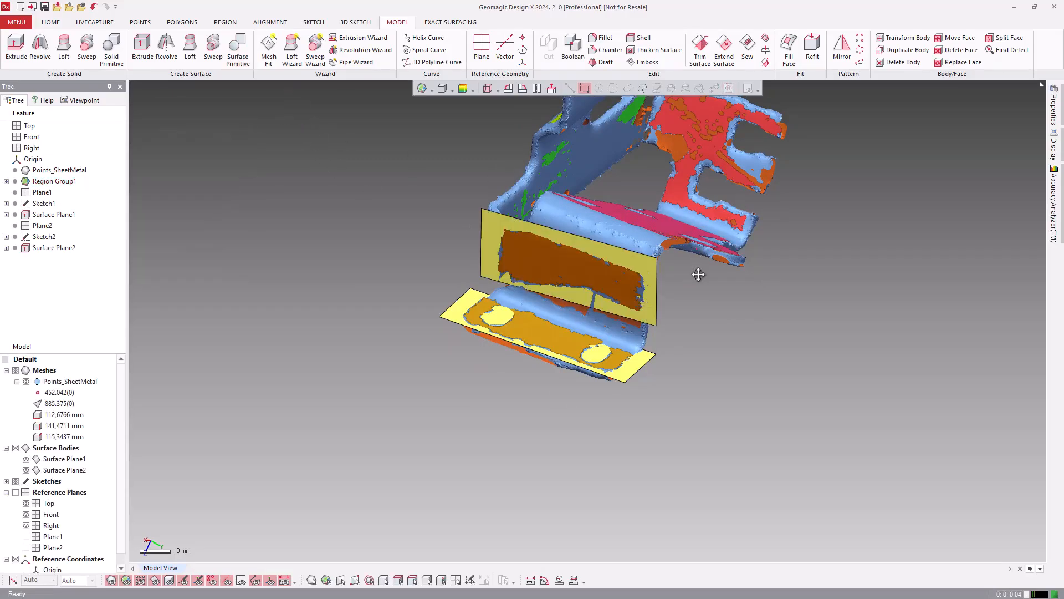
# Step: Create plane surfaces from the regions on the large plate, forked end wall, long side wall, bend strip and arm
pyautogui.moveTo(696, 268)
pyautogui.mouseDown(button='right')
pyautogui.moveTo(653, 373)
pyautogui.moveTo(573, 355)
pyautogui.mouseUp(button='right')
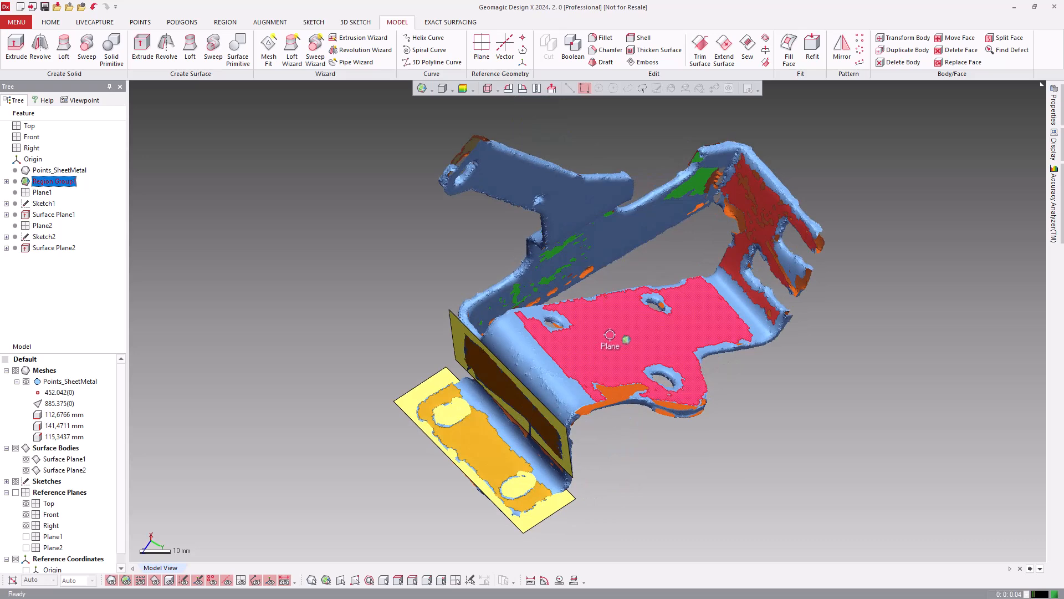
pyautogui.click(723, 313)
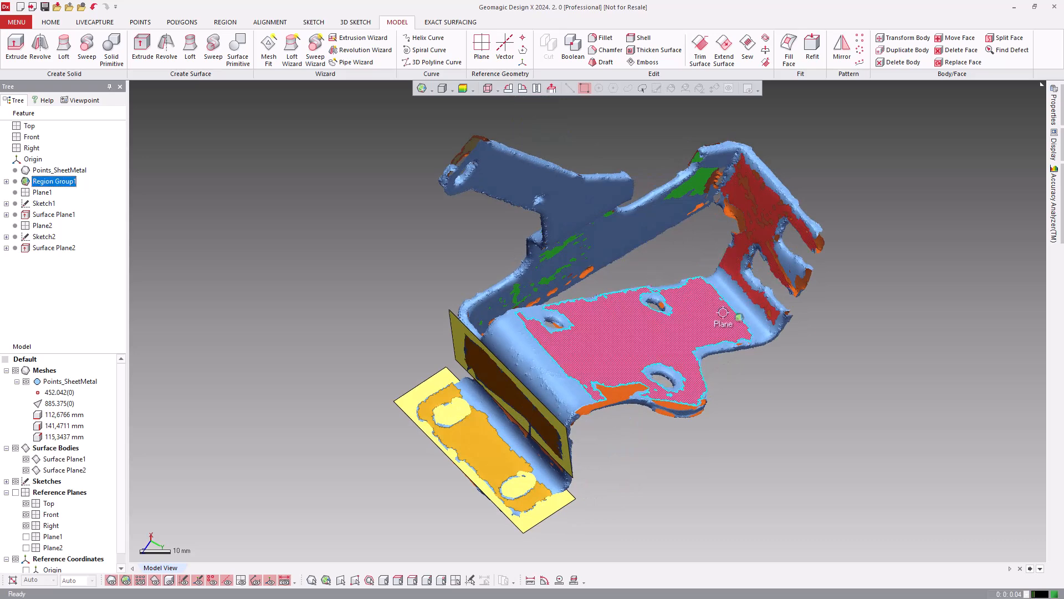
pyautogui.hotkey('ctrl', 'space')
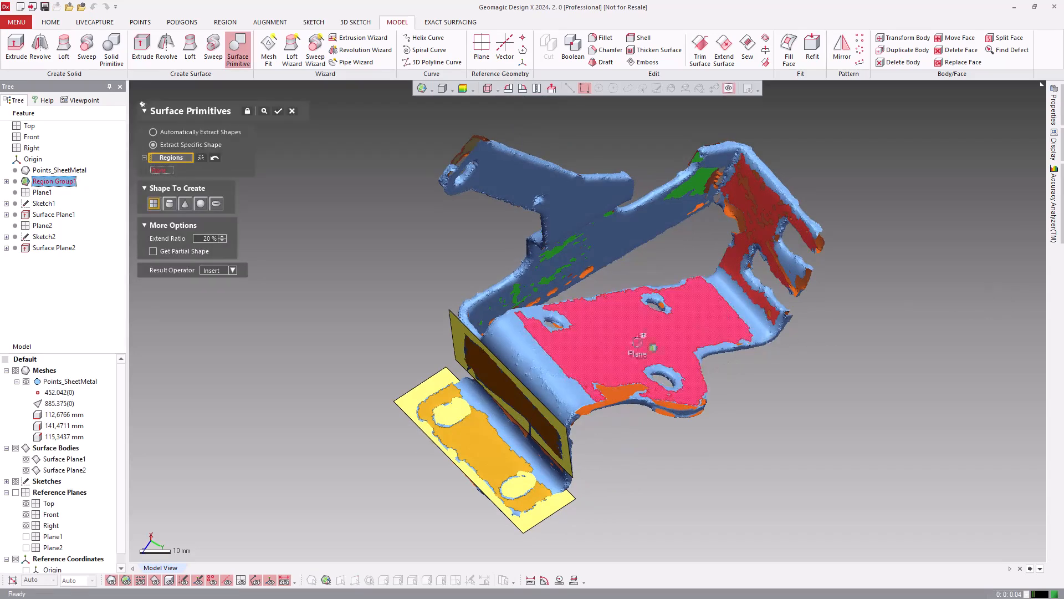
pyautogui.press('Return')
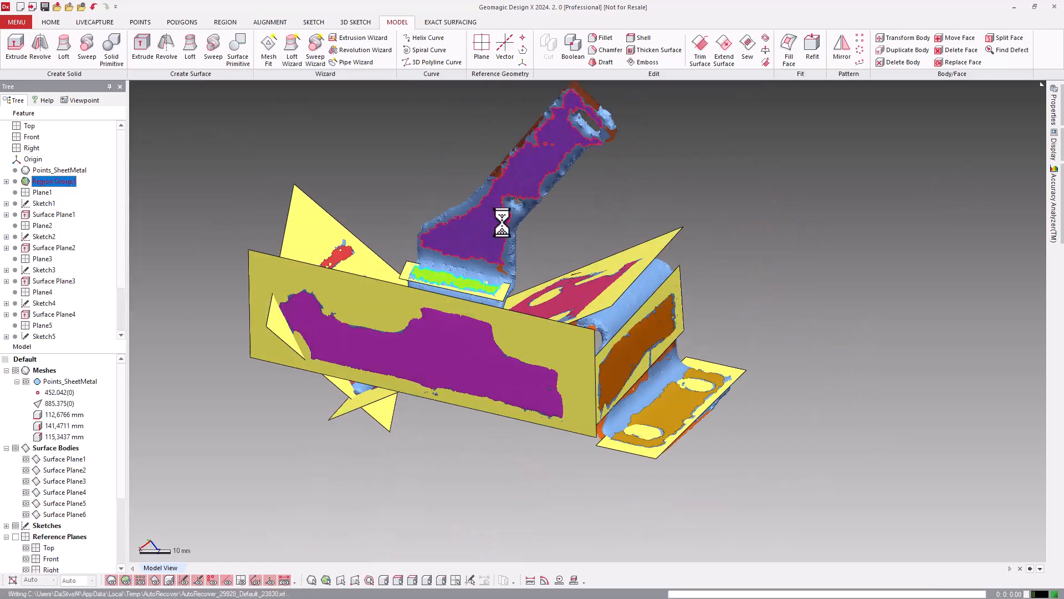
pyautogui.moveTo(600, 221); pyautogui.dragTo(642, 217, button='right')
pyautogui.click(654, 202)
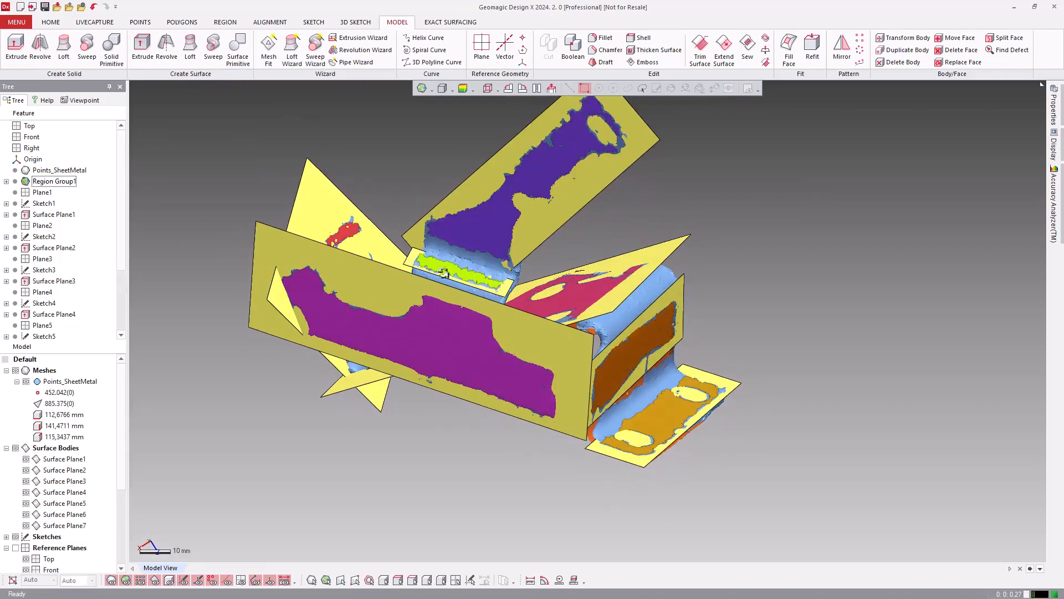
# Step: Edit Sketch1 and lengthen its line at both ends with Resize to enlarge the lower flange's plane surface
pyautogui.moveTo(445, 273); pyautogui.dragTo(256, 417, button='right')
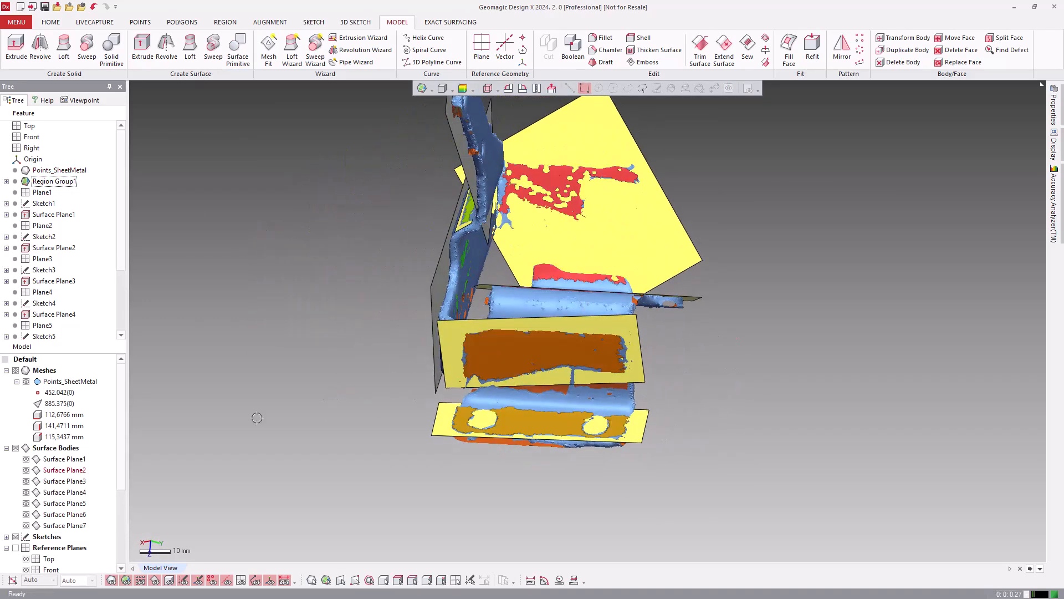
pyautogui.rightClick(44, 204)
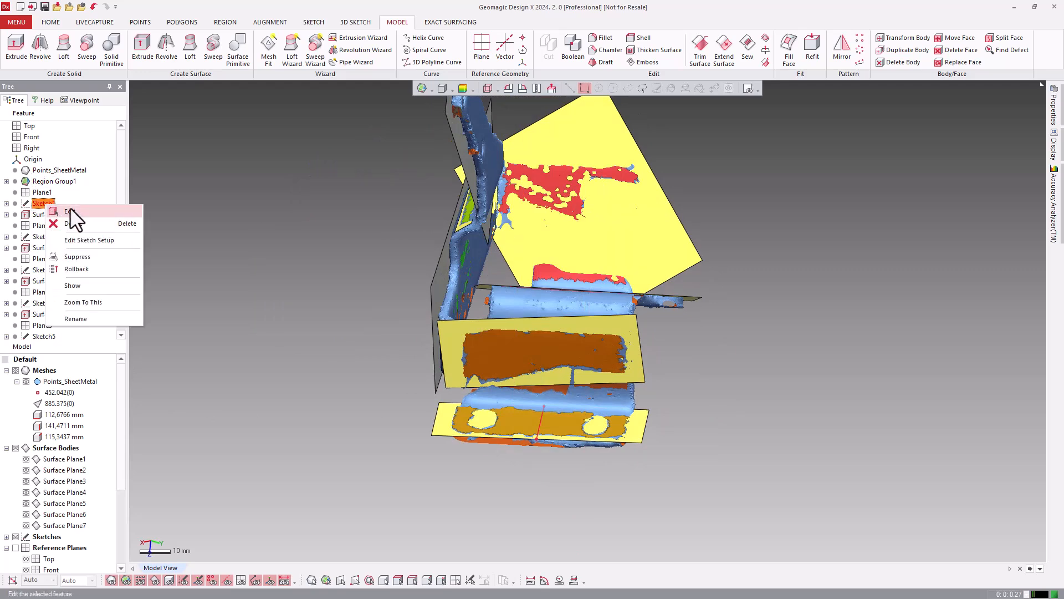
pyautogui.click(71, 211)
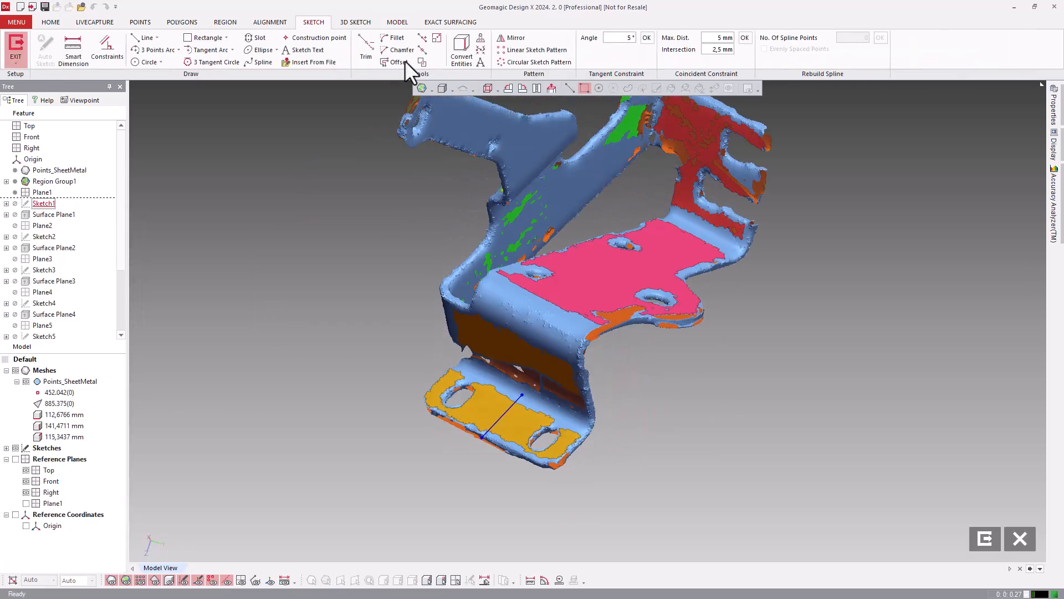
pyautogui.click(436, 39)
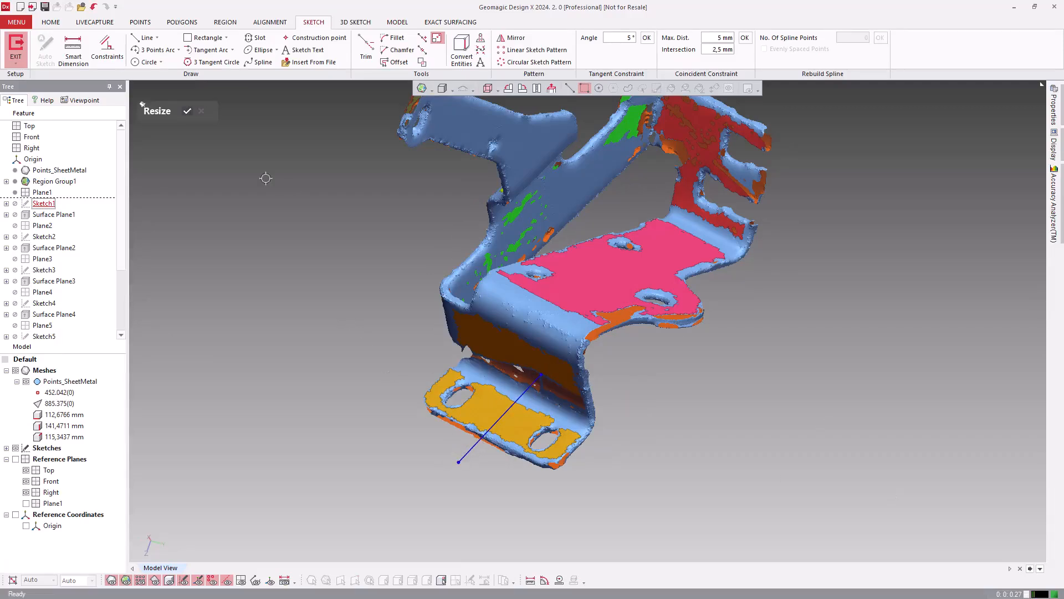
pyautogui.click(188, 112)
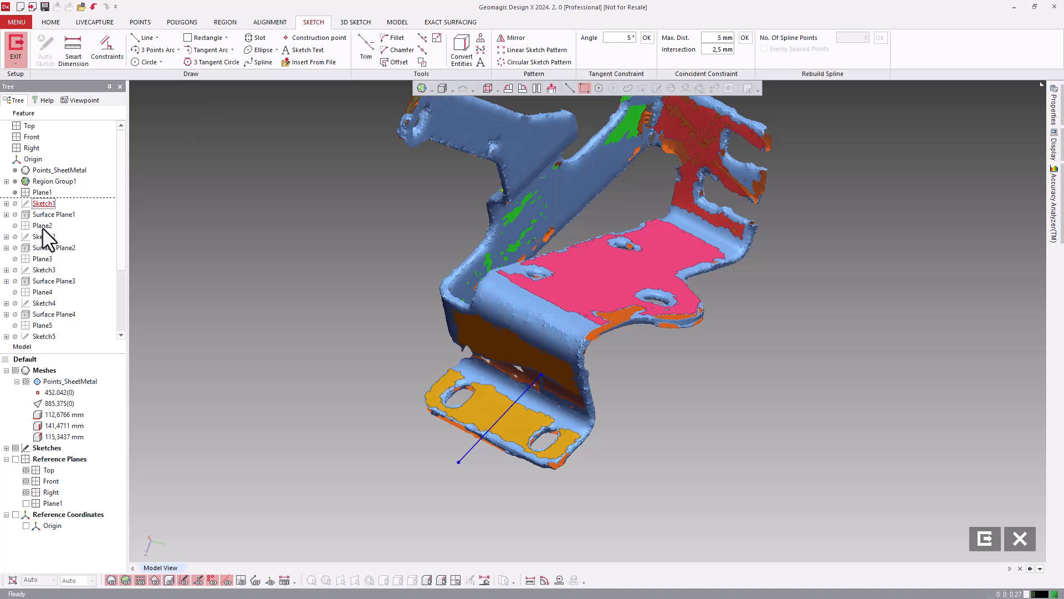
pyautogui.click(975, 538)
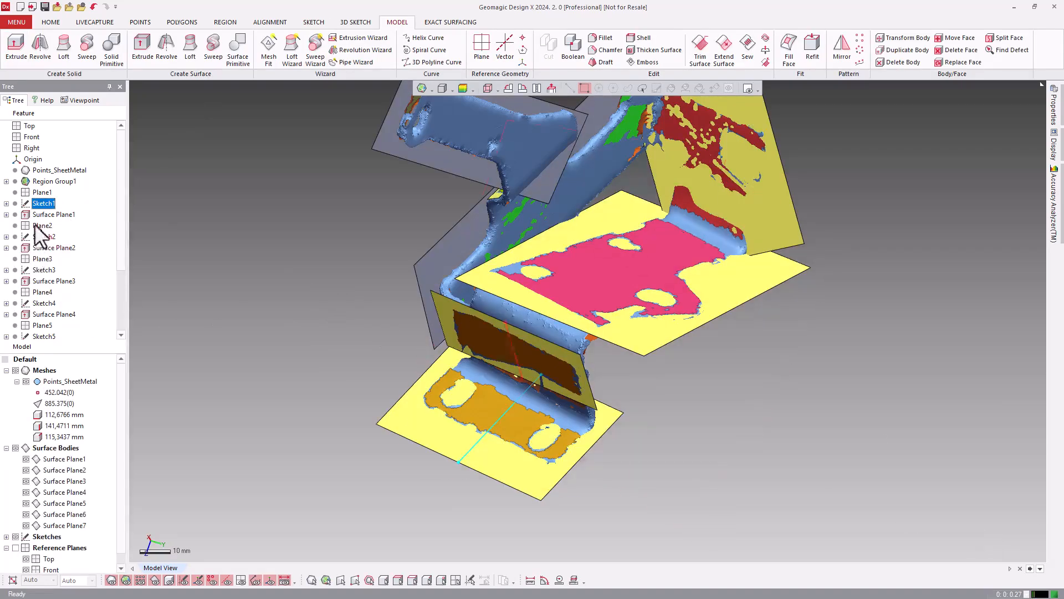
# Step: Edit Sketch2 and lengthen its line at both ends with Resize so the upright wall's surface crosses the lower flange plane
pyautogui.rightClick(40, 238)
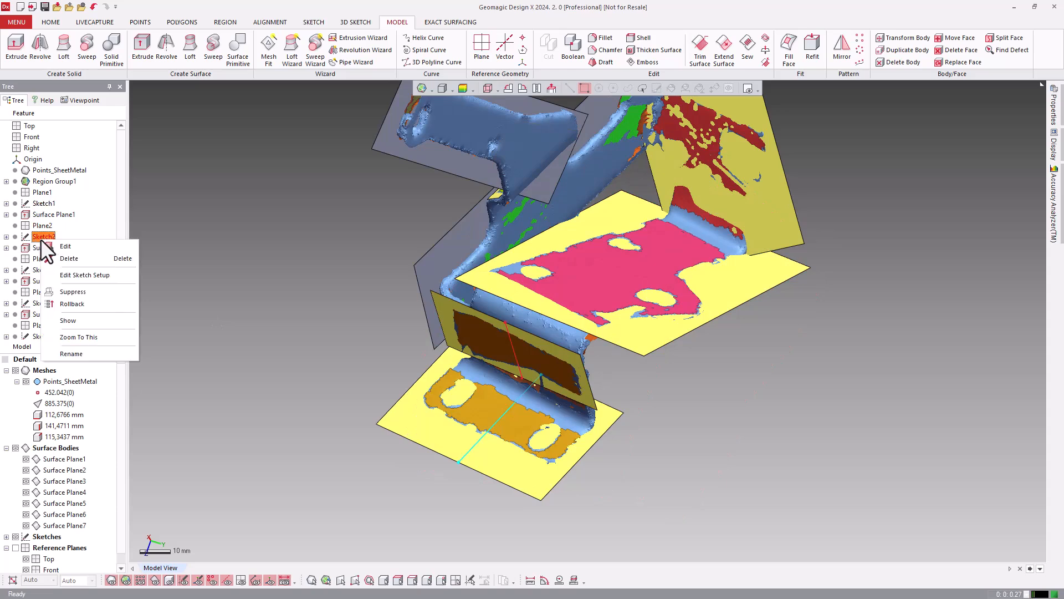
pyautogui.click(65, 248)
pyautogui.moveTo(484, 273); pyautogui.dragTo(495, 83, button='right')
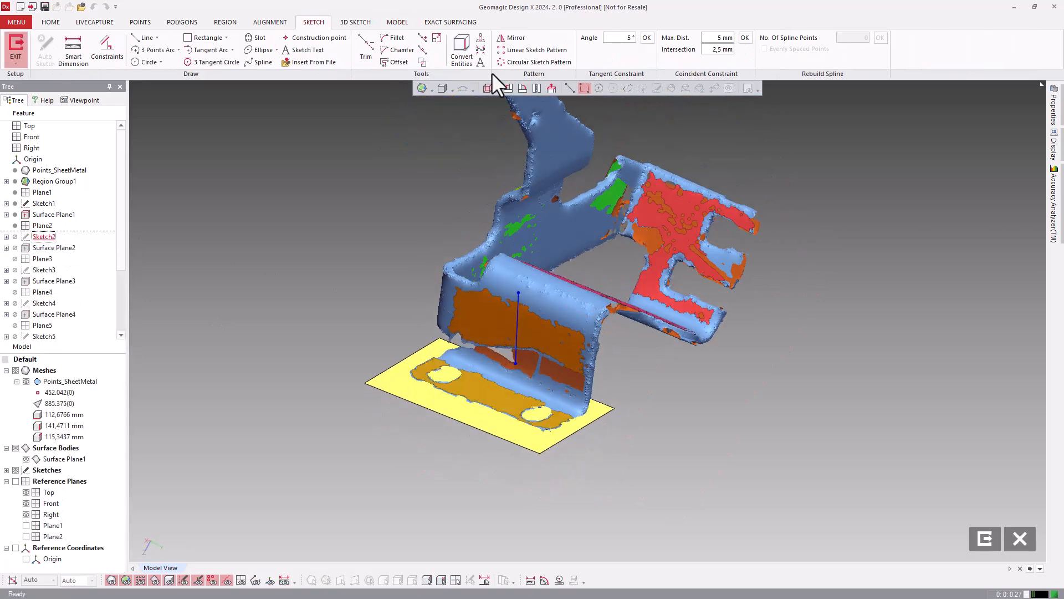
pyautogui.click(437, 38)
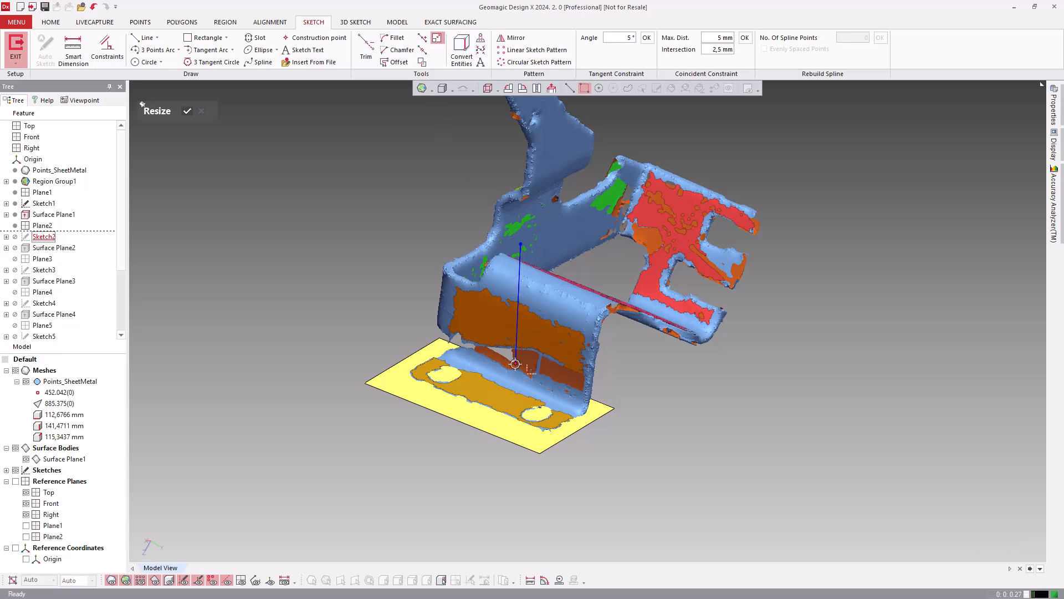
pyautogui.click(188, 113)
pyautogui.click(985, 538)
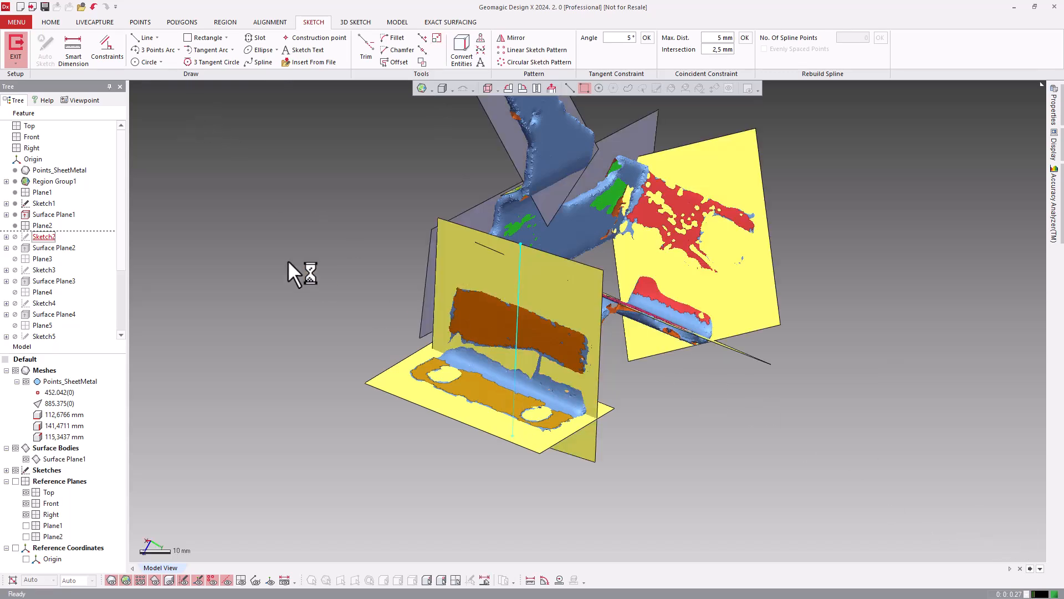
# Step: Edit the large plate's Surface Plane3 extrusion and extend its mid-plane length to 136 mm
pyautogui.moveTo(614, 343)
pyautogui.mouseDown(button='right')
pyautogui.moveTo(548, 449)
pyautogui.moveTo(405, 277)
pyautogui.mouseUp(button='right')
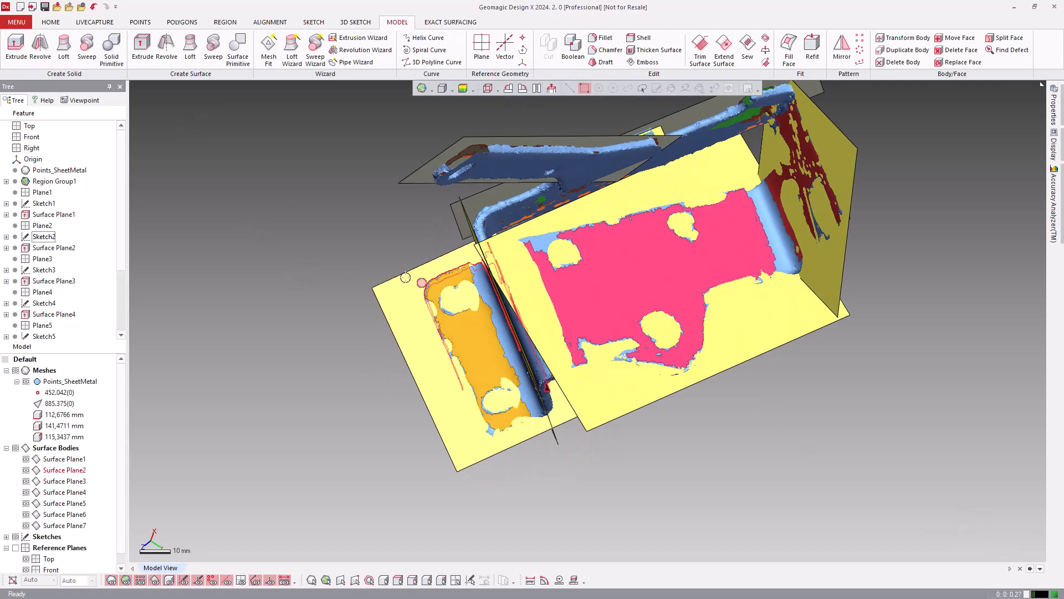
pyautogui.click(42, 270)
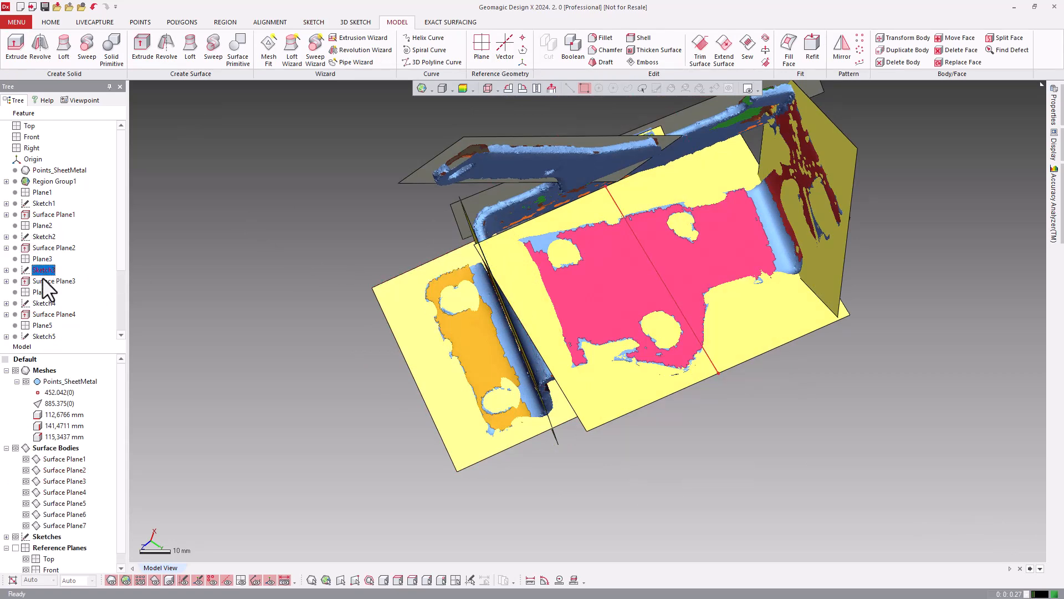
pyautogui.rightClick(42, 277)
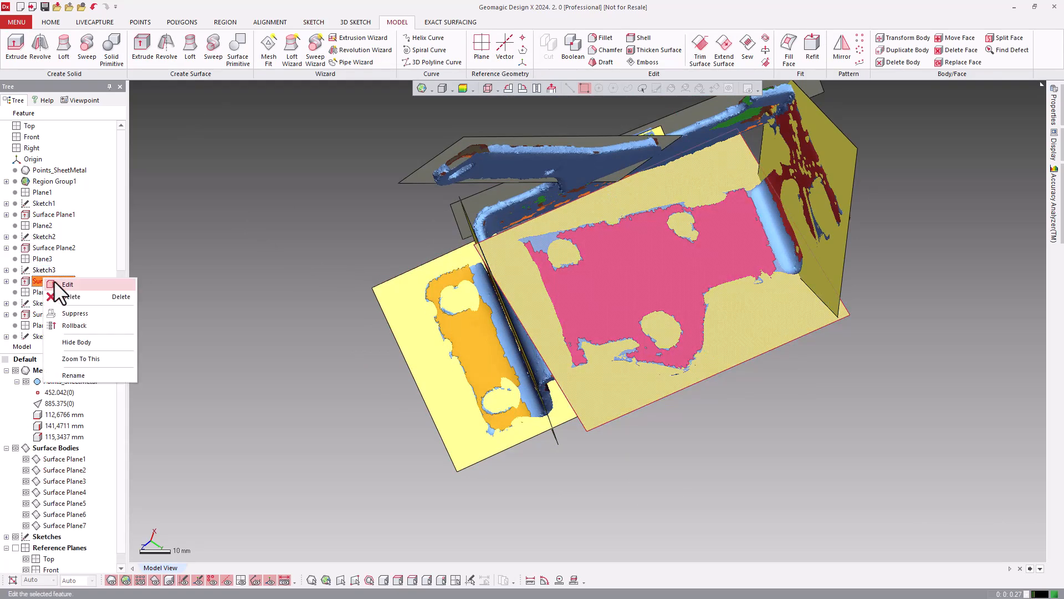
pyautogui.click(63, 283)
pyautogui.moveTo(529, 338); pyautogui.dragTo(493, 343)
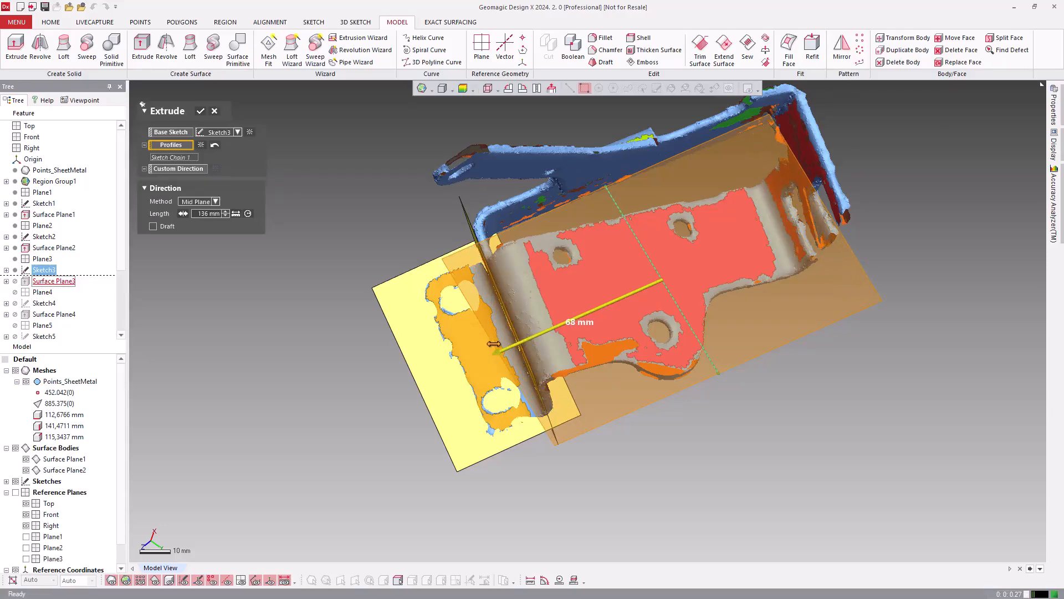
pyautogui.click(201, 111)
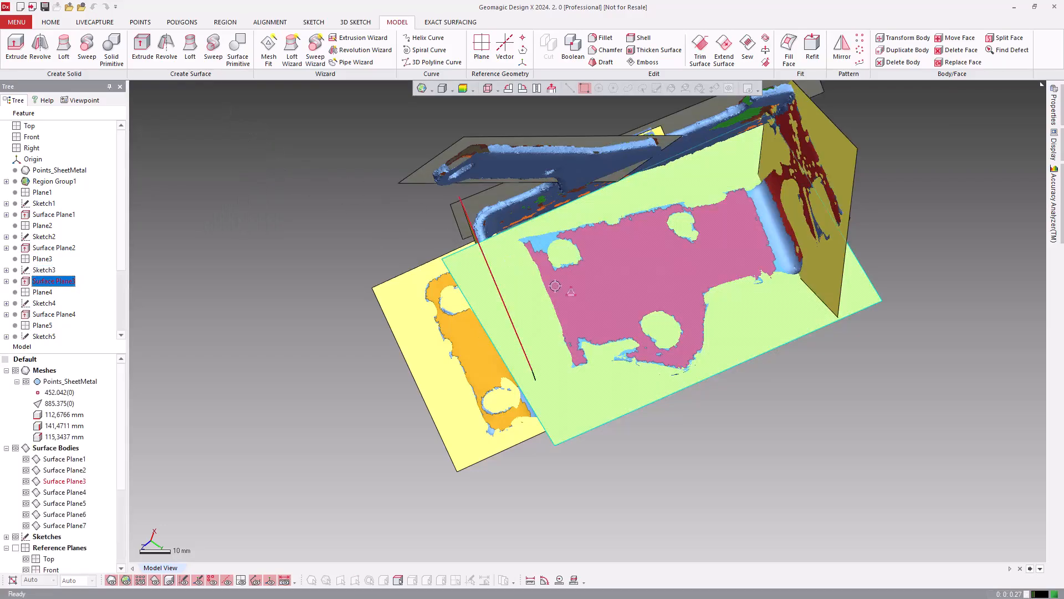
# Step: Edit Sketch4 and the remaining plane features to enlarge the other wall surfaces past their neighbours
pyautogui.moveTo(613, 327)
pyautogui.mouseDown(button='right')
pyautogui.moveTo(729, 289)
pyautogui.moveTo(788, 335)
pyautogui.moveTo(788, 273)
pyautogui.moveTo(737, 243)
pyautogui.mouseUp(button='right')
pyautogui.rightClick(45, 303)
pyautogui.click(63, 310)
pyautogui.click(146, 37)
pyautogui.click(592, 182)
pyautogui.click(582, 366)
pyautogui.click(639, 259)
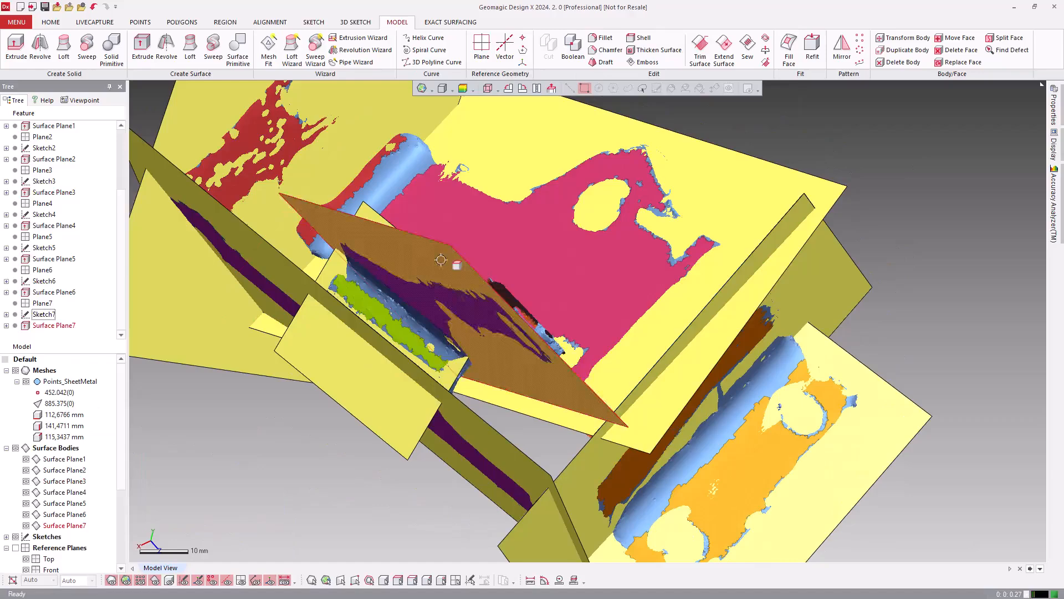
# Step: Start a mesh sketch on the slotted arm's plane surface with the section polyline offset 2 mm from the base plane
pyautogui.rightClick(440, 259)
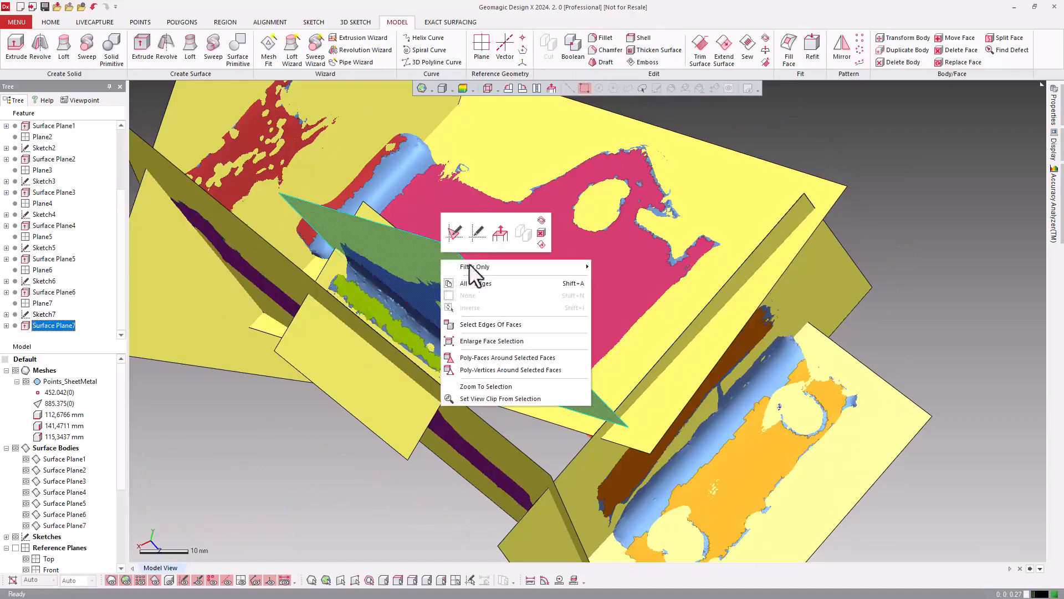
pyautogui.click(464, 233)
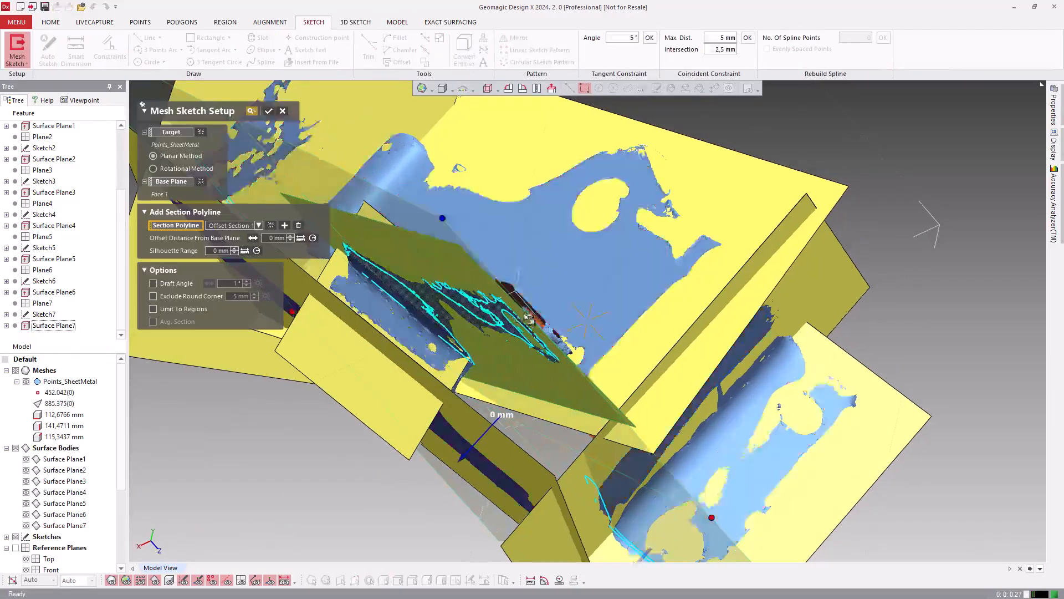
pyautogui.hotkey('ctrl', '4')
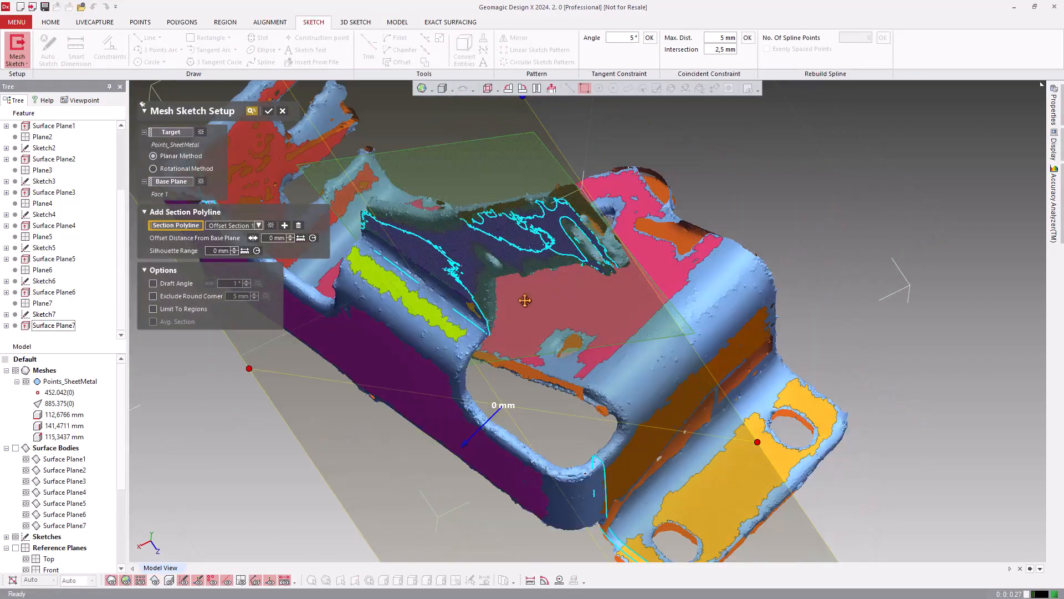
pyautogui.moveTo(526, 299); pyautogui.dragTo(746, 288, button='right')
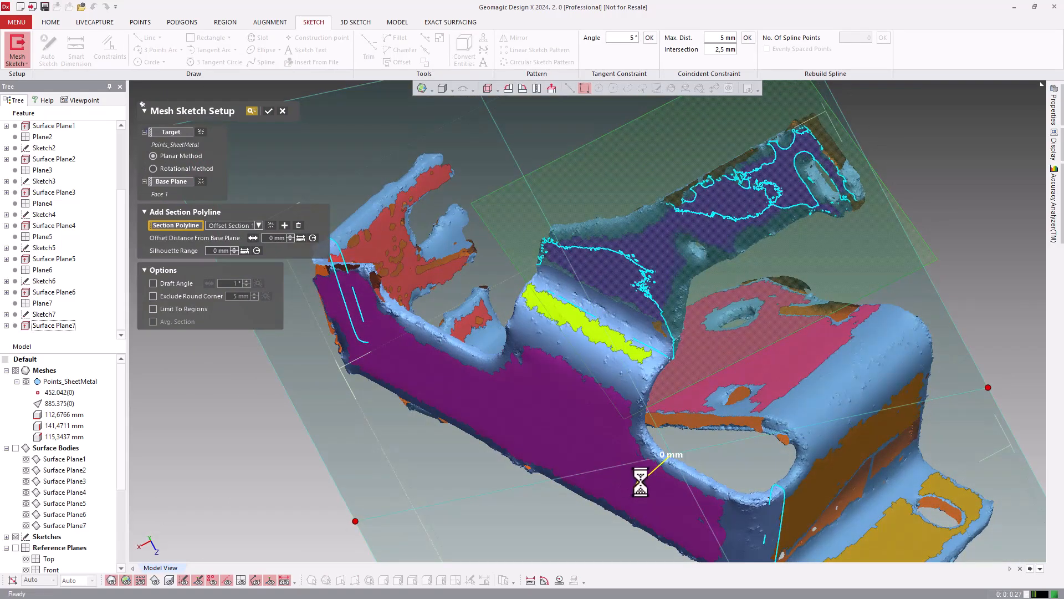
pyautogui.moveTo(640, 481); pyautogui.dragTo(642, 477)
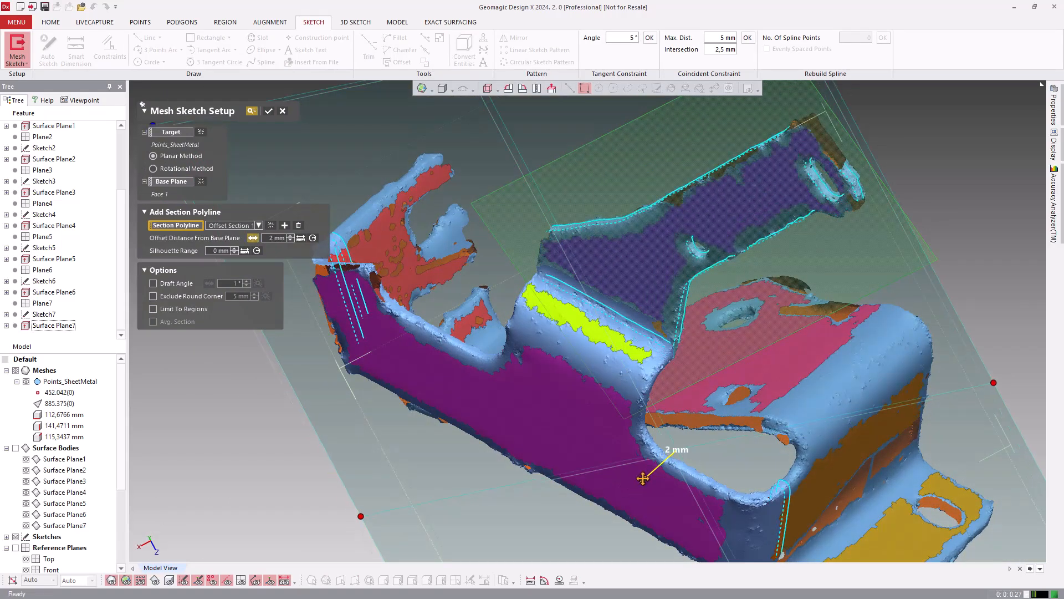
# Step: Set the section's silhouette range to 10 mm and accept the mesh sketch setup
pyautogui.moveTo(743, 387); pyautogui.dragTo(270, 398, button='right')
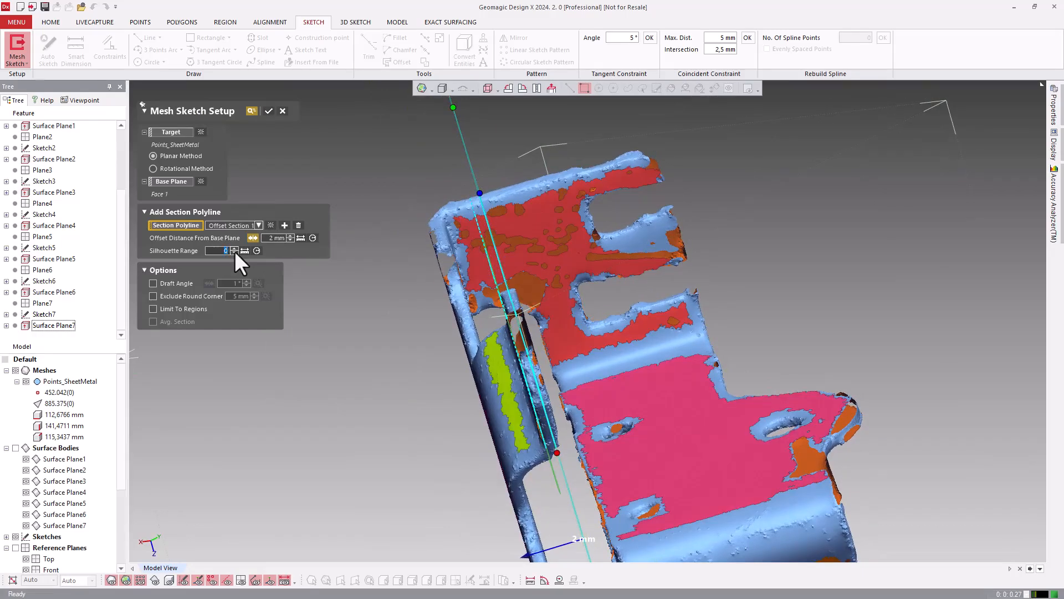
pyautogui.write('0')
pyautogui.press('Return')
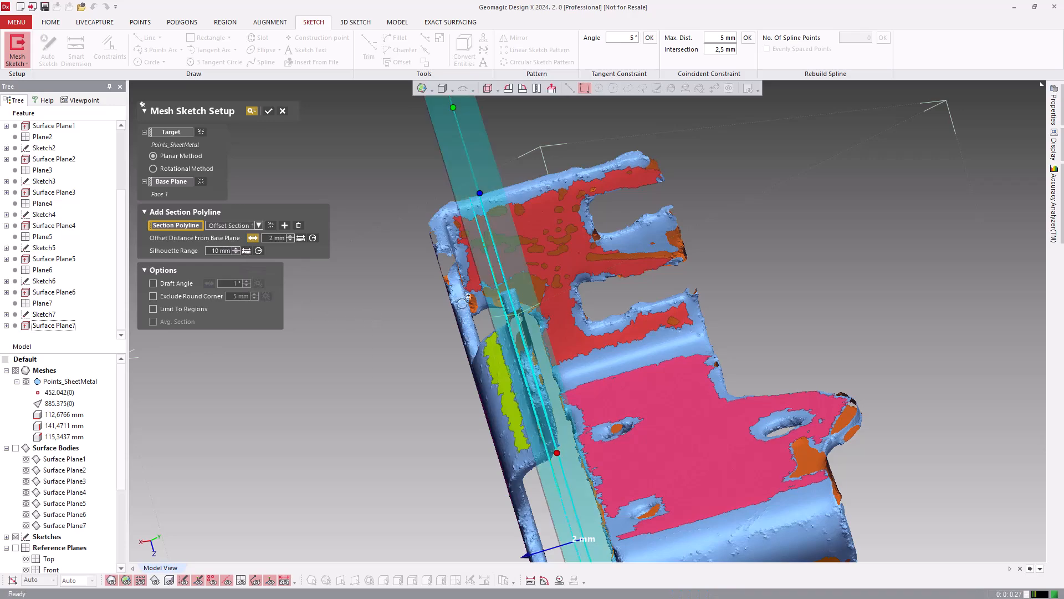
pyautogui.moveTo(490, 298); pyautogui.dragTo(740, 221, button='right')
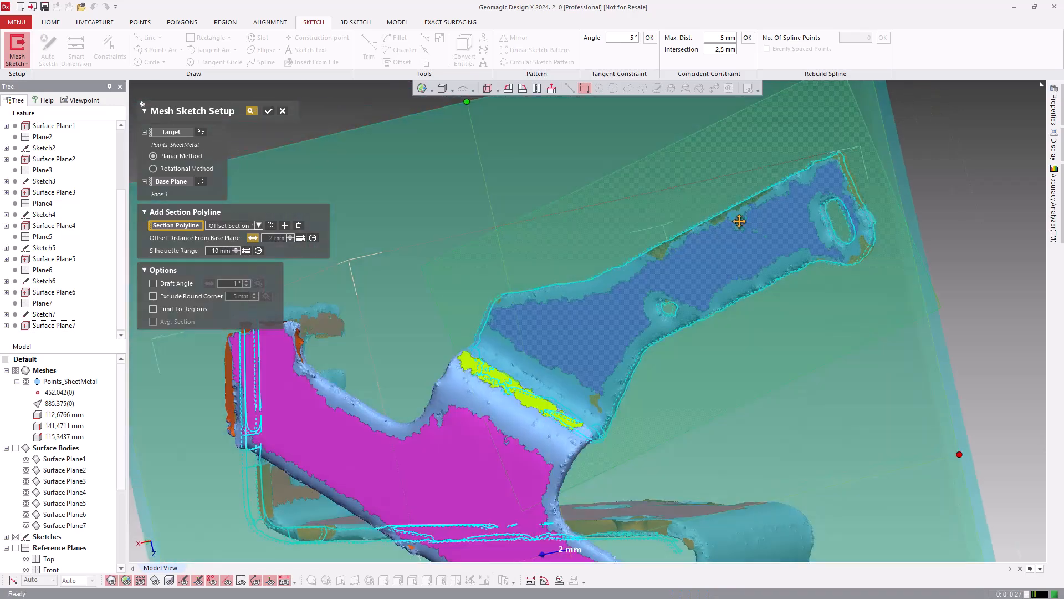
pyautogui.click(269, 113)
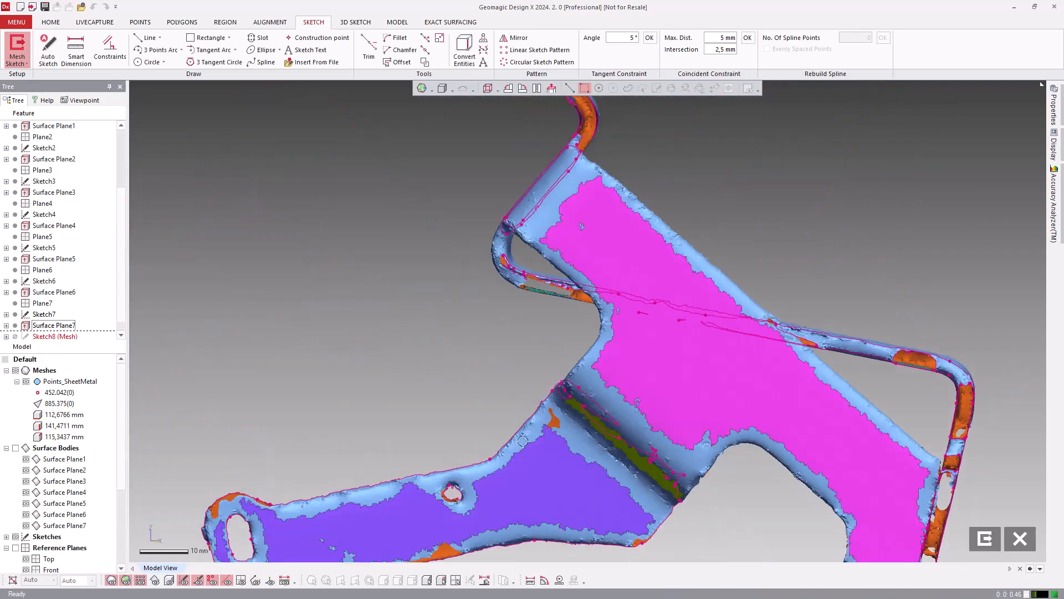
# Step: Fit lines to the arm outline along its two long edges and its slotted end, with the mesh hidden
pyautogui.scroll(3, 562, 355)
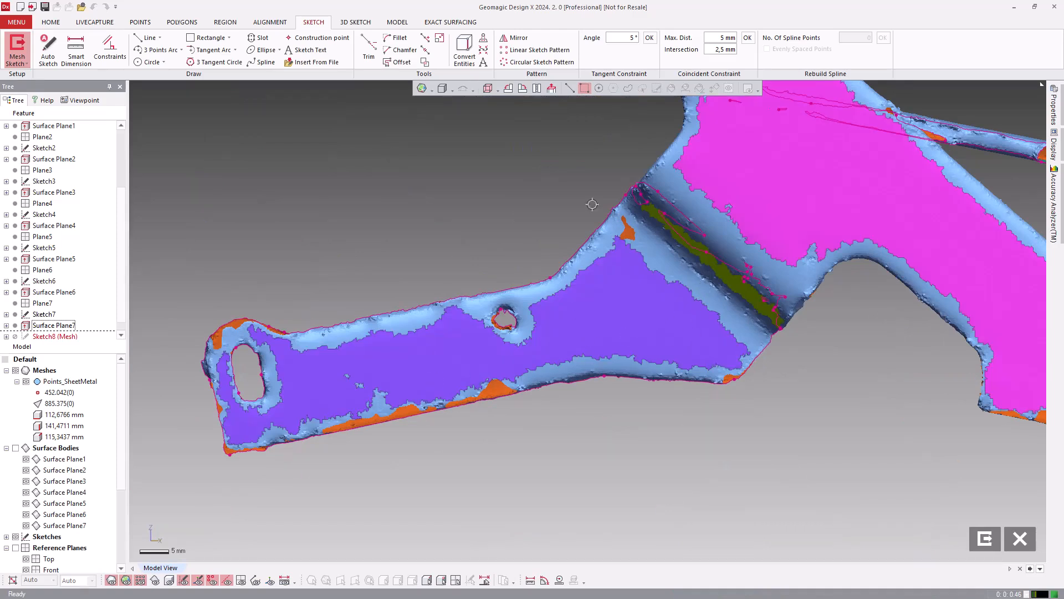
pyautogui.click(147, 38)
pyautogui.hotkey('ctrl', '1')
pyautogui.moveTo(528, 444); pyautogui.dragTo(291, 371)
pyautogui.scroll(1, 470, 389)
pyautogui.keyDown('ctrl'); pyautogui.moveTo(470, 389); pyautogui.dragTo(641, 355, button='right'); pyautogui.keyUp('ctrl')
pyautogui.click(626, 88)
pyautogui.moveTo(344, 416); pyautogui.dragTo(333, 355)
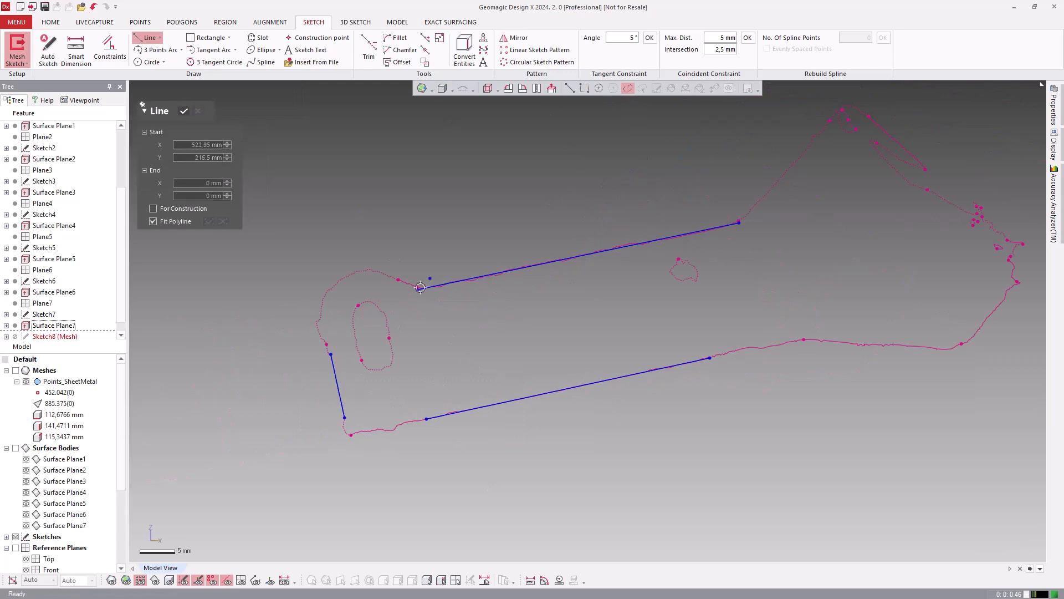
# Step: Fit lines to the remaining straight parts of the arm outline where it widens towards the bend
pyautogui.keyDown('ctrl'); pyautogui.moveTo(902, 355); pyautogui.dragTo(727, 382, button='right'); pyautogui.keyUp('ctrl')
pyautogui.moveTo(646, 368); pyautogui.dragTo(750, 373)
pyautogui.moveTo(806, 351); pyautogui.dragTo(830, 325)
pyautogui.scroll(1, 678, 210)
pyautogui.keyDown('ctrl'); pyautogui.moveTo(668, 210); pyautogui.dragTo(713, 237, button='right'); pyautogui.keyUp('ctrl')
pyautogui.moveTo(608, 270); pyautogui.dragTo(685, 182)
pyautogui.press('Escape')
# Step: Fix the arm's long edge line opposite the rounded corner and make the slotted end's line perpendicular to it
pyautogui.rightClick(442, 454)
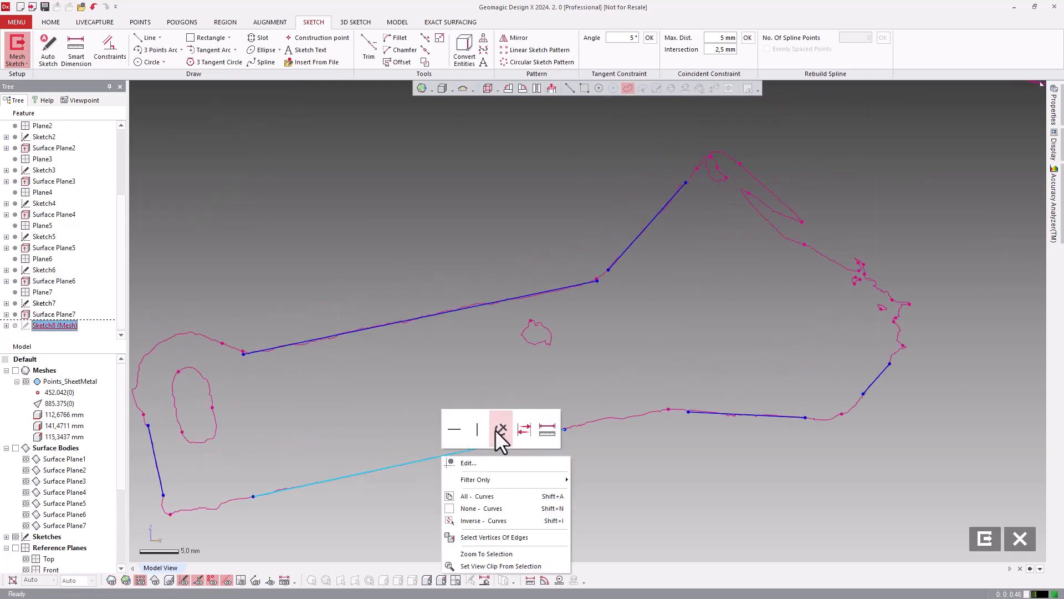
pyautogui.click(499, 432)
pyautogui.click(155, 460)
pyautogui.click(344, 477)
pyautogui.doubleClick(373, 328)
pyautogui.click(421, 460)
# Step: Fix the longer slanted line near the bend and make the short line across from it parallel
pyautogui.rightClick(455, 378)
pyautogui.click(659, 232)
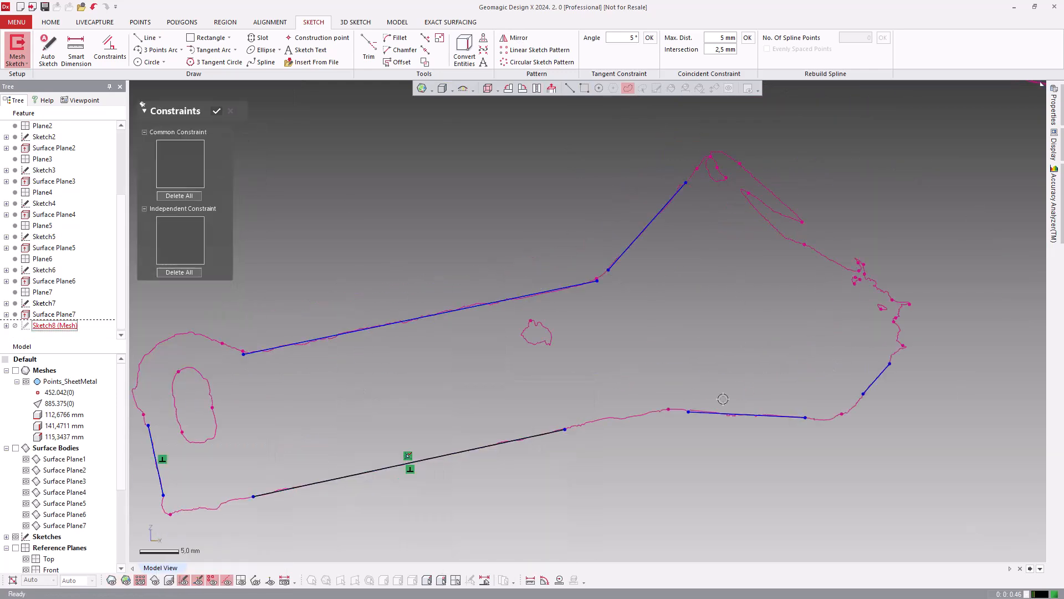
pyautogui.doubleClick(876, 379)
pyautogui.rightClick(640, 234)
pyautogui.click(701, 214)
pyautogui.rightClick(875, 381)
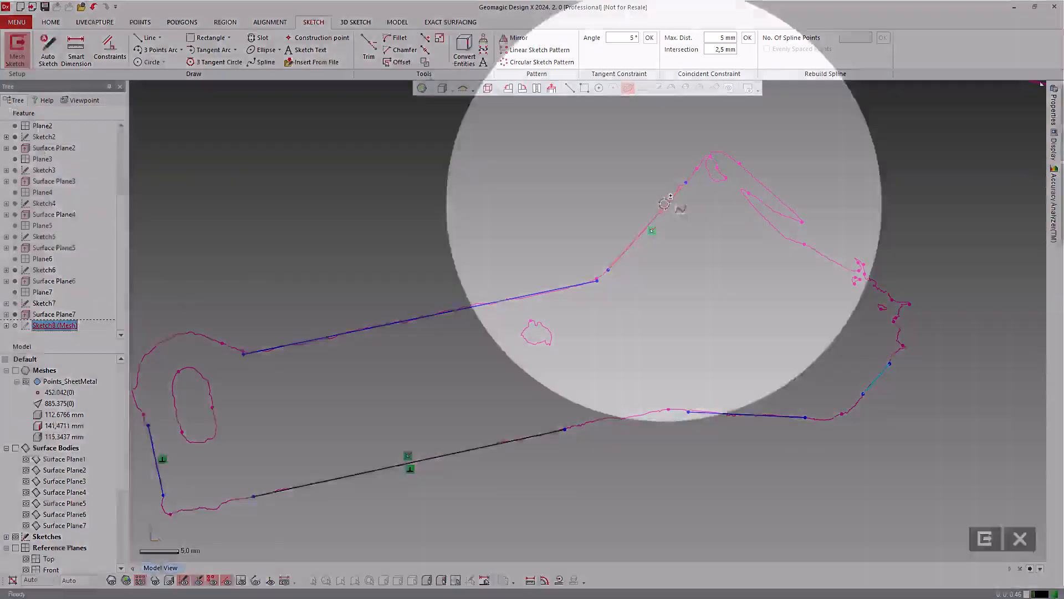
pyautogui.keyDown('ctrl'); pyautogui.click(667, 203); pyautogui.keyUp('ctrl')
pyautogui.rightClick(853, 351)
pyautogui.click(865, 327)
# Step: Join the arm's outline lines at their corners with Corner Trim
pyautogui.scroll(-3, 658, 316)
pyautogui.press('t')
pyautogui.click(338, 482)
pyautogui.click(252, 473)
pyautogui.scroll(4, 210, 416)
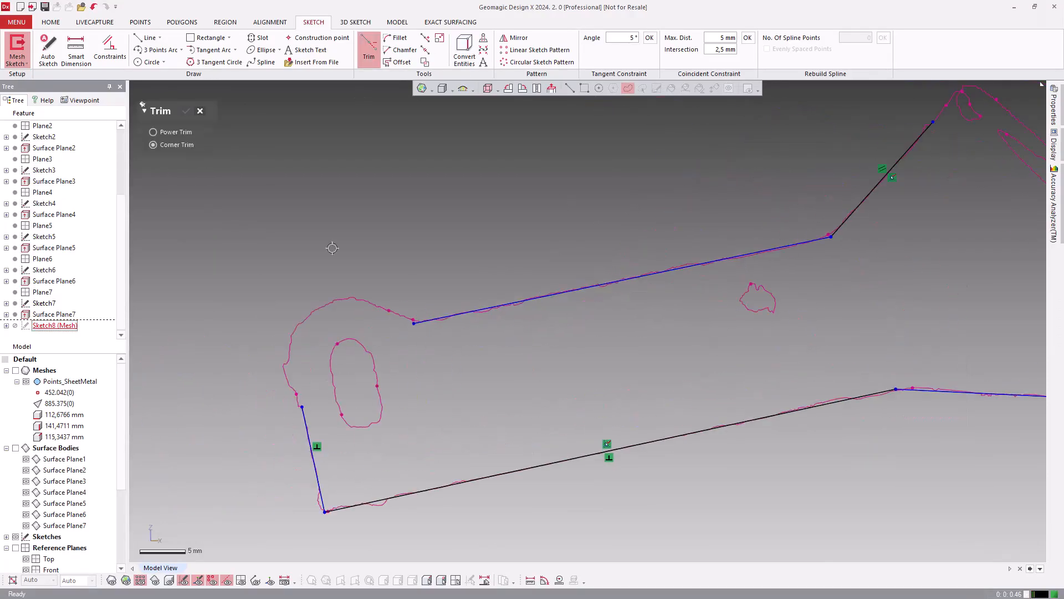
# Step: Add a short line beside the rounded corner, trim it to the long edge and draw a tangent arc to the end line
pyautogui.click(149, 38)
pyautogui.doubleClick(493, 325)
pyautogui.click(368, 49)
pyautogui.click(560, 337)
pyautogui.click(211, 50)
pyautogui.click(367, 466)
pyautogui.press('Escape')
# Step: Fix the short line and make the rounded corner's arc tangent to the slotted end's line
pyautogui.click(490, 324)
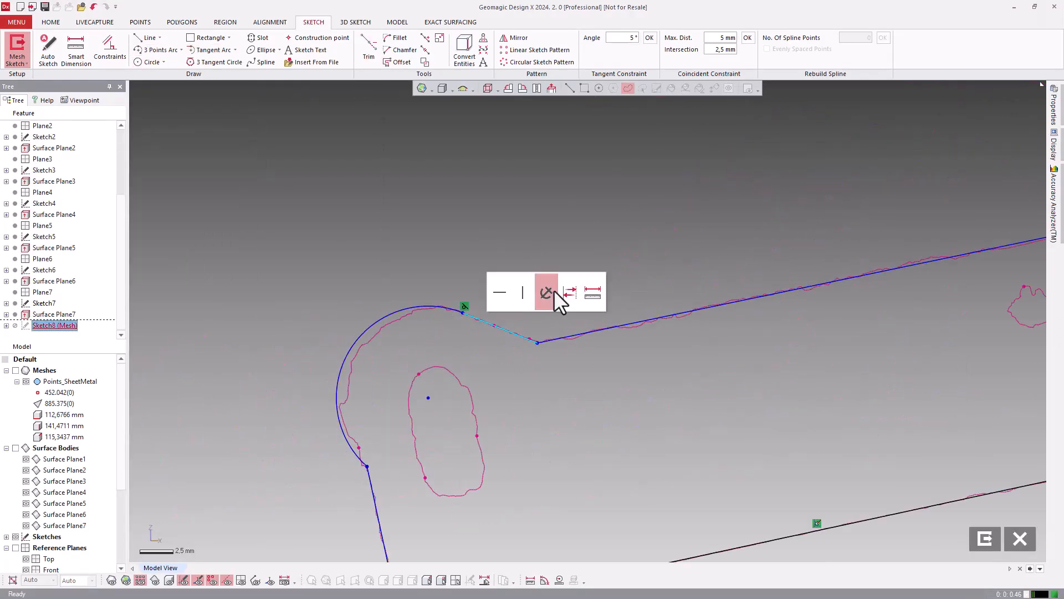
pyautogui.click(548, 292)
pyautogui.keyDown('ctrl'); pyautogui.moveTo(449, 323); pyautogui.dragTo(494, 168, button='right'); pyautogui.keyUp('ctrl')
pyautogui.click(487, 153)
pyautogui.keyDown('ctrl'); pyautogui.doubleClick(427, 382); pyautogui.keyUp('ctrl')
pyautogui.click(178, 208)
# Step: Lengthen the two open slanted lines across the bend onto the wide plate with Resize
pyautogui.scroll(-3, 391, 417)
pyautogui.keyDown('ctrl'); pyautogui.moveTo(792, 268); pyautogui.dragTo(665, 338, button='right'); pyautogui.keyUp('ctrl')
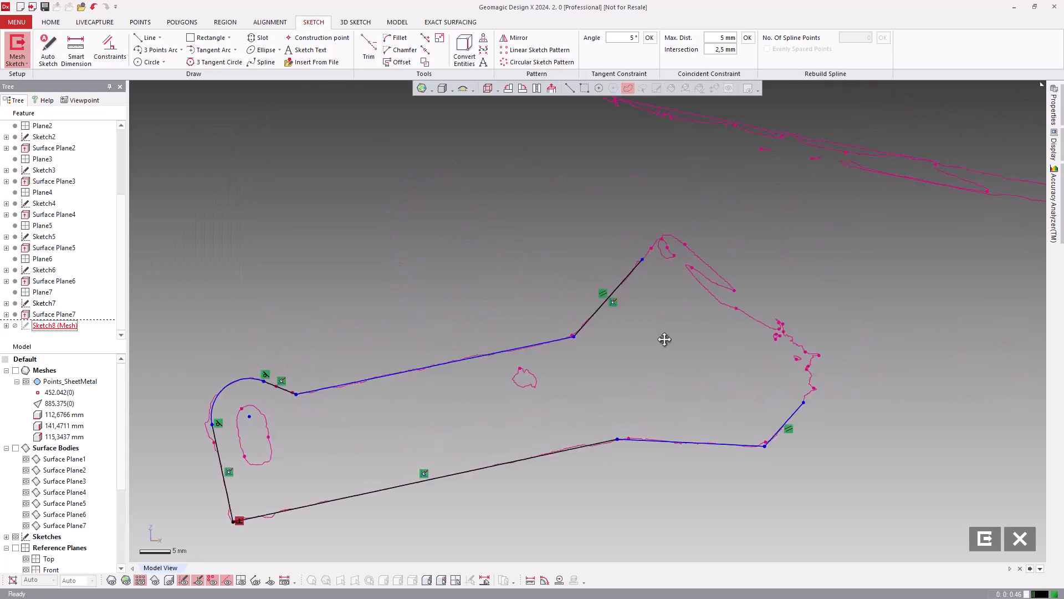
pyautogui.hotkey('ctrl', '1')
pyautogui.scroll(-4, 660, 377)
pyautogui.scroll(3, 660, 378)
pyautogui.keyDown('ctrl'); pyautogui.moveTo(660, 377); pyautogui.dragTo(623, 428, button='right'); pyautogui.keyUp('ctrl')
pyautogui.click(440, 37)
pyautogui.moveTo(596, 316); pyautogui.dragTo(691, 206)
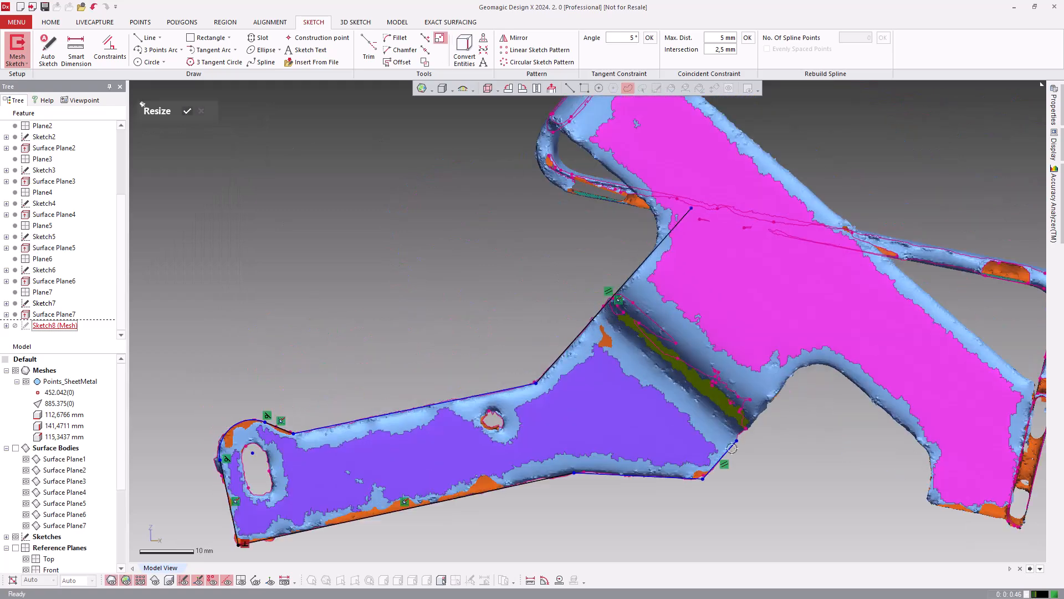
pyautogui.moveTo(737, 441); pyautogui.dragTo(840, 324)
pyautogui.press('Escape')
# Step: Exit the arm sketch, hide the mesh and its regions, and show the surface bodies
pyautogui.keyDown('ctrl'); pyautogui.moveTo(546, 382); pyautogui.dragTo(577, 341, button='right'); pyautogui.keyUp('ctrl')
pyautogui.press('Escape')
pyautogui.click(475, 237)
pyautogui.hotkey('ctrl', '1')
pyautogui.hotkey('ctrl', '4')
pyautogui.hotkey('ctrl', '5')
pyautogui.moveTo(609, 183)
pyautogui.mouseDown(button='right')
pyautogui.moveTo(653, 197)
pyautogui.moveTo(699, 388)
pyautogui.mouseUp(button='right')
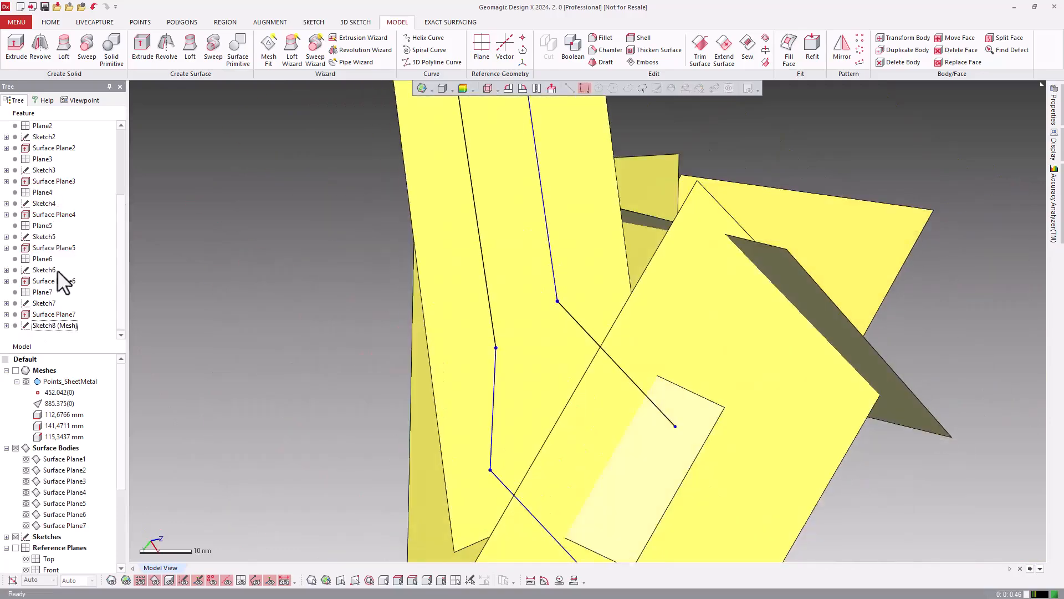
# Step: Split the arm's surface and the adjoining bend strip's surface with the arm outline sketch using Split Face
pyautogui.doubleClick(57, 280)
pyautogui.press('Escape')
pyautogui.moveTo(454, 333); pyautogui.dragTo(659, 444, button='right')
pyautogui.scroll(-3, 659, 444)
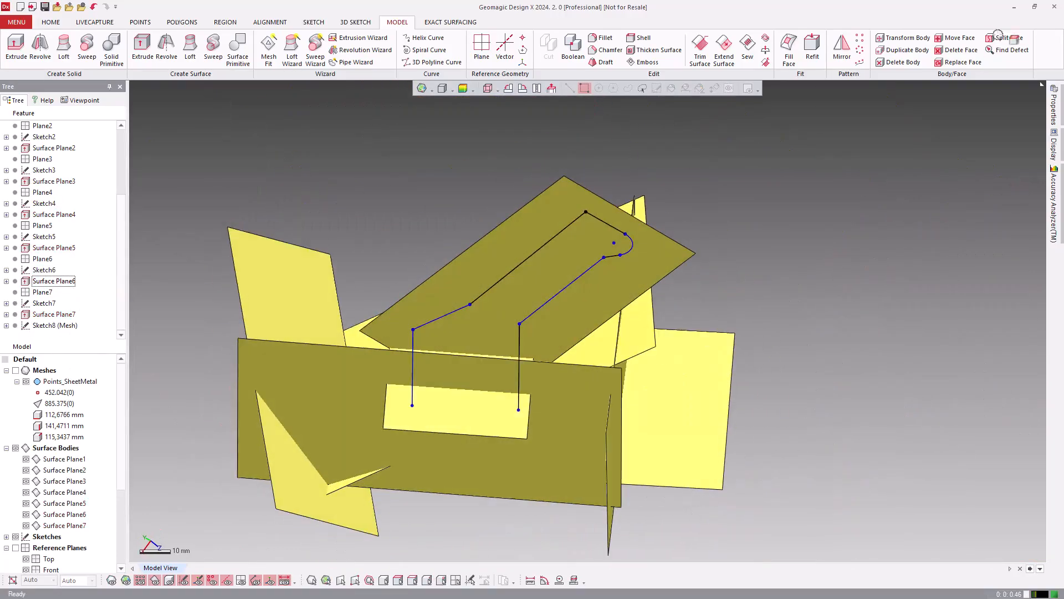
pyautogui.moveTo(582, 273); pyautogui.dragTo(501, 309, button='right')
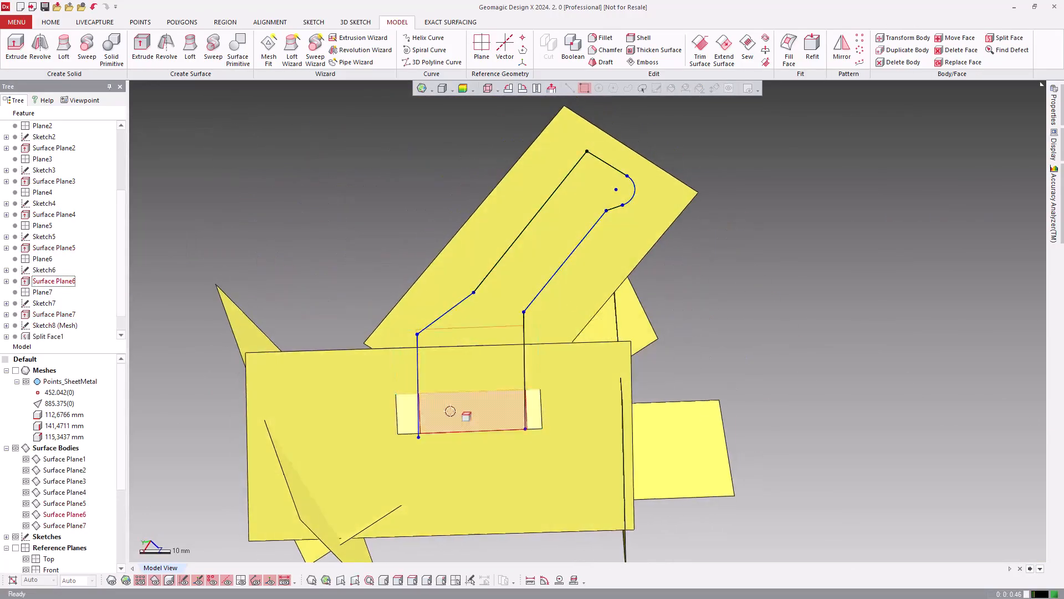
# Step: Create a mesh sketch on the wide plate's Surface Plane5 with a 3 mm section offset and a 14 mm silhouette range
pyautogui.moveTo(456, 408); pyautogui.dragTo(579, 312, button='right')
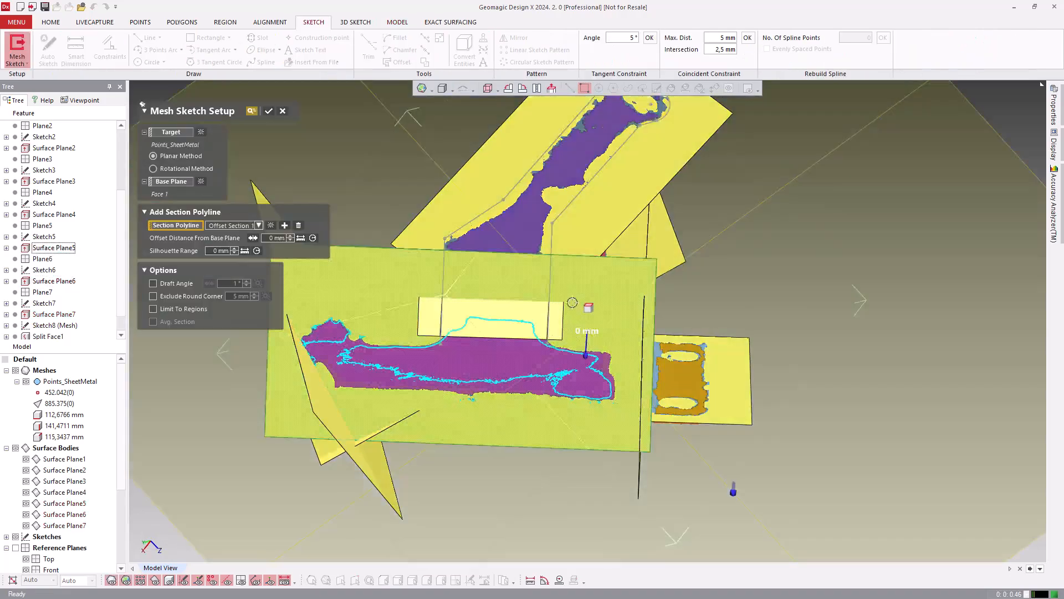
pyautogui.moveTo(555, 316)
pyautogui.mouseDown(button='right')
pyautogui.moveTo(535, 327)
pyautogui.moveTo(697, 322)
pyautogui.moveTo(594, 497)
pyautogui.moveTo(798, 339)
pyautogui.moveTo(707, 220)
pyautogui.mouseUp(button='right')
pyautogui.scroll(-3, 706, 220)
pyautogui.moveTo(563, 152); pyautogui.dragTo(556, 314)
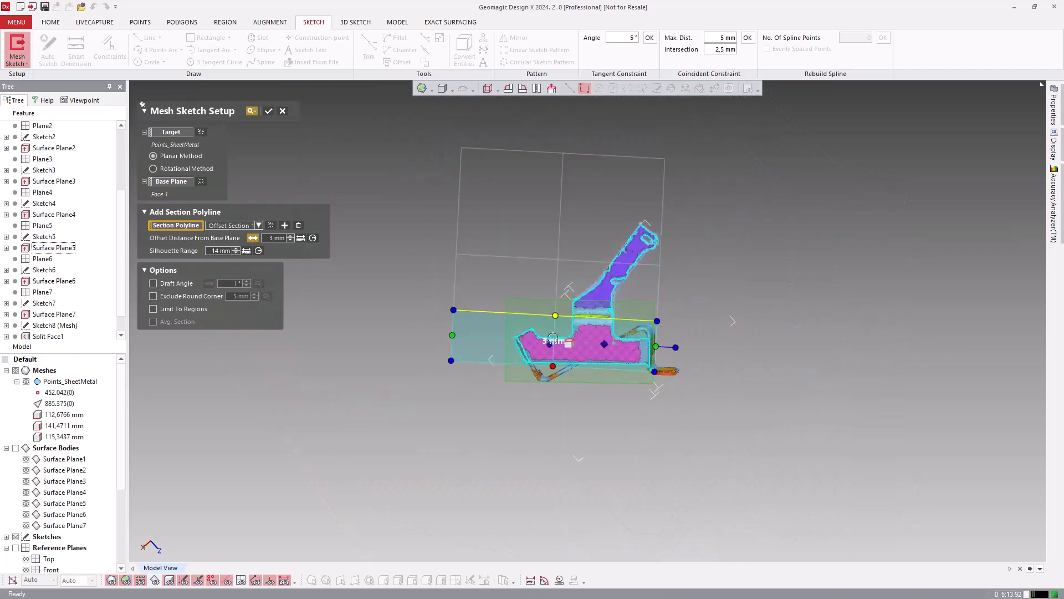
pyautogui.press('Return')
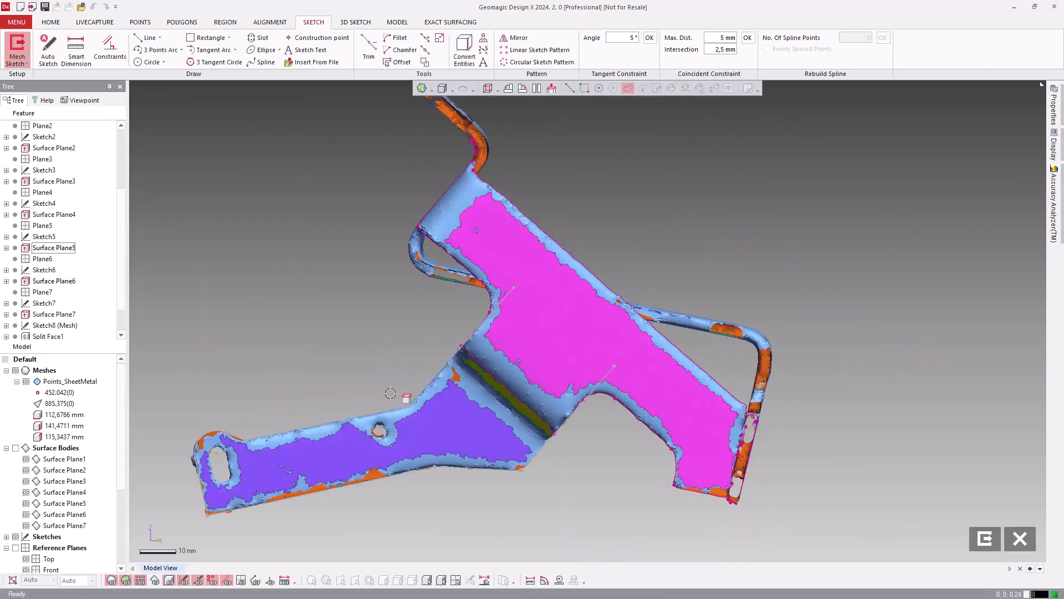
# Step: Convert the arm sketch's two slanted lines into the plate sketch and hide the arm sketch and surfaces
pyautogui.click(16, 449)
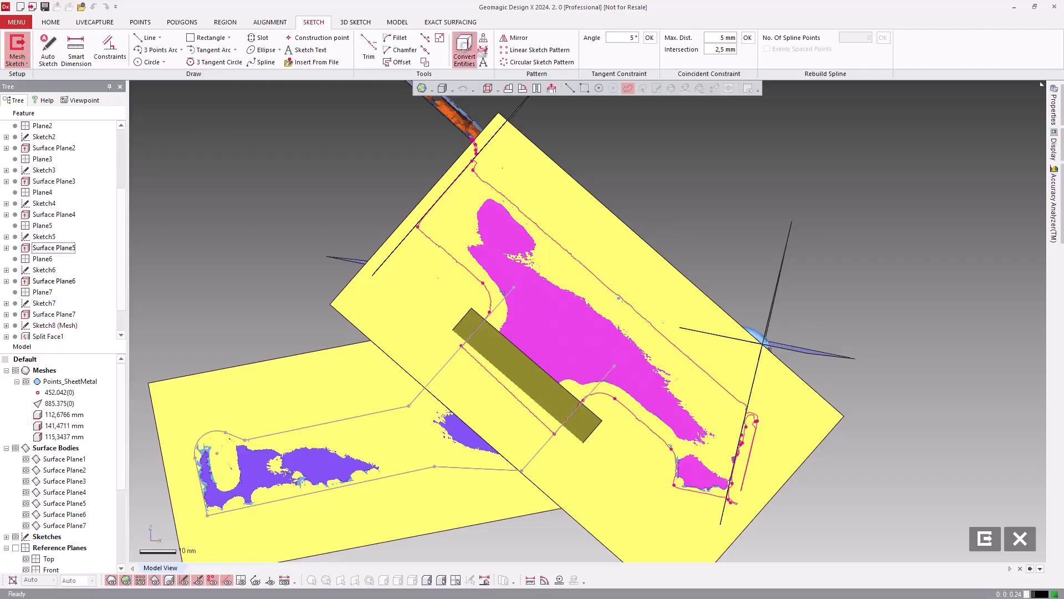
pyautogui.click(466, 52)
pyautogui.click(237, 111)
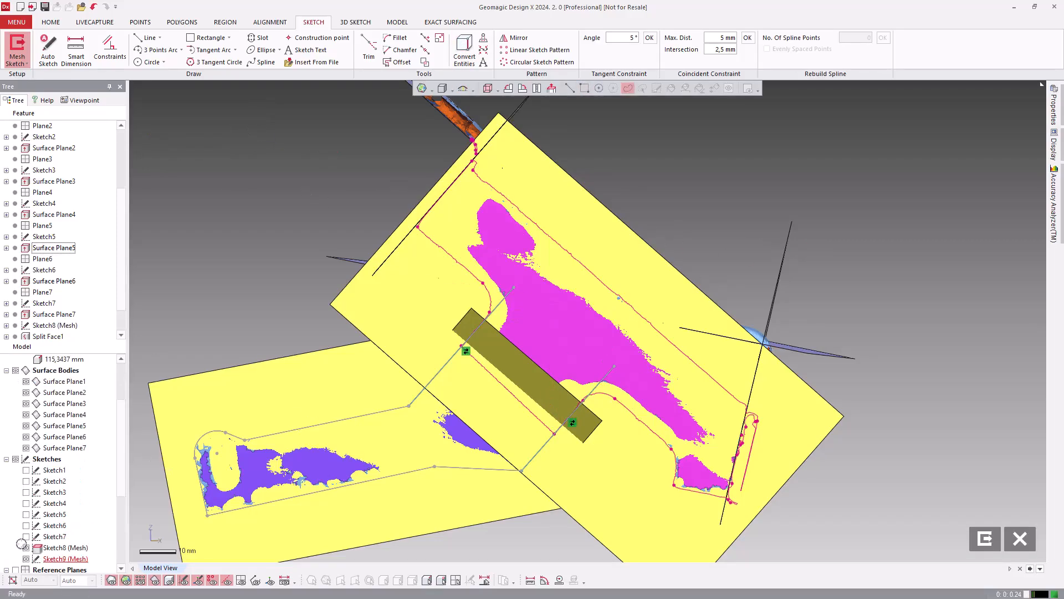
pyautogui.hotkey('ctrl', '4')
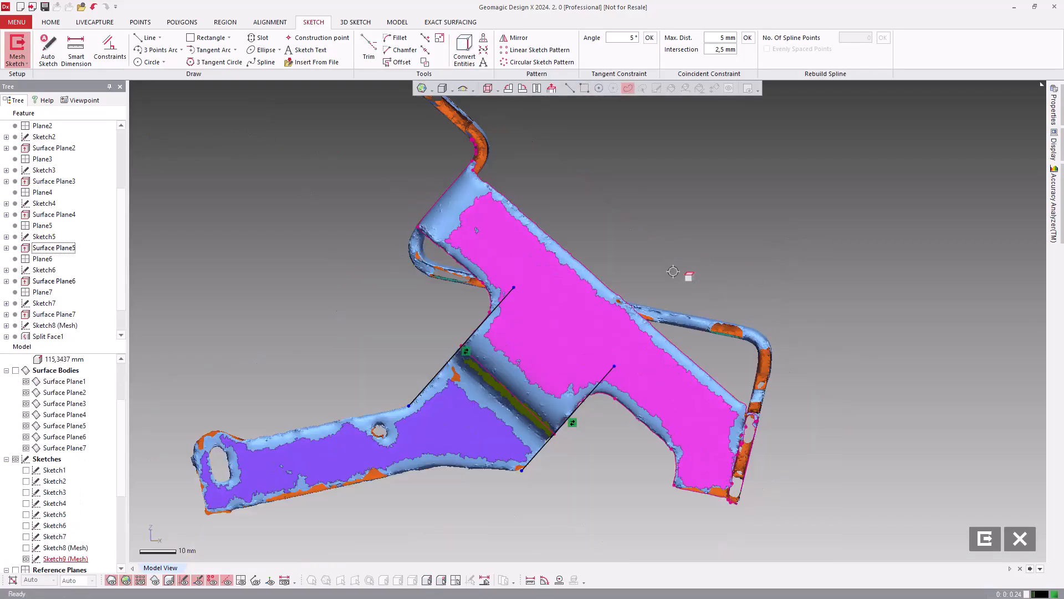
pyautogui.scroll(1, 625, 330)
pyautogui.keyDown('ctrl'); pyautogui.moveTo(625, 330); pyautogui.dragTo(590, 359, button='right'); pyautogui.keyUp('ctrl')
# Step: Draw a line beside the plate's long edge and make it perpendicular to a converted arm line
pyautogui.click(149, 37)
pyautogui.hotkey('ctrl', '2')
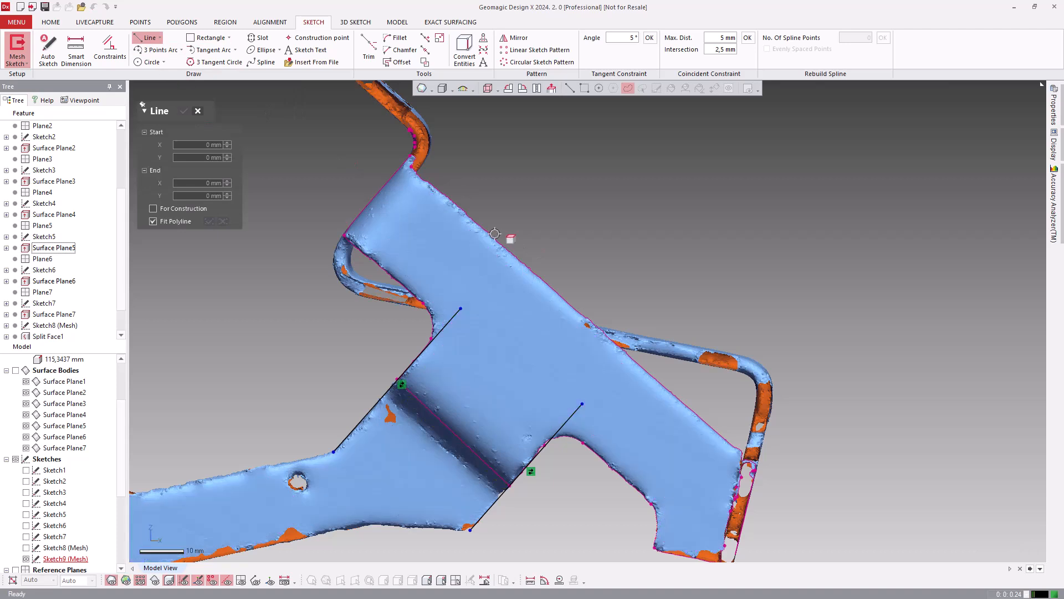
pyautogui.hotkey('ctrl', '1')
pyautogui.click(458, 161)
pyautogui.click(788, 433)
pyautogui.press('Escape')
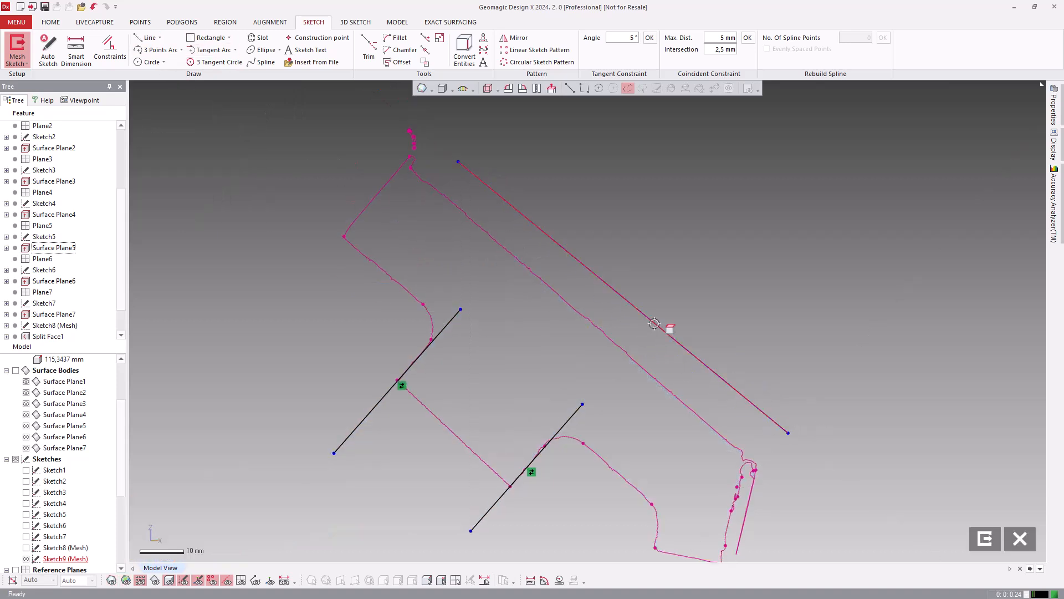
pyautogui.doubleClick(670, 328)
pyautogui.click(438, 334)
pyautogui.click(181, 248)
# Step: Fit lines to the plate outline's two ends and to the straight edges on both sides of the arm
pyautogui.keyDown('ctrl'); pyautogui.moveTo(646, 256); pyautogui.dragTo(717, 294, button='right'); pyautogui.keyUp('ctrl')
pyautogui.click(149, 37)
pyautogui.click(421, 256)
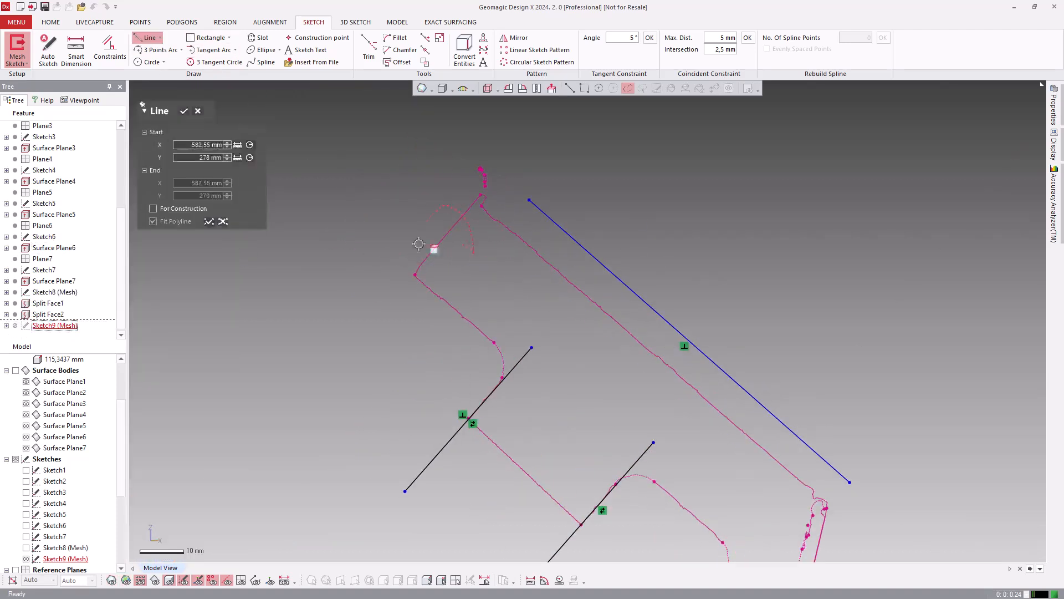
pyautogui.click(460, 214)
pyautogui.keyDown('ctrl'); pyautogui.moveTo(645, 425); pyautogui.dragTo(577, 306, button='right'); pyautogui.keyUp('ctrl')
pyautogui.keyDown('ctrl'); pyautogui.moveTo(582, 408); pyautogui.dragTo(612, 434, button='right'); pyautogui.keyUp('ctrl')
pyautogui.click(666, 457)
pyautogui.click(621, 400)
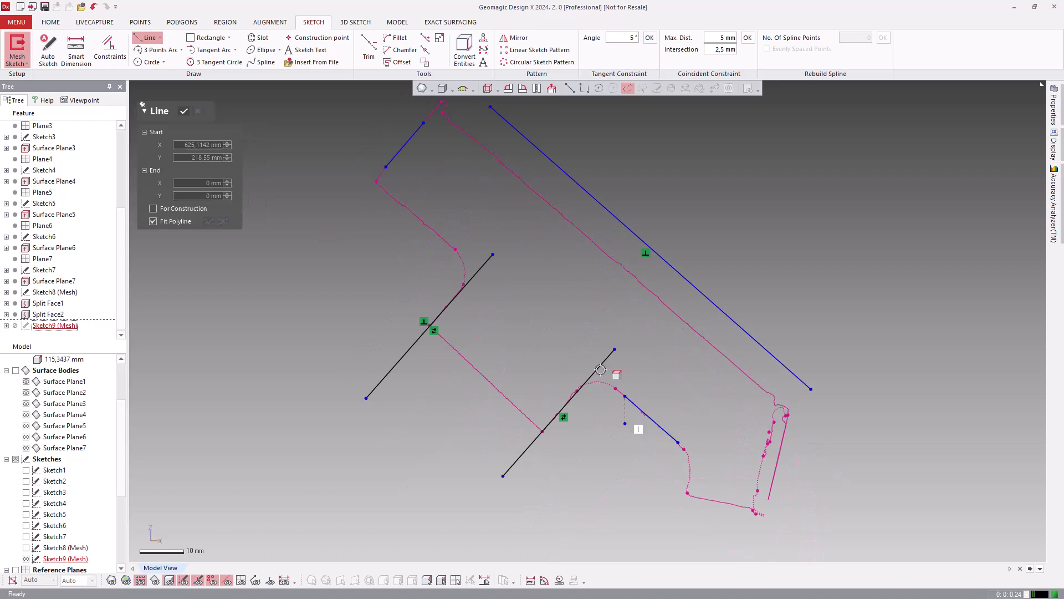
pyautogui.click(419, 262)
pyautogui.click(357, 217)
pyautogui.click(774, 474)
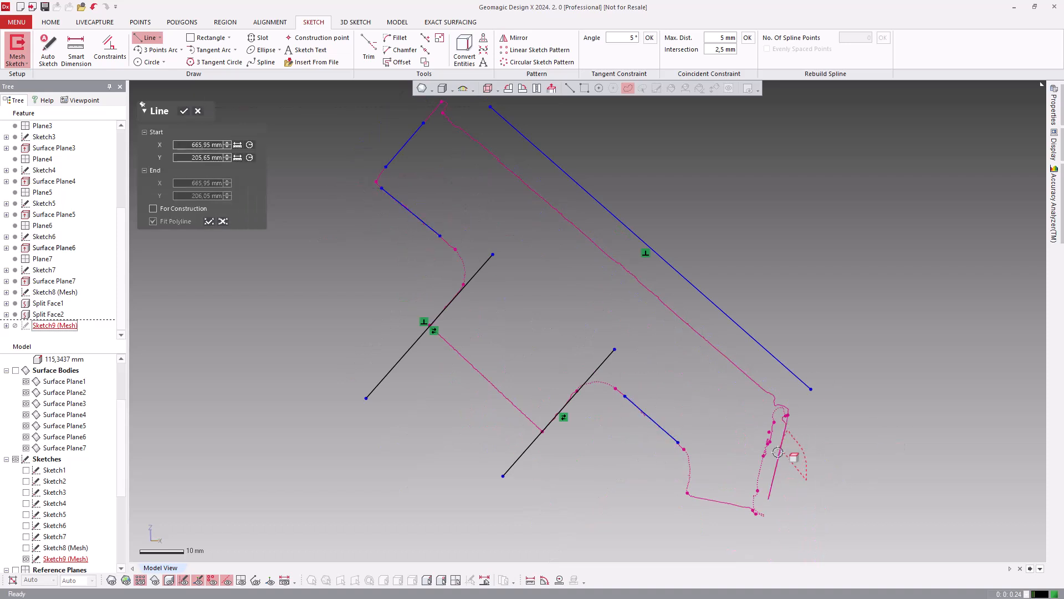
pyautogui.press('Escape')
# Step: Make one edge line beside the arm perpendicular to its converted line, and the adjoining end line perpendicular to that edge
pyautogui.click(499, 283)
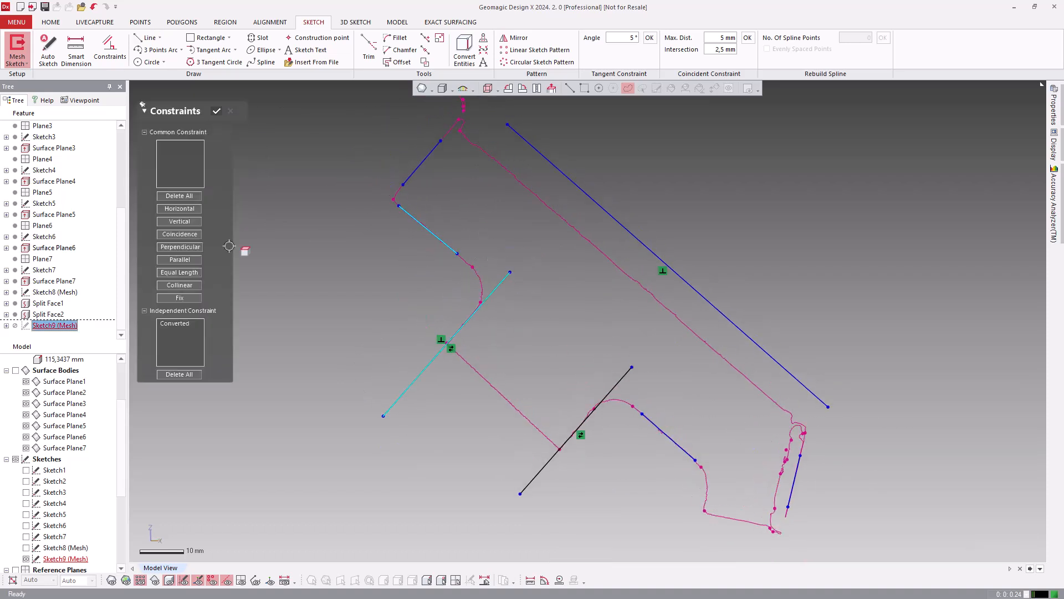
pyautogui.click(187, 248)
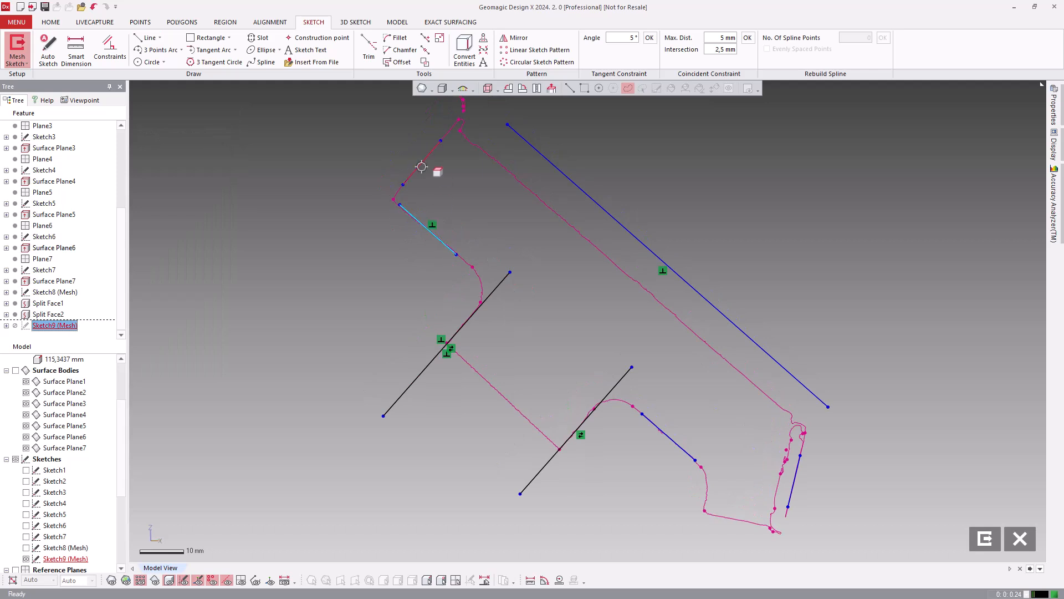
pyautogui.rightClick(455, 199)
pyautogui.click(490, 166)
# Step: Move the long line onto the plate's scanned edge and make the other edge line beside the arm perpendicular to its converted line
pyautogui.moveTo(583, 192); pyautogui.dragTo(561, 217)
pyautogui.click(620, 381)
pyautogui.rightClick(620, 380)
pyautogui.click(658, 351)
pyautogui.moveTo(722, 446); pyautogui.dragTo(659, 364, button='middle')
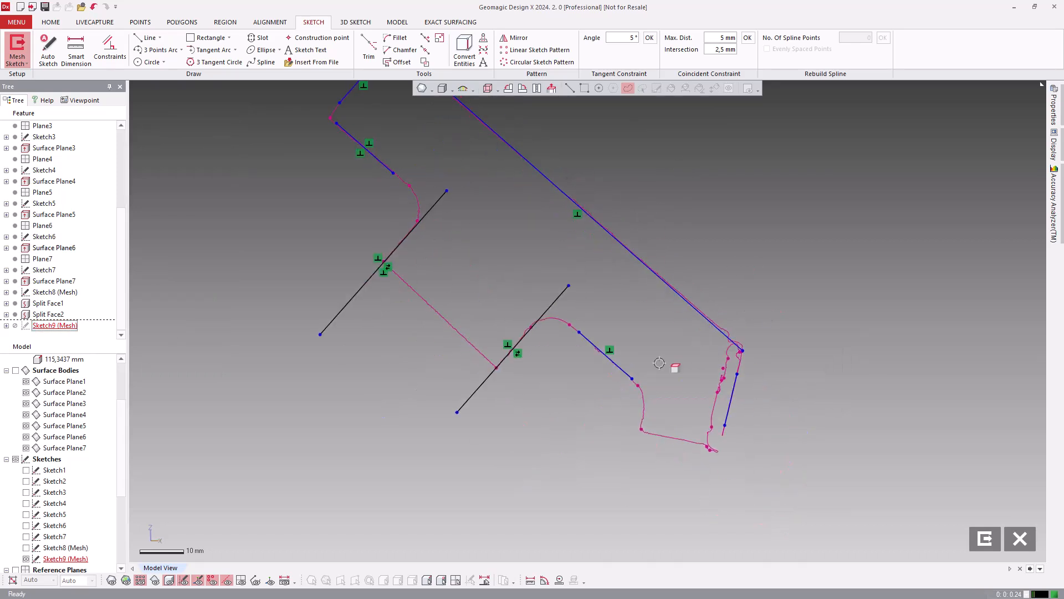
# Step: Make the two edge lines beside the arm collinear
pyautogui.click(613, 362)
pyautogui.click(375, 154)
pyautogui.click(179, 284)
pyautogui.click(385, 166)
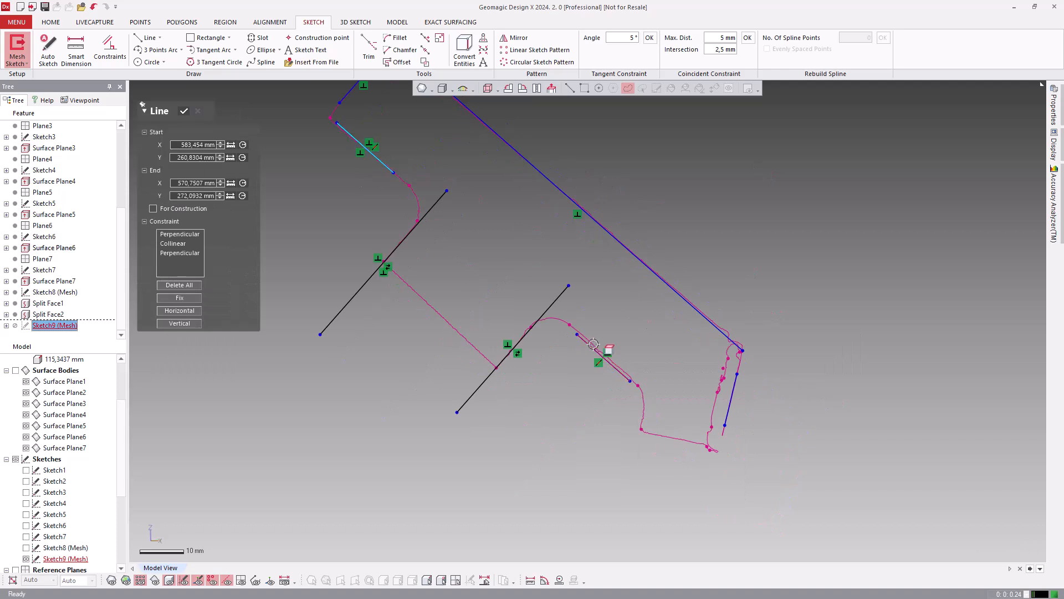
pyautogui.scroll(-2, 593, 345)
pyautogui.moveTo(722, 364); pyautogui.dragTo(725, 378, button='middle')
pyautogui.hotkey('ctrl', '1')
pyautogui.hotkey('ctrl', '1')
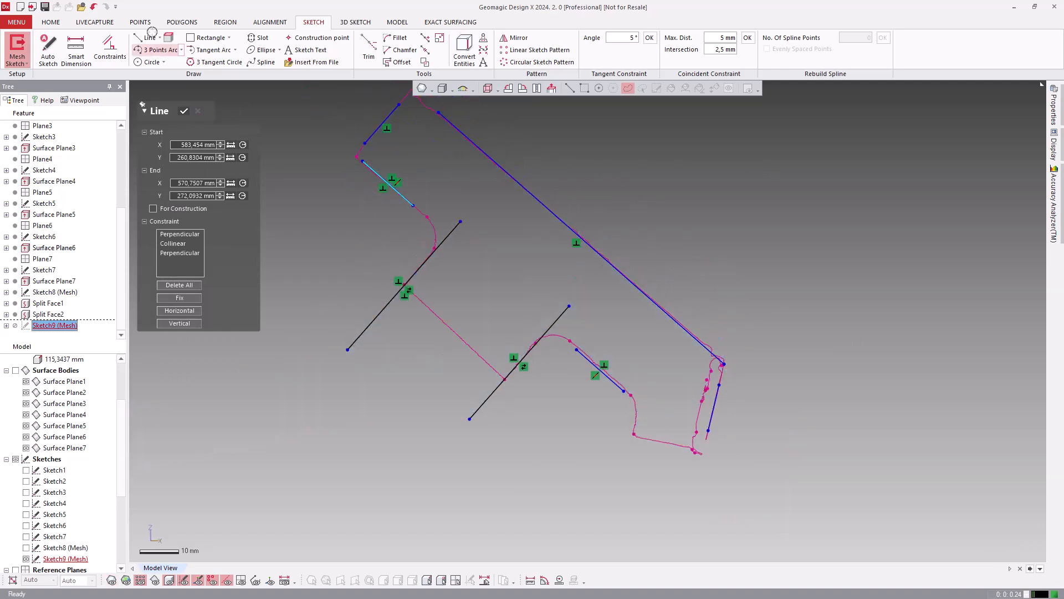
# Step: Fit a line to the plate's short side edge opposite the slanted end line
pyautogui.click(148, 37)
pyautogui.moveTo(634, 399); pyautogui.dragTo(612, 241, button='middle')
pyautogui.scroll(4, 599, 307)
pyautogui.click(625, 258)
pyautogui.click(630, 234)
pyautogui.press('Escape')
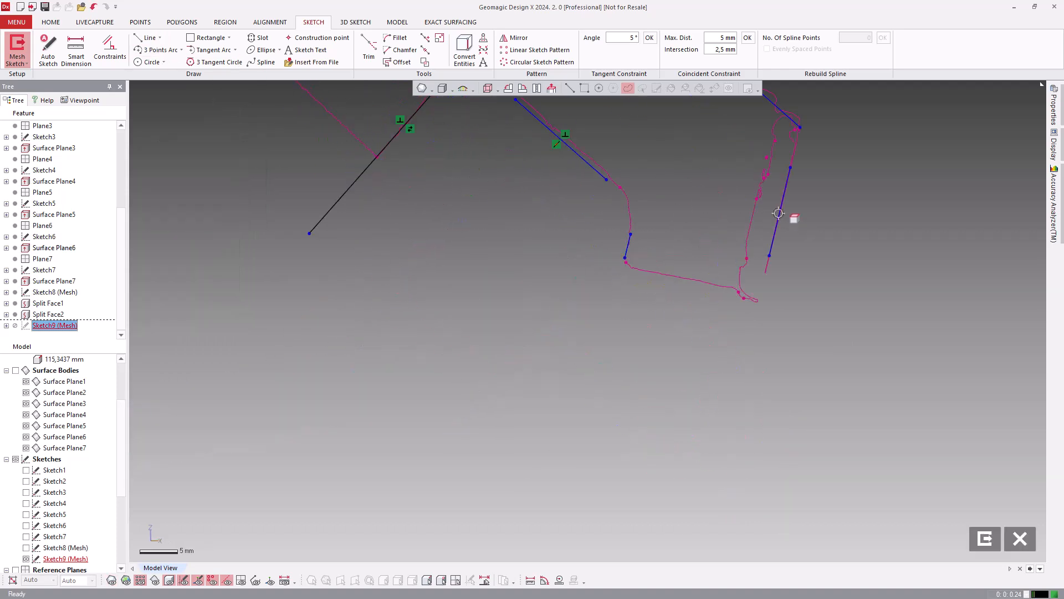
# Step: Make the short side line parallel to the plate's slanted end line
pyautogui.click(779, 213)
pyautogui.doubleClick(628, 246)
pyautogui.scroll(-3, 732, 337)
pyautogui.hotkey('ctrl', '1')
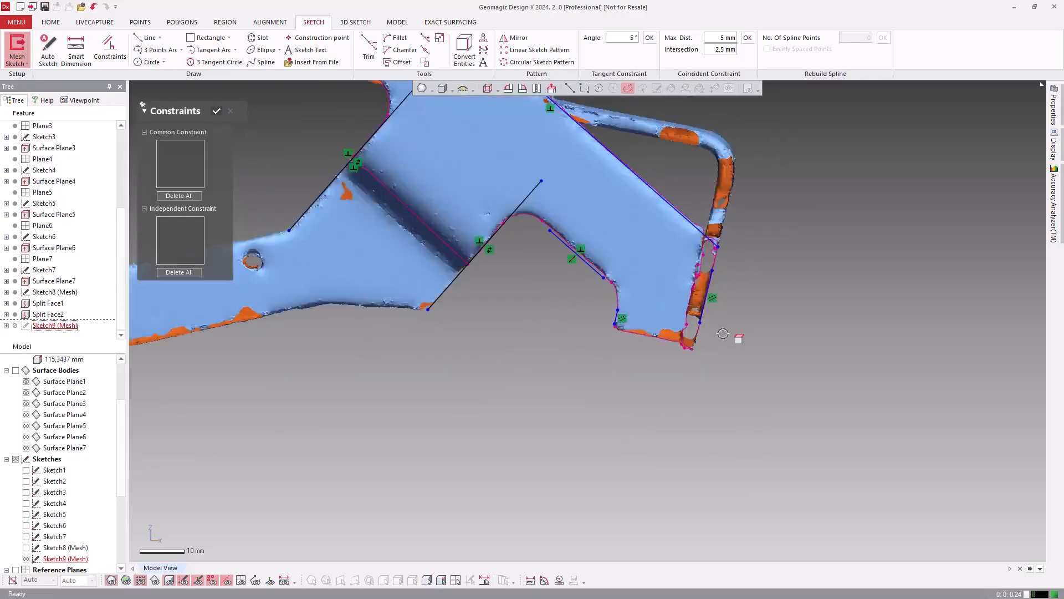
pyautogui.hotkey('ctrl', '1')
# Step: Corner-trim the plate outline's end line, long edge, arm lines, side edge lines and short side line where they meet
pyautogui.hotkey('ctrl', '4')
pyautogui.hotkey('ctrl', '4')
pyautogui.moveTo(542, 194)
pyautogui.mouseDown(button='middle')
pyautogui.moveTo(613, 330)
pyautogui.moveTo(699, 437)
pyautogui.mouseUp(button='middle')
pyautogui.scroll(-2, 699, 438)
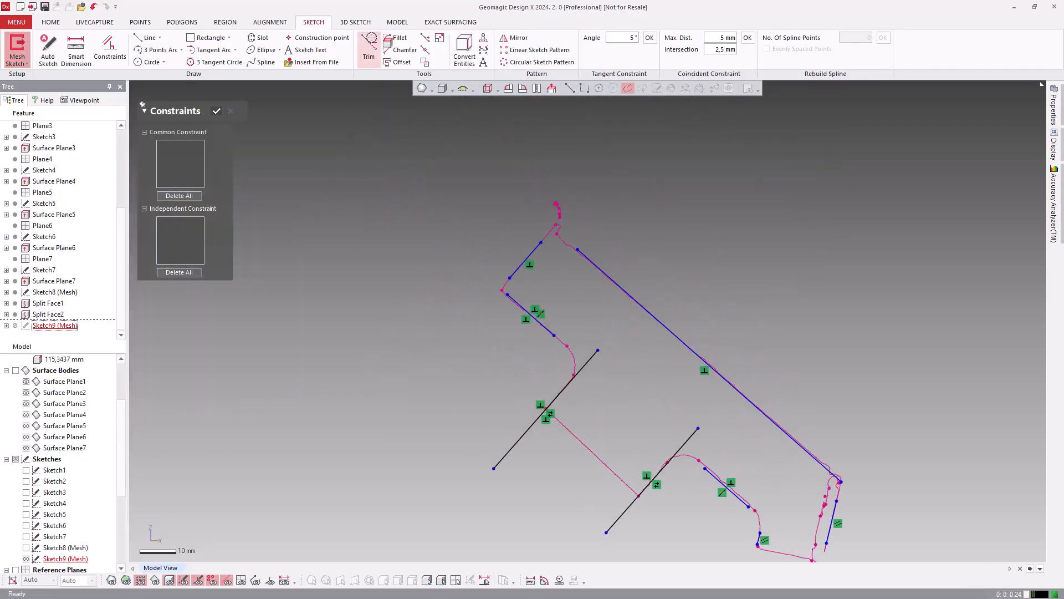
pyautogui.click(369, 45)
pyautogui.click(527, 266)
pyautogui.click(746, 498)
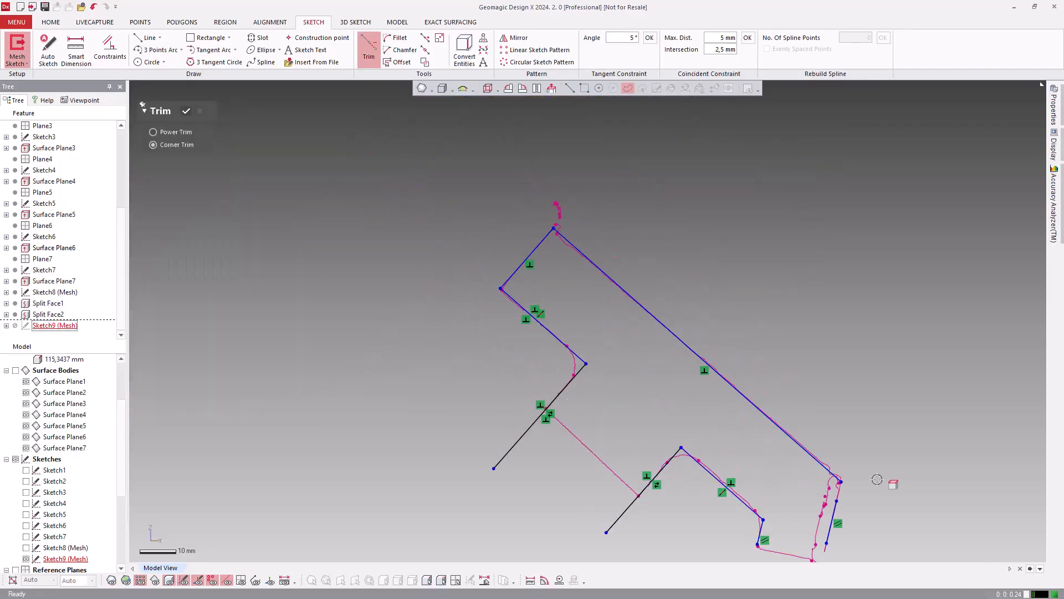
# Step: Join the long edge with the slanted end line and lengthen this line and the short parallel line past the scanned outline
pyautogui.moveTo(876, 479); pyautogui.dragTo(839, 314, button='middle')
pyautogui.scroll(2, 798, 327)
pyautogui.click(439, 37)
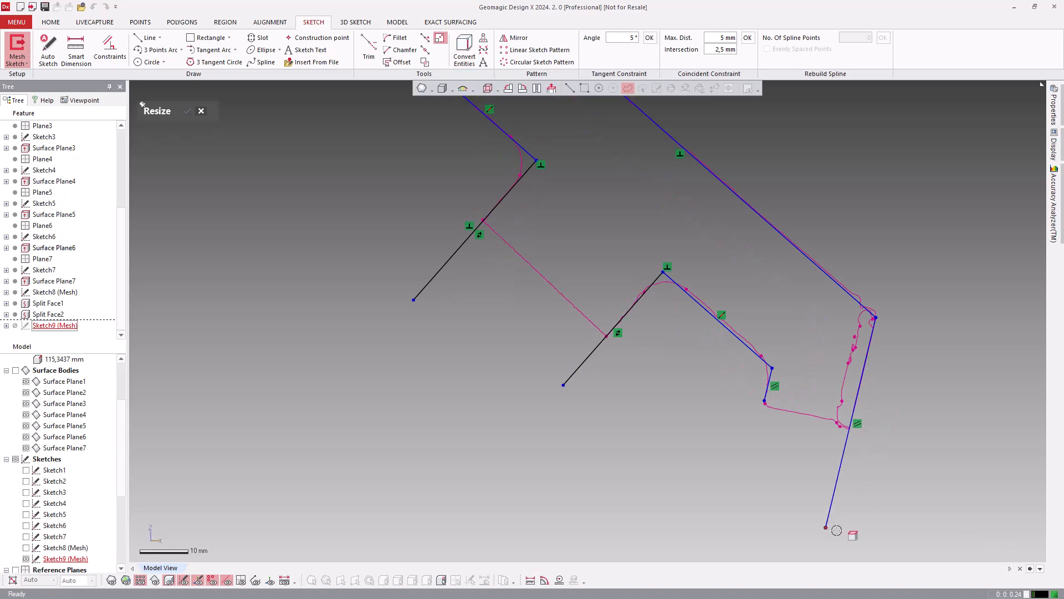
pyautogui.moveTo(722, 386); pyautogui.dragTo(763, 497, button='middle')
# Step: Fillet the two corners where the arm meets the plate and the corner at the short parallel line, matching the scanned curves
pyautogui.click(399, 38)
pyautogui.click(564, 285)
pyautogui.click(555, 251)
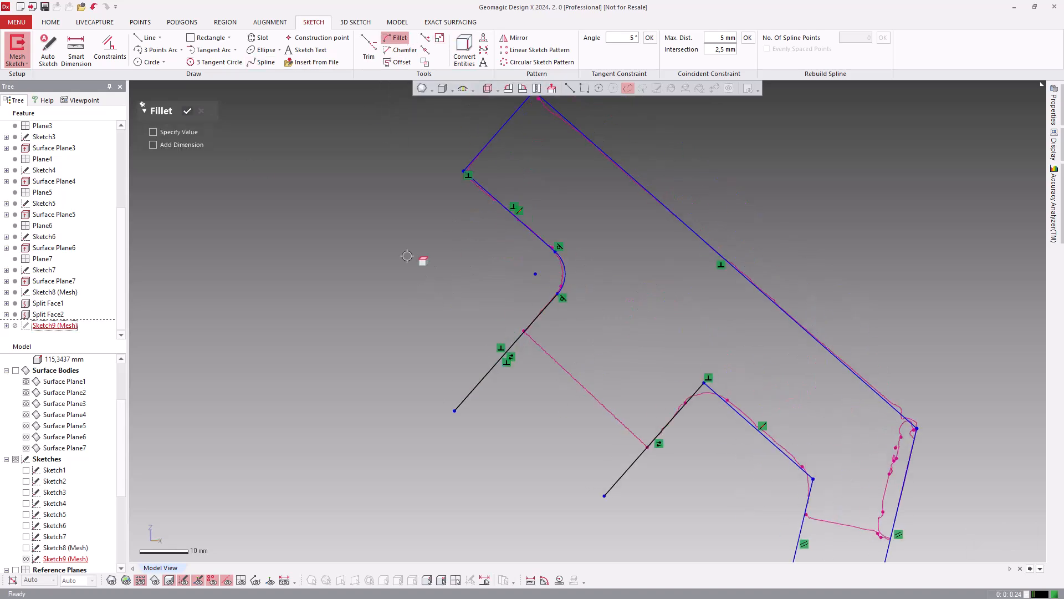
pyautogui.click(723, 402)
pyautogui.moveTo(719, 306); pyautogui.dragTo(641, 166, button='middle')
pyautogui.click(730, 361)
pyautogui.click(725, 333)
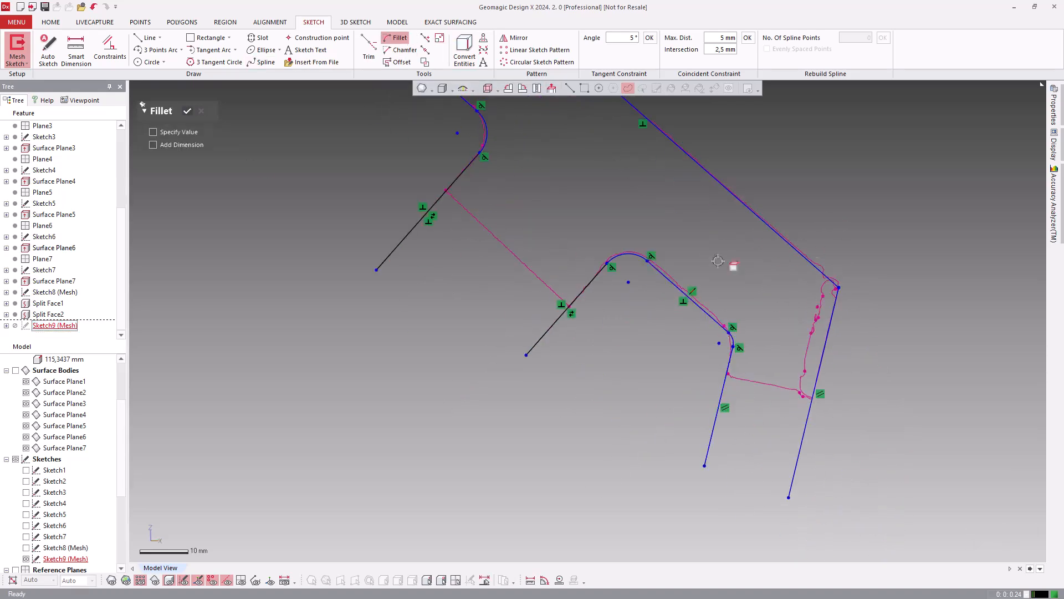
pyautogui.hotkey('ctrl', '4')
pyautogui.click(186, 109)
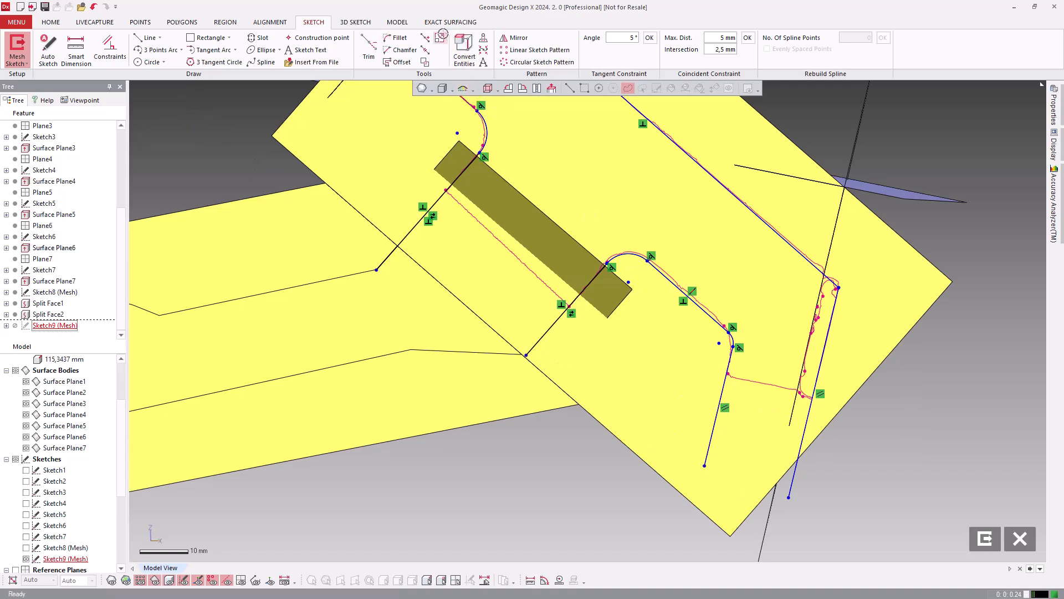
# Step: Lengthen the short parallel line past the edge of the plate's plane surface and exit the sketch
pyautogui.click(441, 37)
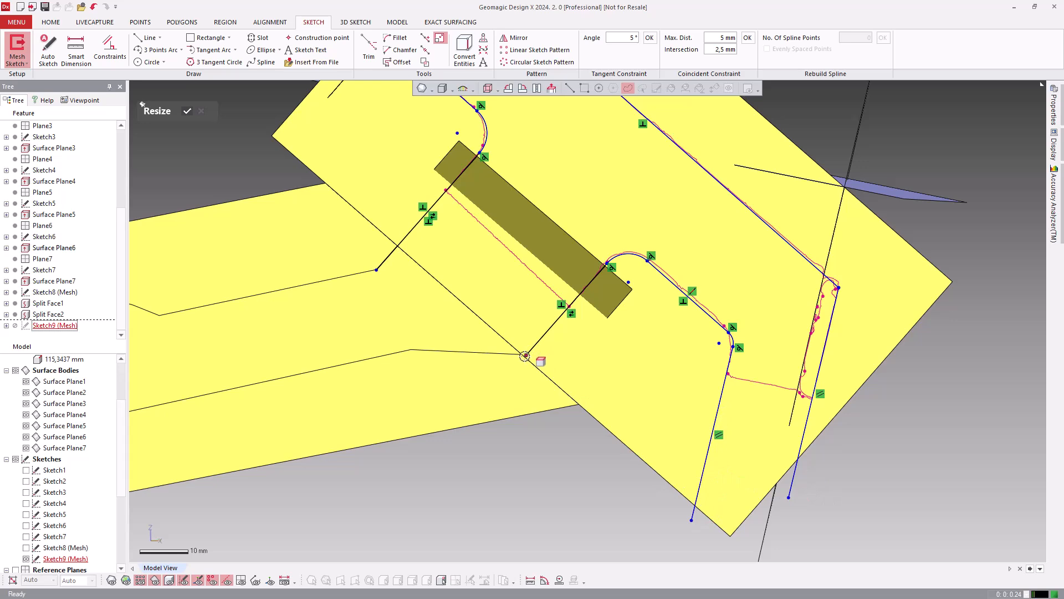
pyautogui.moveTo(517, 301); pyautogui.dragTo(525, 491, button='middle')
pyautogui.scroll(-2, 604, 326)
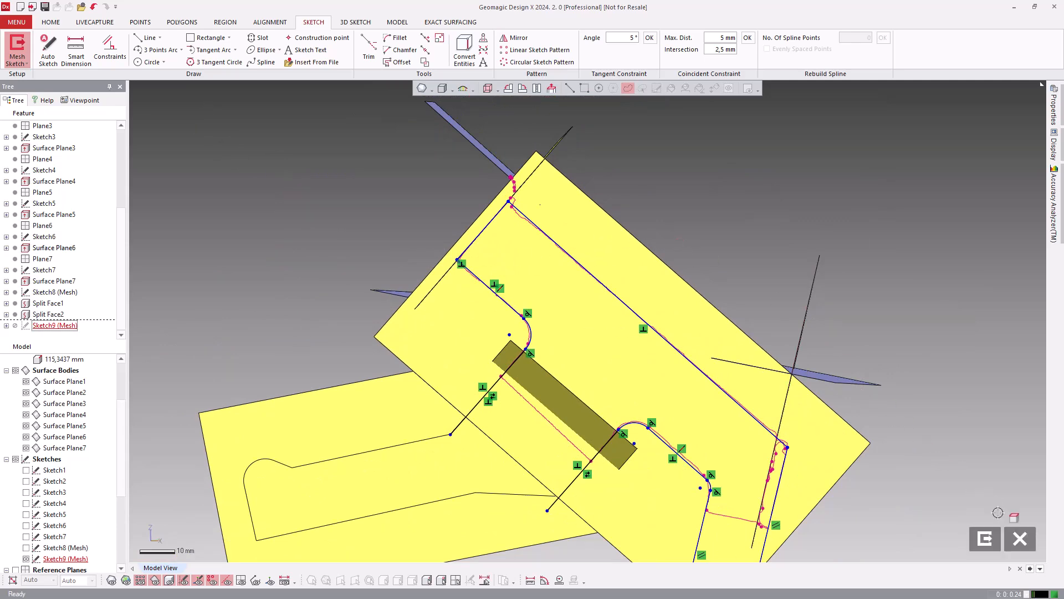
pyautogui.click(986, 539)
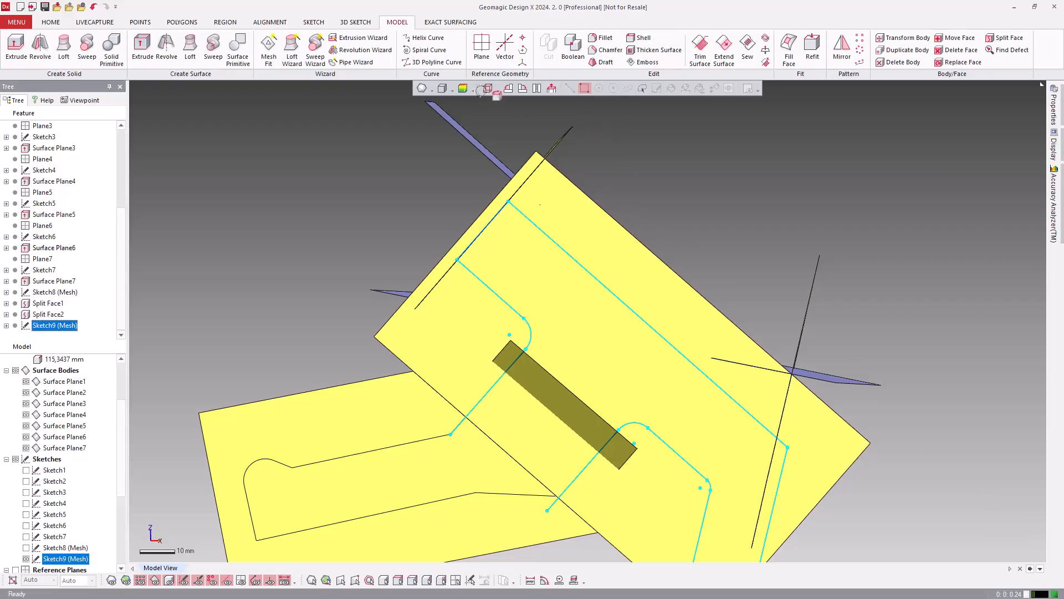
# Step: Split the plate's plane surface with the outline's outer sketch chain, using bidirectional projection
pyautogui.click(992, 37)
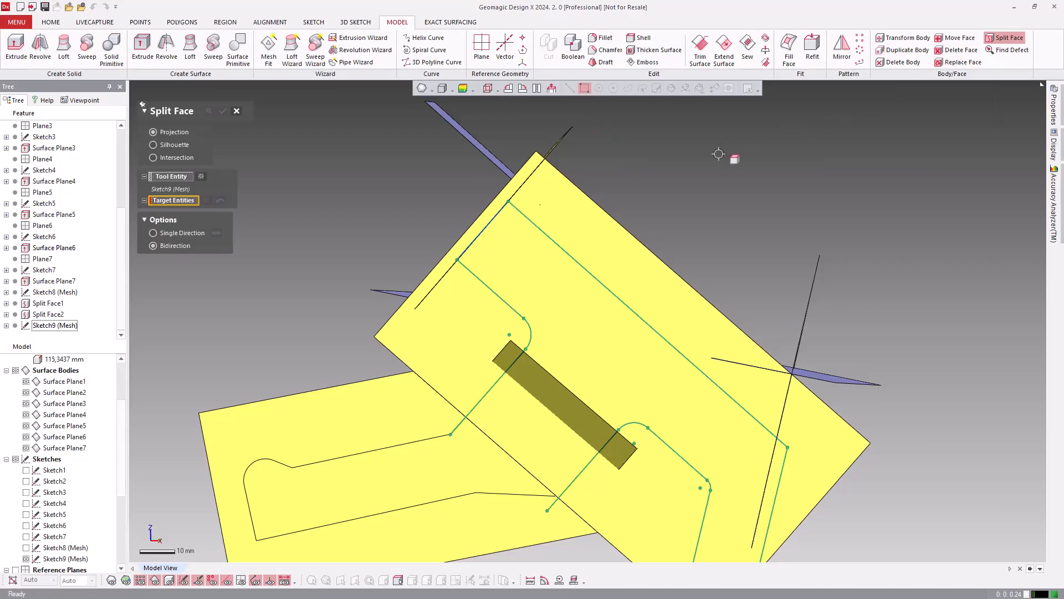
pyautogui.click(203, 176)
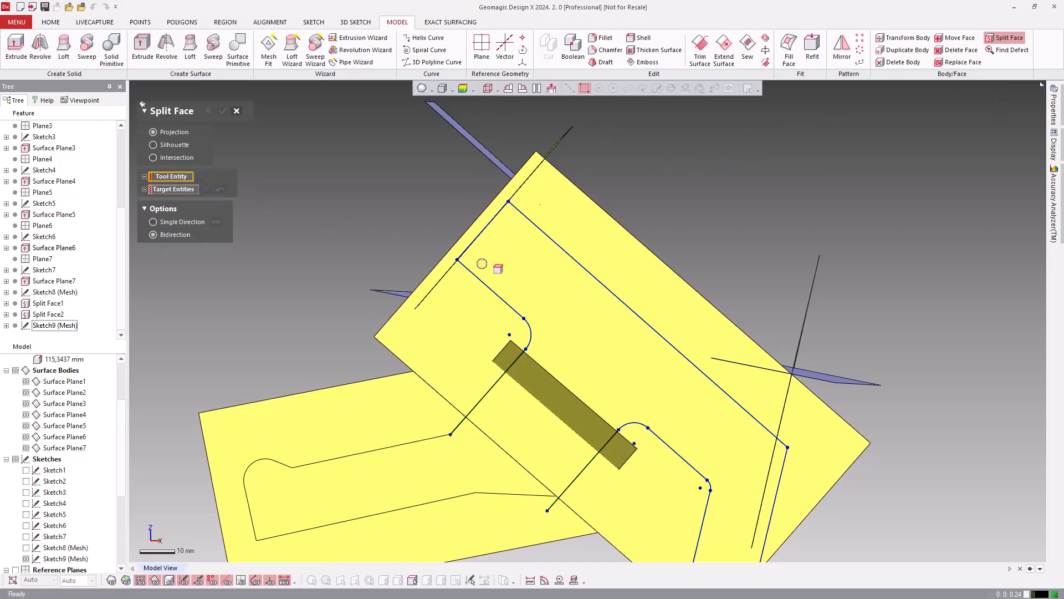
pyautogui.click(549, 257)
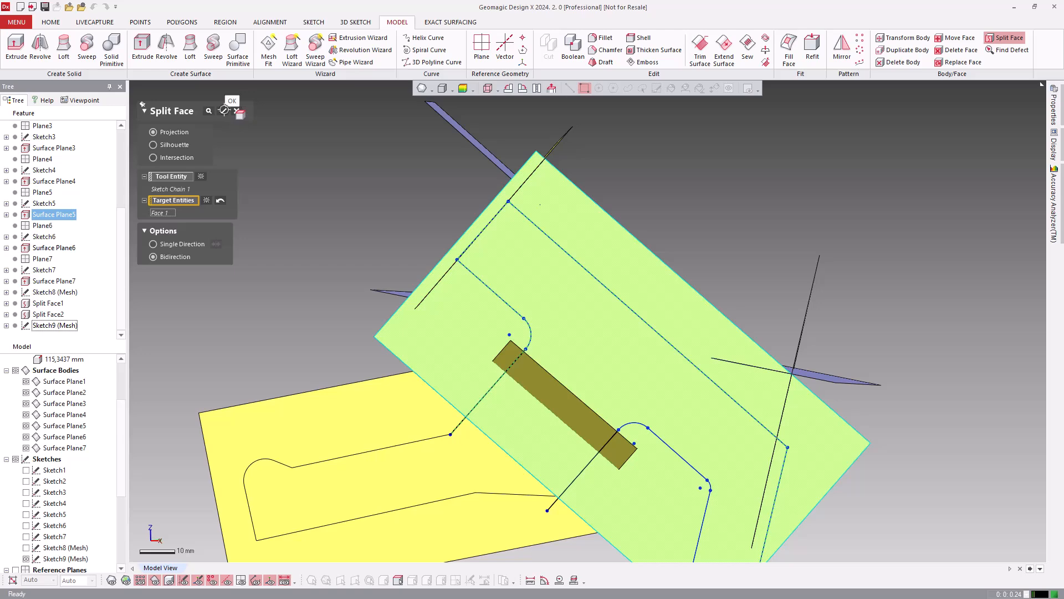
pyautogui.click(224, 110)
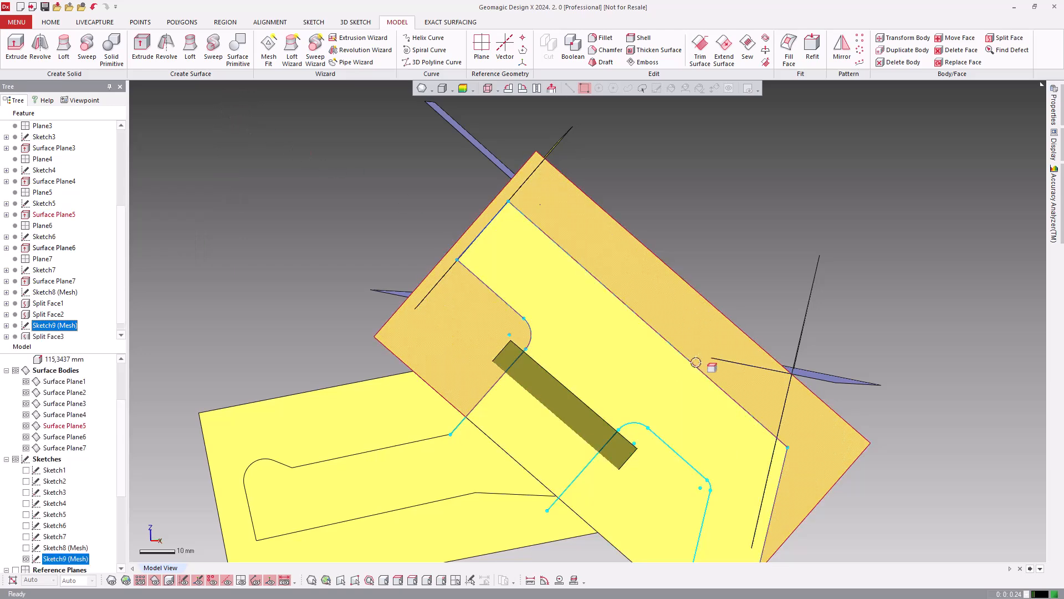
# Step: Split the plate's plane surface with the second sketch chain, which runs from the arm to the short parallel line
pyautogui.moveTo(669, 376); pyautogui.dragTo(637, 209, button='middle')
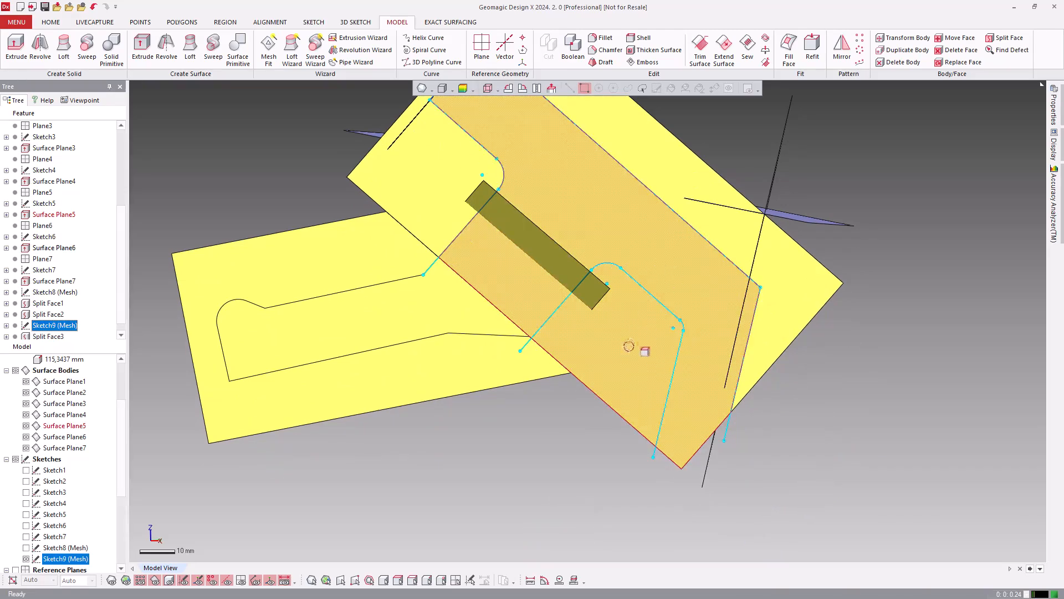
pyautogui.moveTo(631, 356); pyautogui.dragTo(651, 297, button='right')
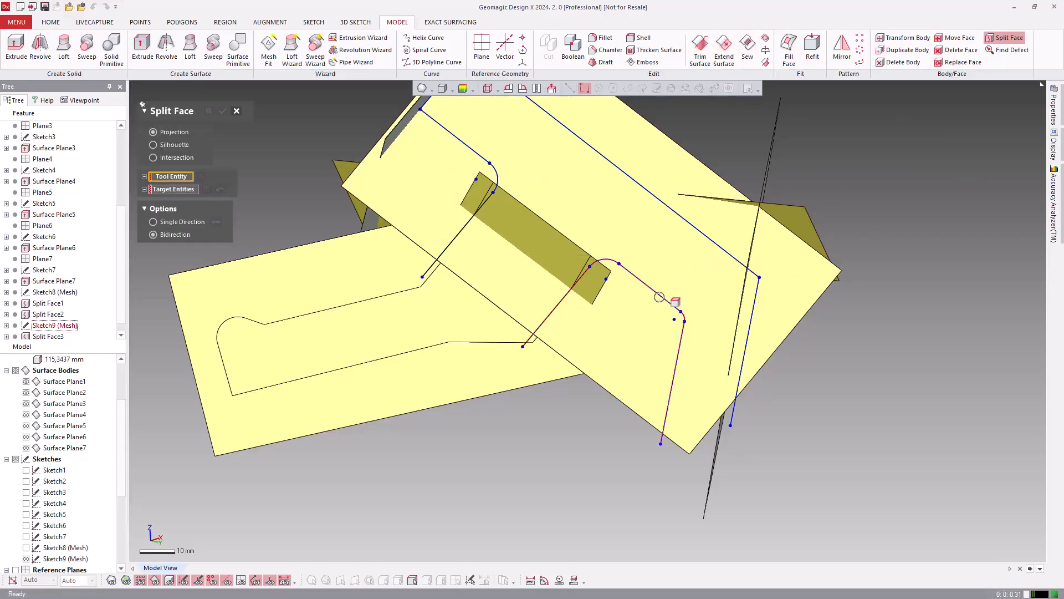
pyautogui.click(606, 244)
pyautogui.click(222, 111)
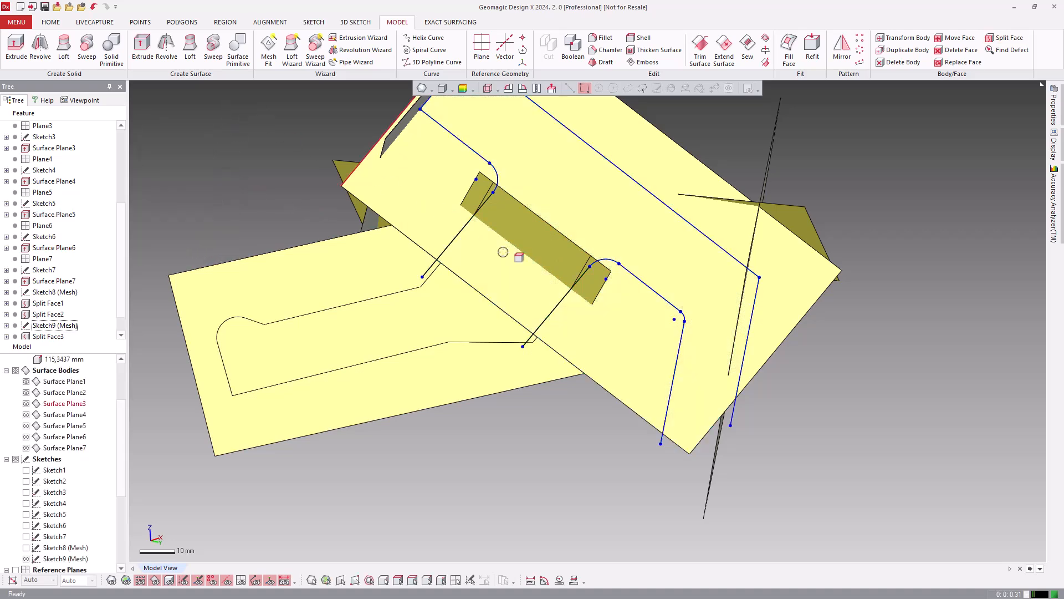
# Step: Delete the five leftover faces outside the outlines on the arm, plate and connecting bend surfaces, without healing or filling
pyautogui.moveTo(506, 245); pyautogui.dragTo(721, 250, button='right')
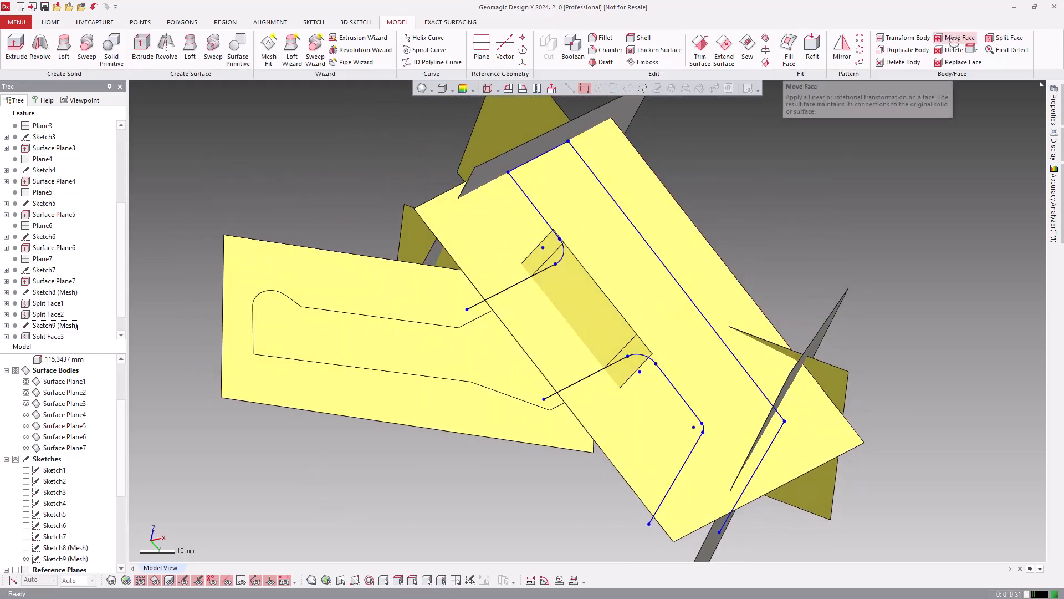
pyautogui.click(324, 286)
pyautogui.click(486, 239)
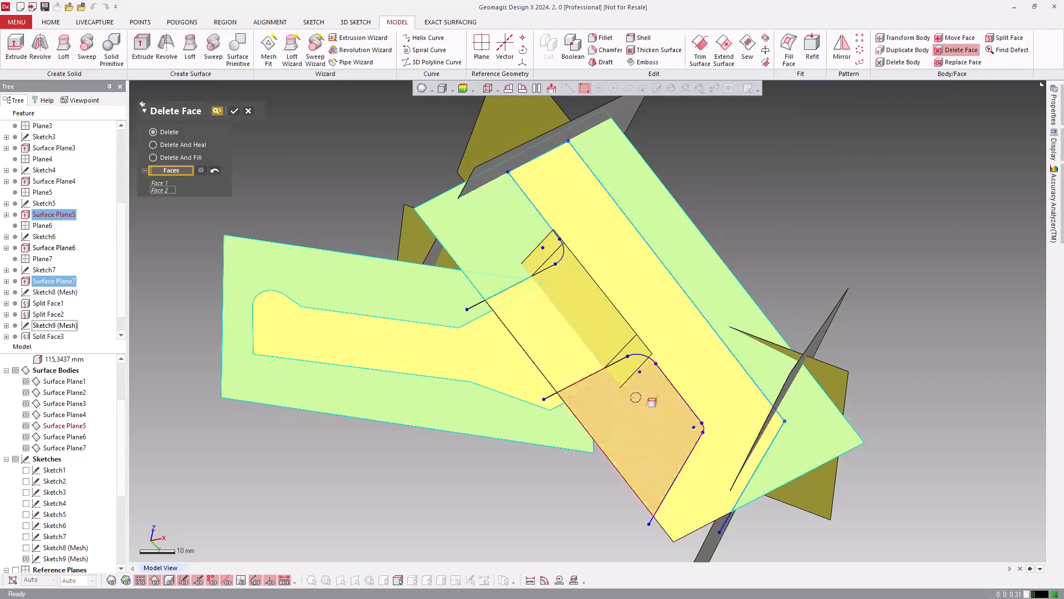
pyautogui.click(624, 363)
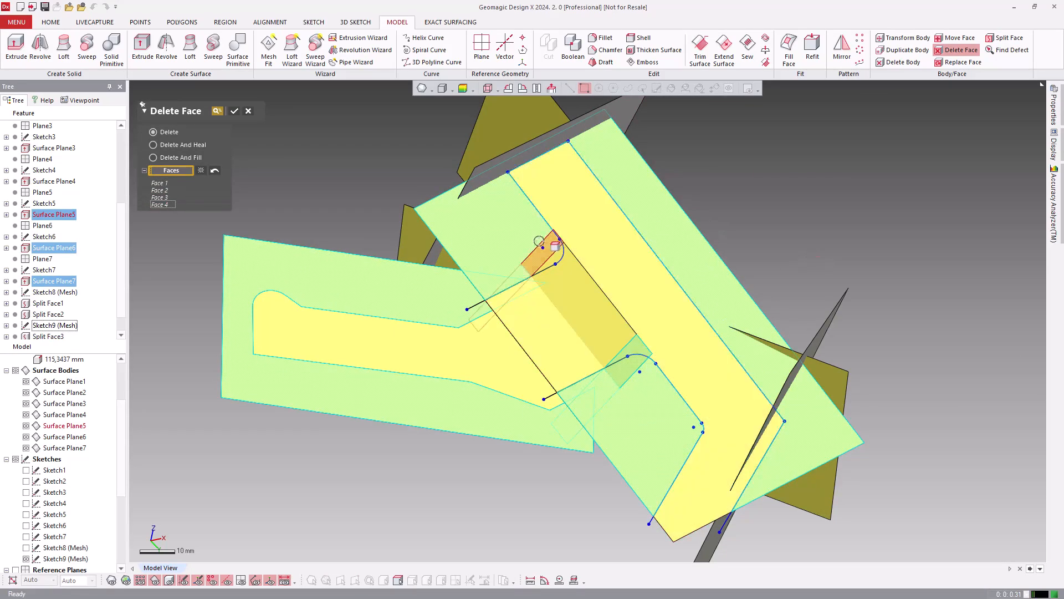
pyautogui.moveTo(675, 205); pyautogui.dragTo(220, 259, button='right')
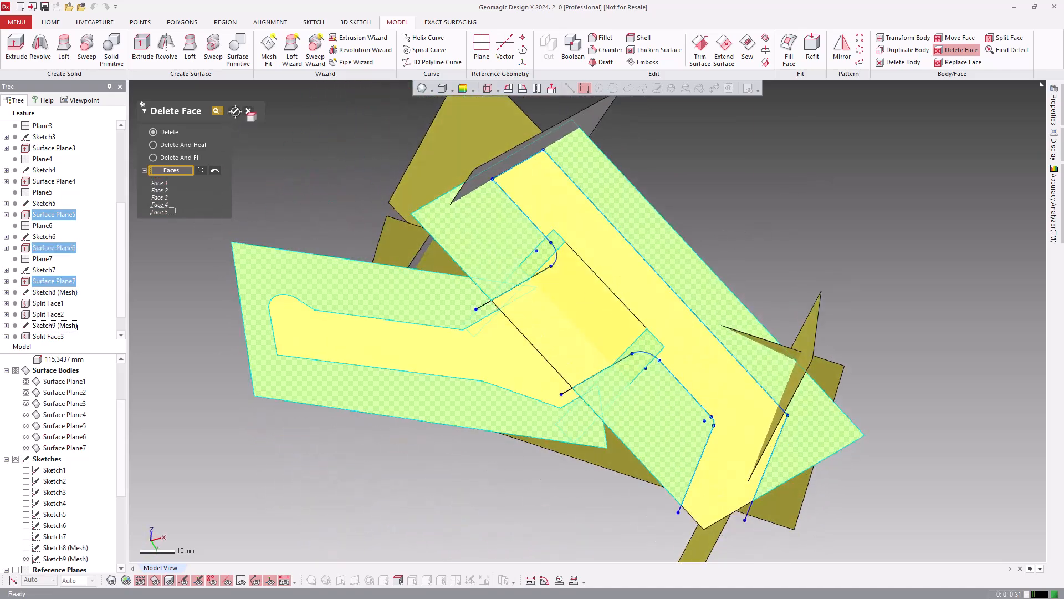
pyautogui.click(218, 110)
# Step: Start a planar mesh sketch using the large plate with the holes (Surface Plane3) as base plane
pyautogui.moveTo(584, 363)
pyautogui.mouseDown(button='right')
pyautogui.moveTo(665, 236)
pyautogui.moveTo(676, 314)
pyautogui.moveTo(534, 435)
pyautogui.moveTo(789, 191)
pyautogui.moveTo(771, 211)
pyautogui.moveTo(762, 16)
pyautogui.mouseUp(button='right')
pyautogui.moveTo(753, 102)
pyautogui.mouseDown(button='right')
pyautogui.moveTo(704, 247)
pyautogui.moveTo(707, 178)
pyautogui.moveTo(682, 297)
pyautogui.moveTo(940, 281)
pyautogui.moveTo(523, 376)
pyautogui.moveTo(774, 438)
pyautogui.moveTo(803, 218)
pyautogui.moveTo(593, 398)
pyautogui.moveTo(880, 369)
pyautogui.moveTo(510, 202)
pyautogui.moveTo(613, 373)
pyautogui.moveTo(710, 276)
pyautogui.moveTo(640, 221)
pyautogui.mouseUp(button='right')
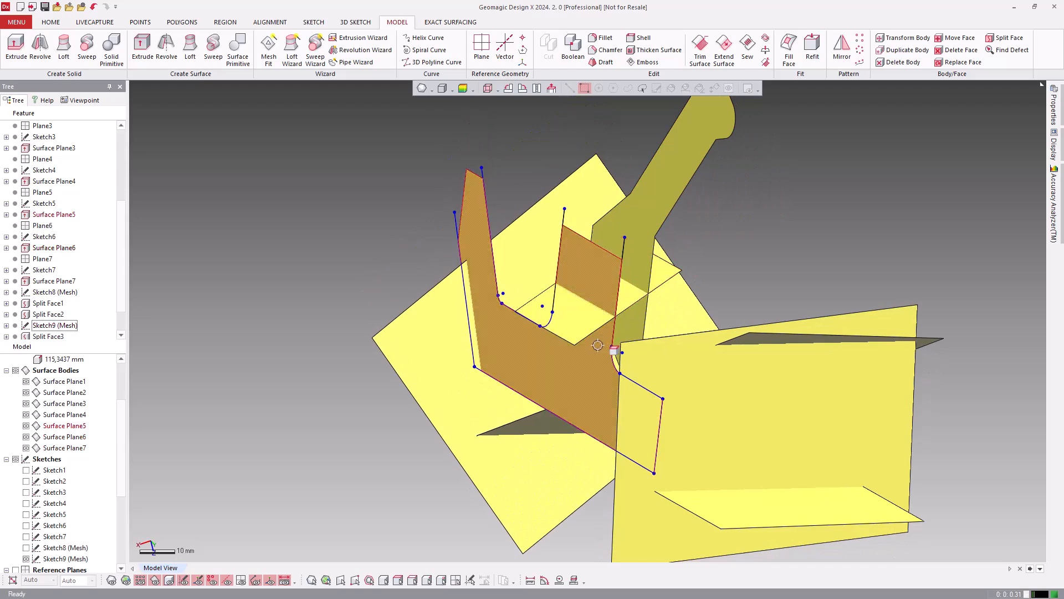
pyautogui.moveTo(597, 346)
pyautogui.mouseDown(button='right')
pyautogui.moveTo(710, 396)
pyautogui.moveTo(909, 361)
pyautogui.moveTo(520, 362)
pyautogui.mouseUp(button='right')
pyautogui.moveTo(655, 323)
pyautogui.mouseDown(button='right')
pyautogui.moveTo(743, 378)
pyautogui.moveTo(661, 339)
pyautogui.moveTo(866, 263)
pyautogui.moveTo(864, 322)
pyautogui.moveTo(836, 360)
pyautogui.moveTo(670, 361)
pyautogui.moveTo(605, 317)
pyautogui.moveTo(454, 300)
pyautogui.moveTo(599, 291)
pyautogui.moveTo(601, 265)
pyautogui.moveTo(624, 251)
pyautogui.moveTo(616, 254)
pyautogui.moveTo(680, 351)
pyautogui.moveTo(674, 288)
pyautogui.mouseUp(button='right')
pyautogui.hotkey('ctrl', '1')
pyautogui.scroll(-3, 615, 254)
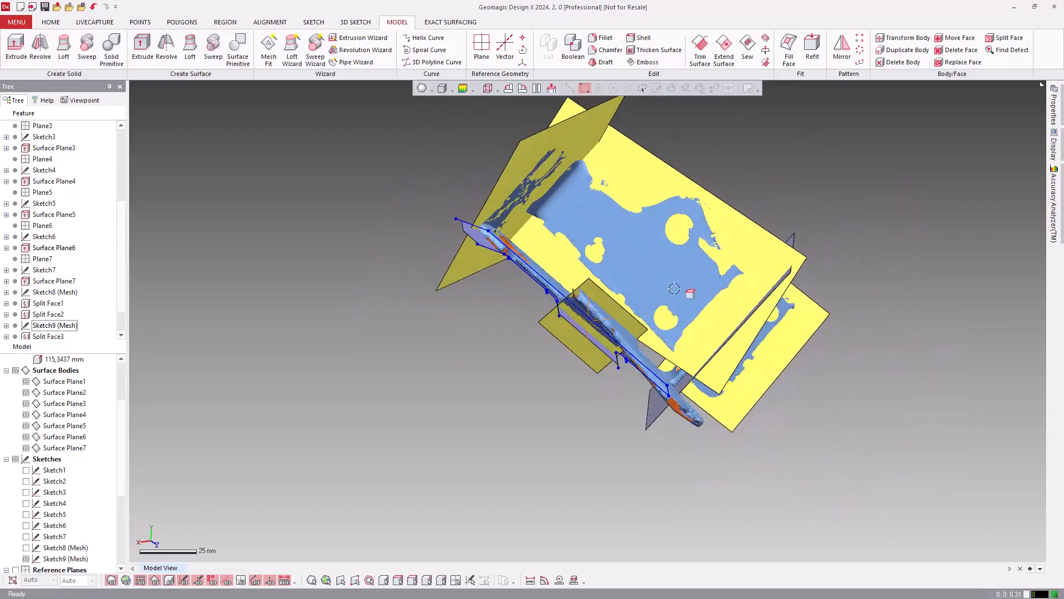
pyautogui.keyDown('ctrl'); pyautogui.moveTo(630, 199); pyautogui.dragTo(679, 261, button='right'); pyautogui.keyUp('ctrl')
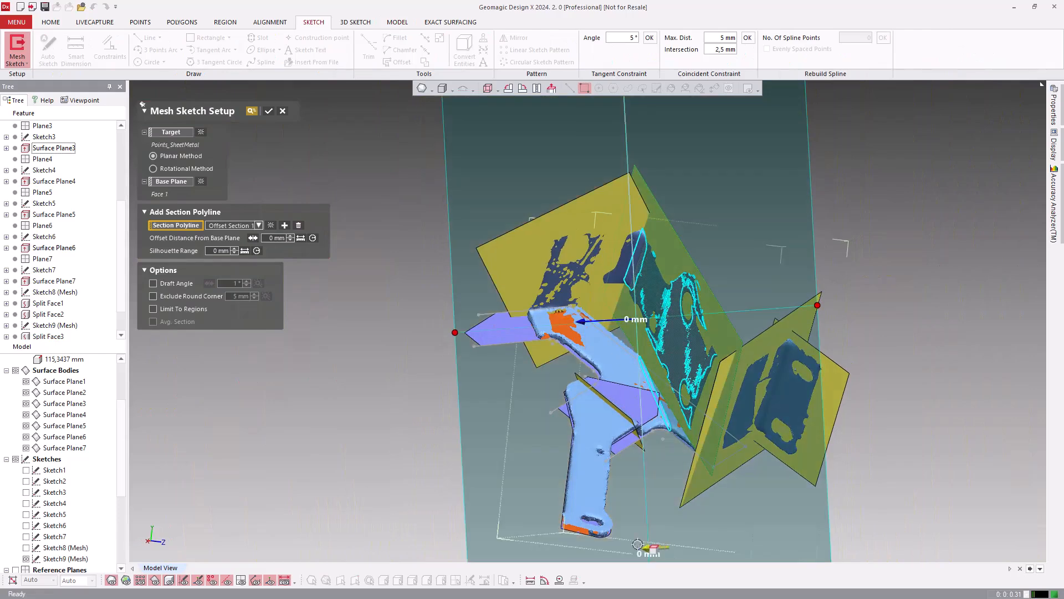
# Step: Set the mesh section's silhouette range to 15 mm at zero offset and accept the mesh sketch setup
pyautogui.moveTo(638, 543); pyautogui.dragTo(634, 543)
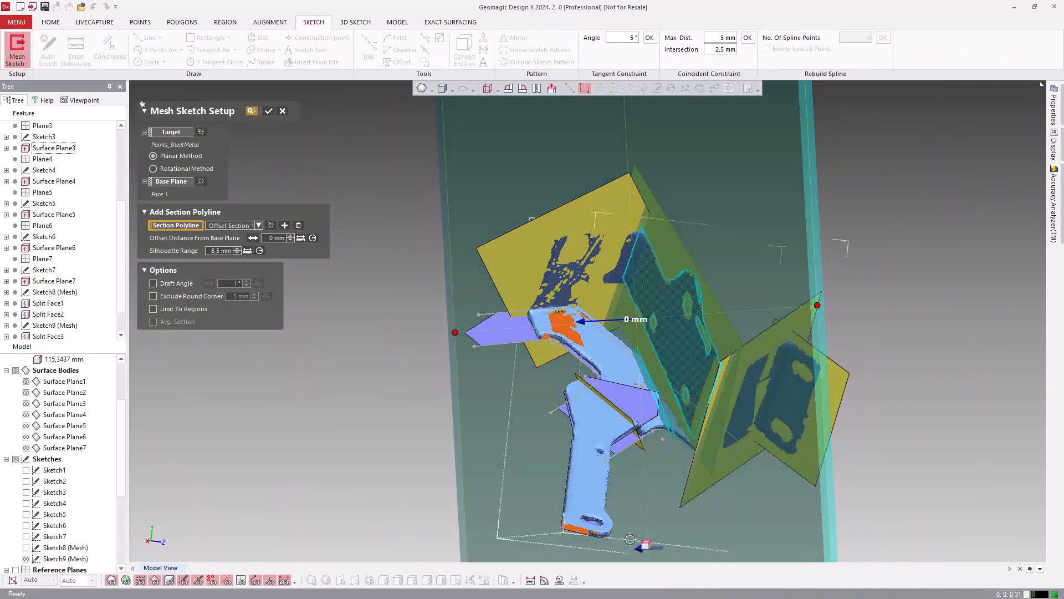
pyautogui.hotkey('ctrl', '4')
pyautogui.moveTo(660, 484); pyautogui.dragTo(698, 389, button='right')
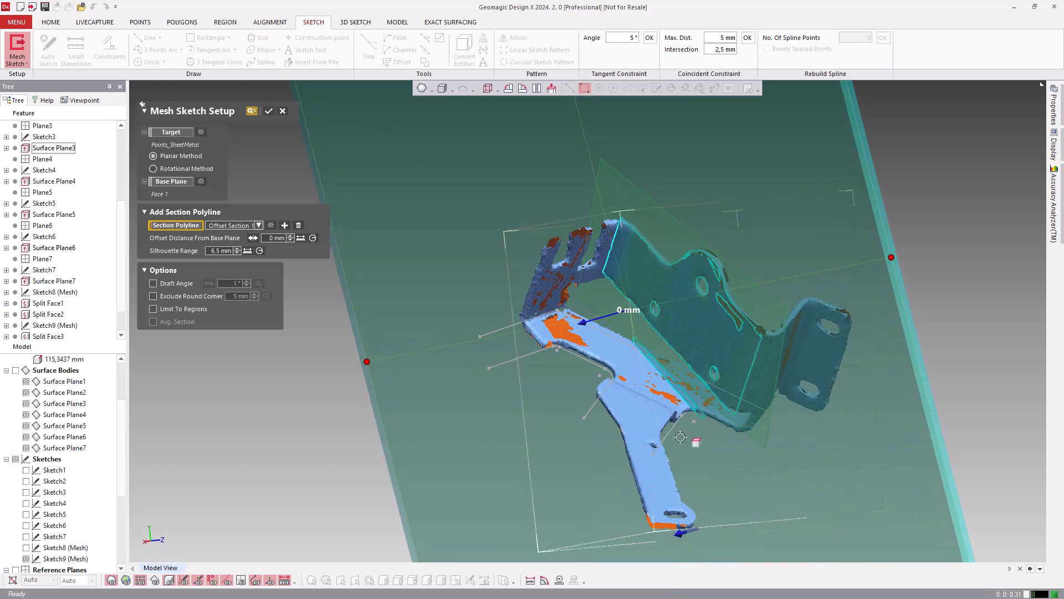
pyautogui.moveTo(675, 532); pyautogui.dragTo(661, 531)
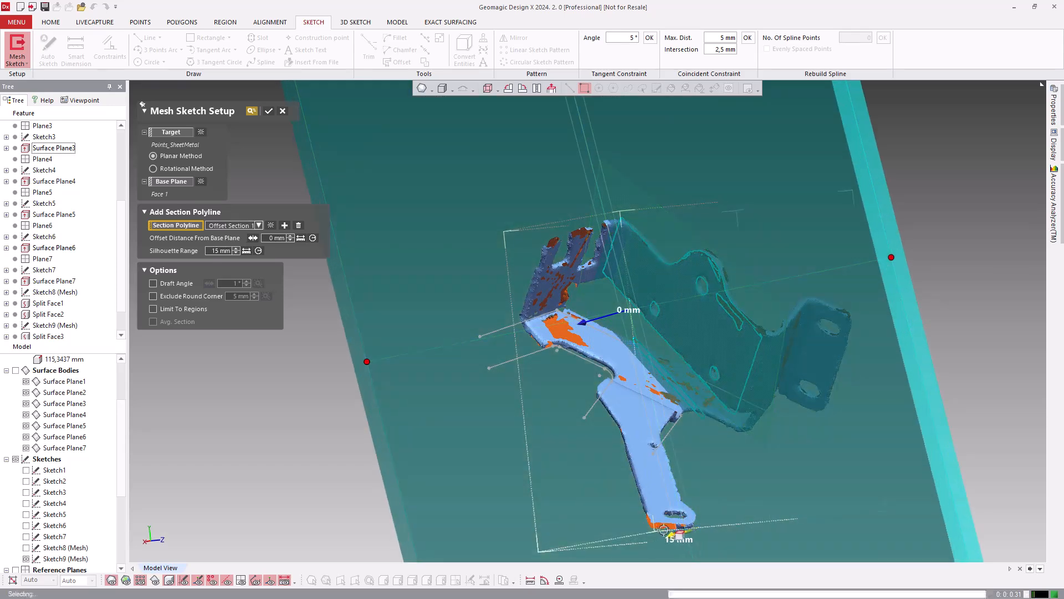
pyautogui.moveTo(765, 394); pyautogui.dragTo(576, 368, button='right')
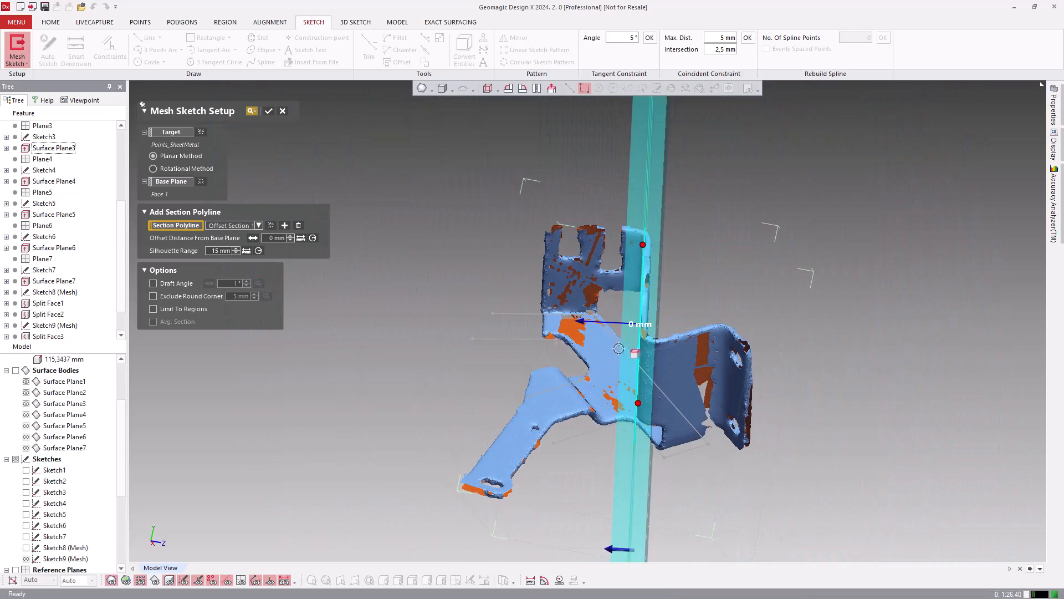
pyautogui.press('Return')
# Step: Make the plate's end line perpendicular to the long edge line and the two short edge lines parallel to it
pyautogui.hotkey('ctrl', '1')
pyautogui.scroll(-1, 670, 290)
pyautogui.press('r')
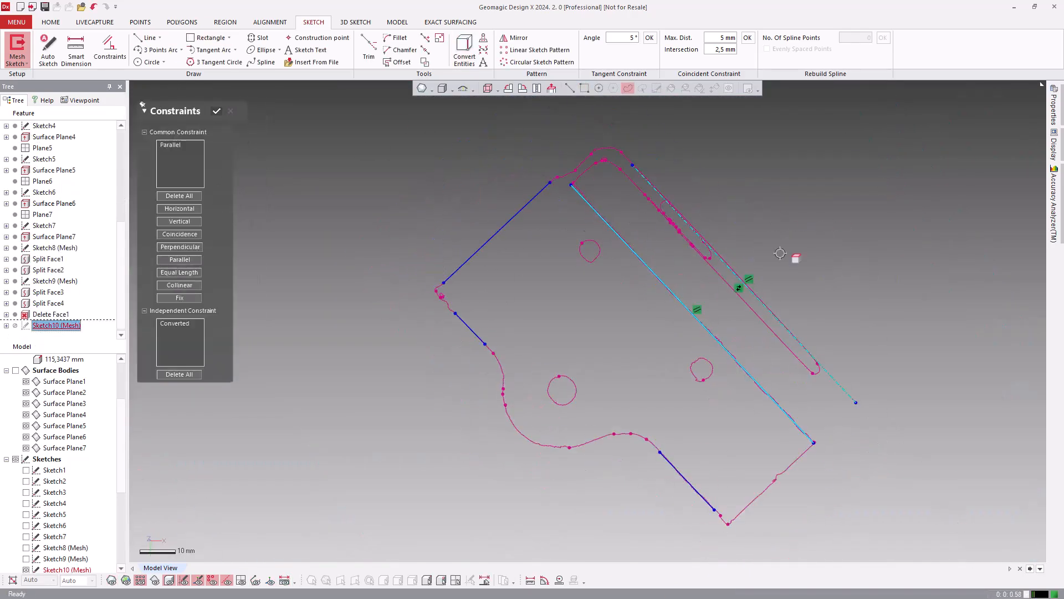
pyautogui.doubleClick(591, 207)
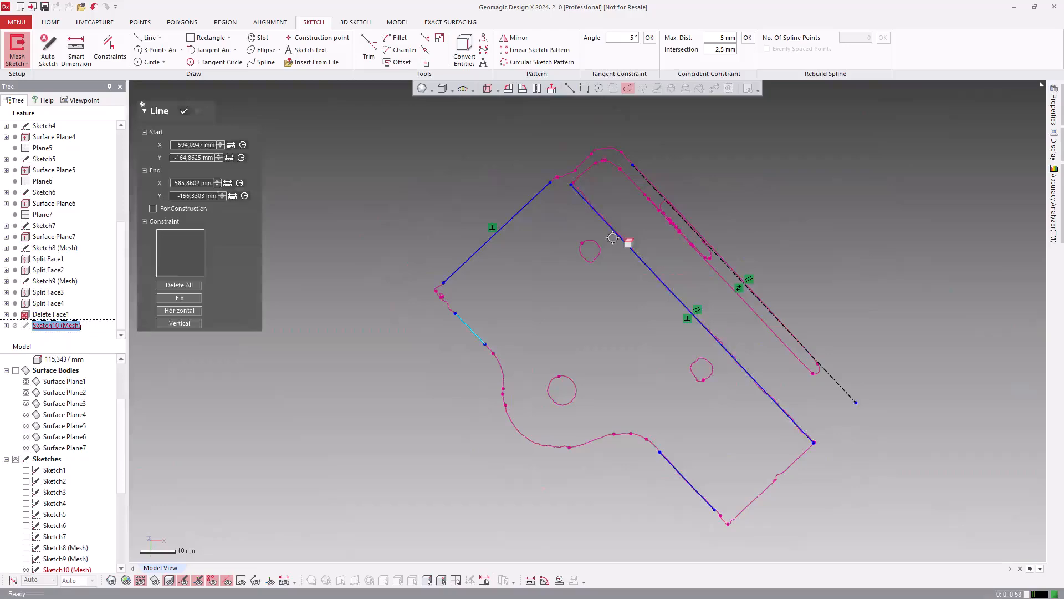
pyautogui.click(110, 50)
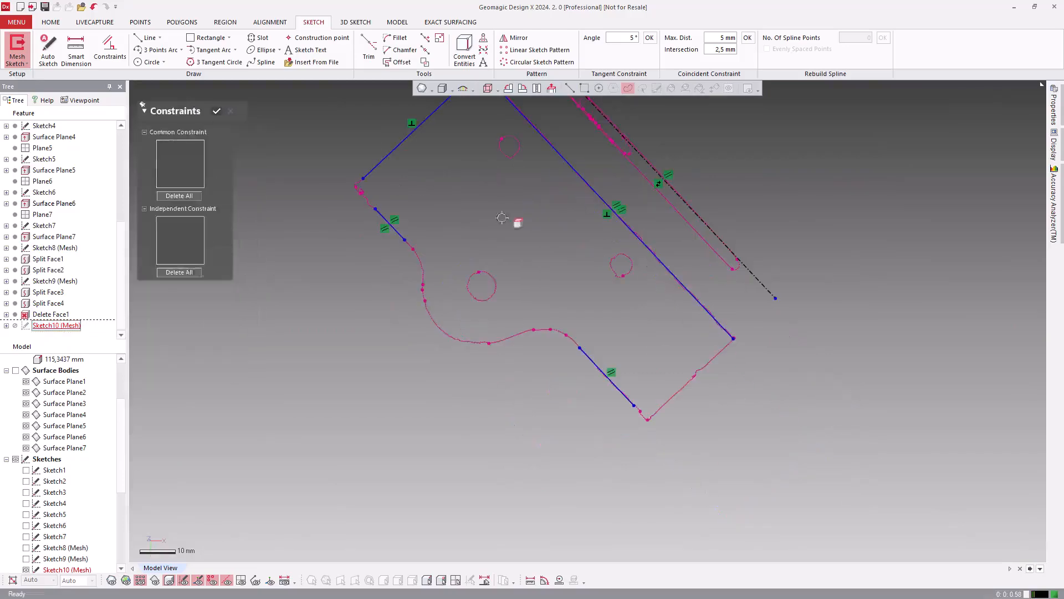
# Step: Fit a line to the plate's other end and make it perpendicular to the long edge line
pyautogui.click(148, 37)
pyautogui.click(667, 399)
pyautogui.click(718, 350)
pyautogui.click(197, 251)
# Step: Fit an arc to the plate edge's large curved recess and a short straight line at each end of it
pyautogui.click(148, 38)
pyautogui.click(211, 49)
pyautogui.click(614, 415)
pyautogui.click(503, 358)
pyautogui.scroll(2, 505, 327)
pyautogui.click(149, 37)
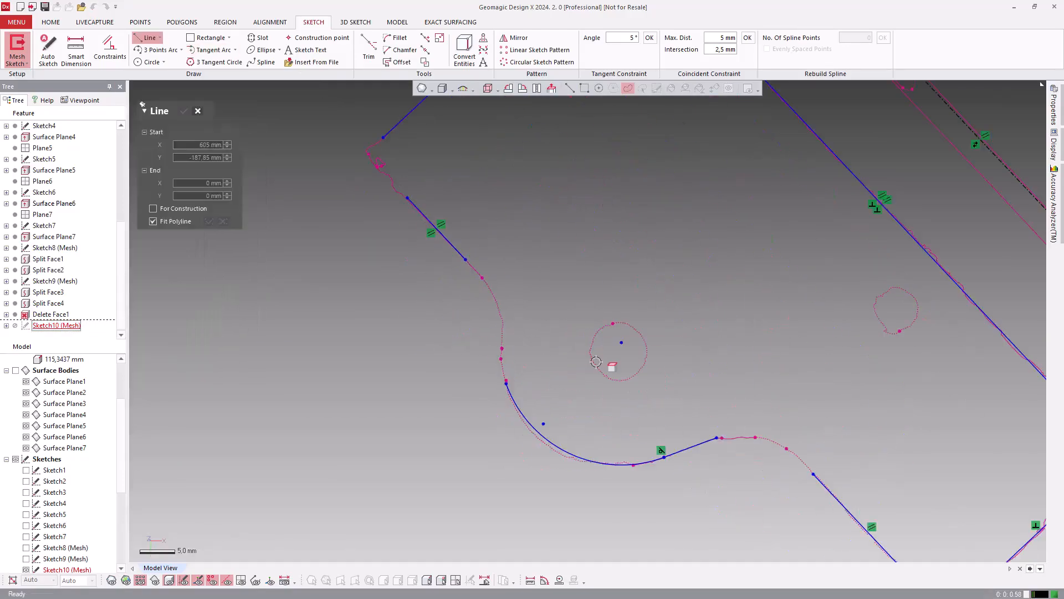
pyautogui.scroll(2, 610, 368)
pyautogui.click(399, 37)
pyautogui.click(624, 340)
pyautogui.click(815, 390)
pyautogui.press('Escape')
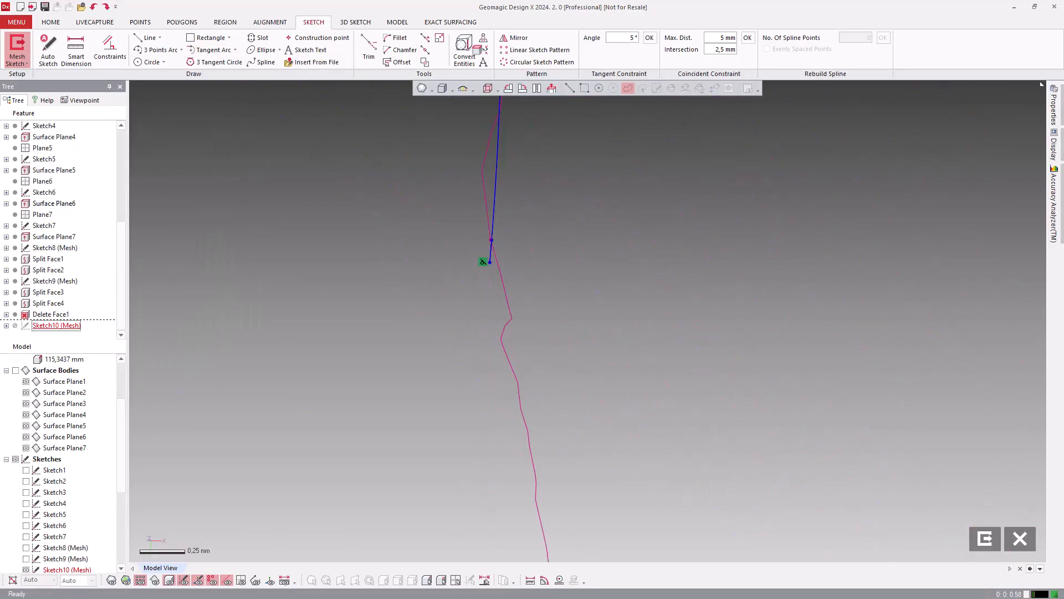
# Step: Stretch the short edge line and the small connecting line towards each other and bridge the gap with a tangent arc
pyautogui.scroll(-10, 589, 458)
pyautogui.moveTo(581, 426); pyautogui.dragTo(587, 361)
pyautogui.moveTo(478, 190); pyautogui.dragTo(559, 293)
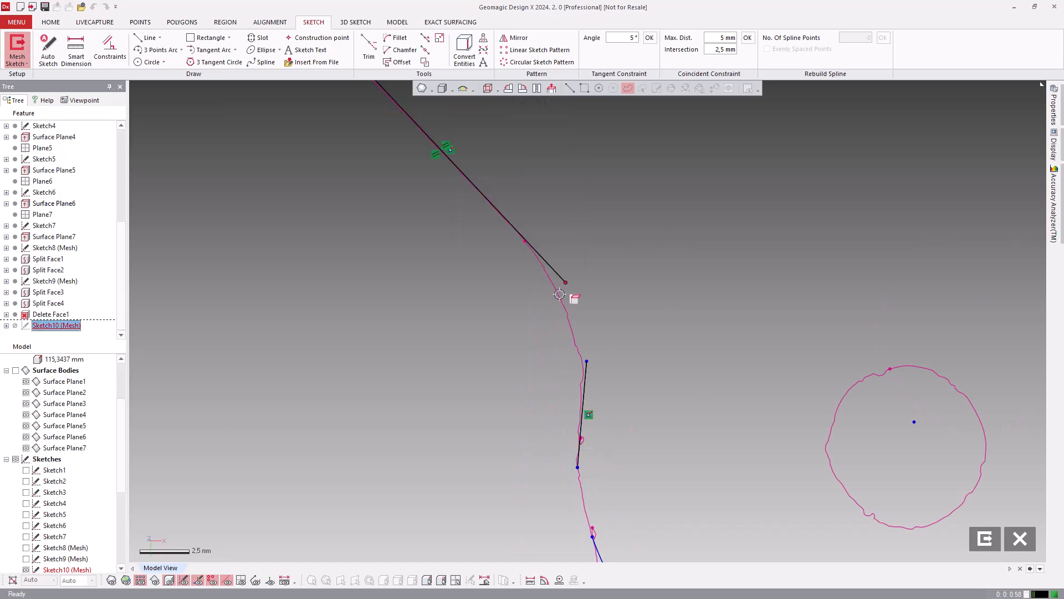
pyautogui.scroll(-5, 566, 293)
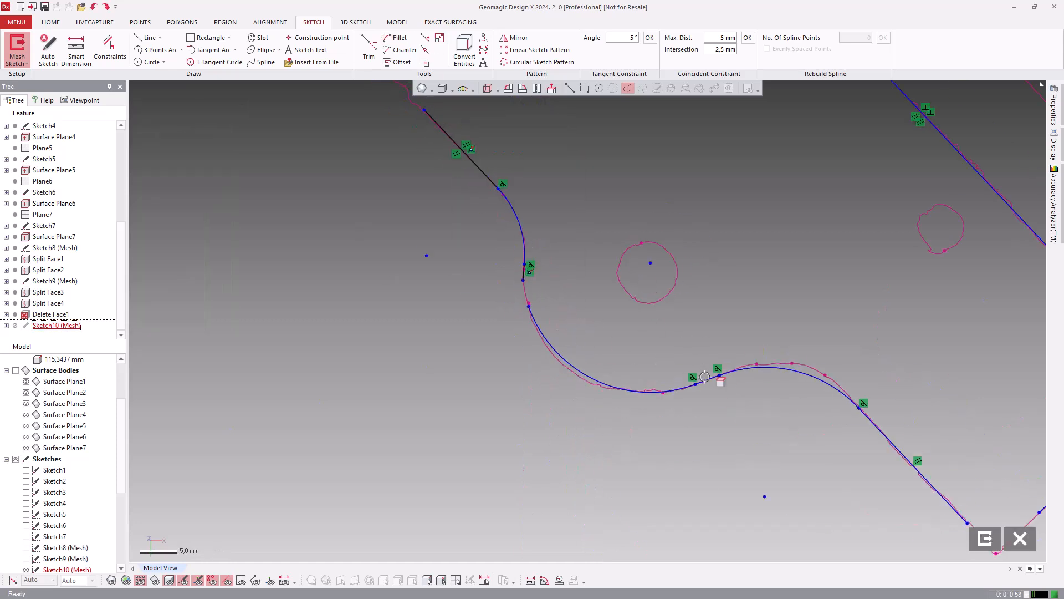
# Step: Fix the short line between the two curves and make the large recess arc tangent to its neighbouring lines
pyautogui.click(712, 379)
pyautogui.scroll(1, 586, 322)
pyautogui.doubleClick(510, 272)
# Step: Lengthen the small connecting line to reach the large recess arc and corner-trim the two together
pyautogui.click(368, 47)
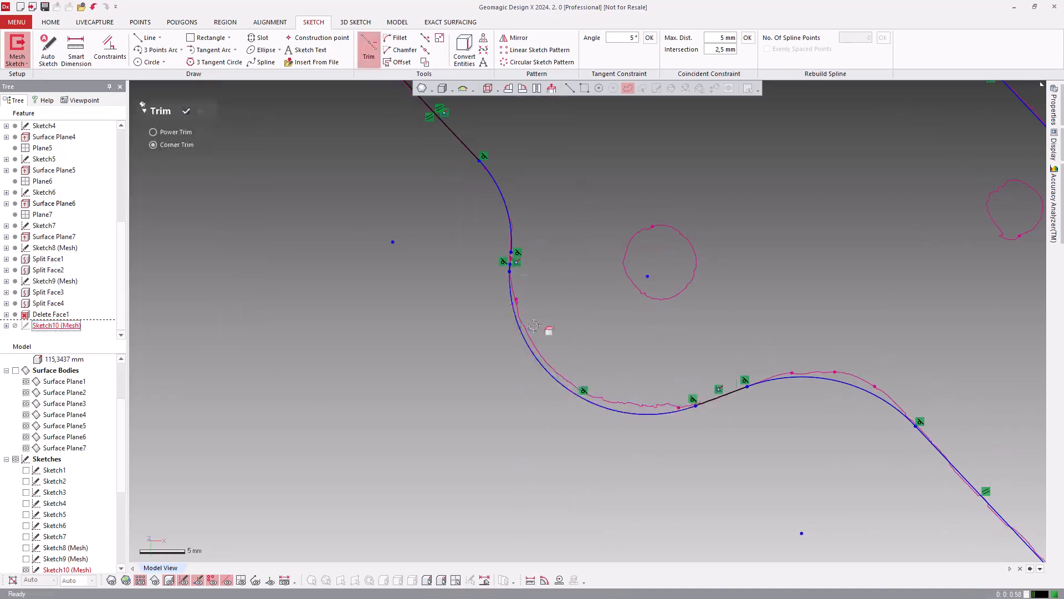
pyautogui.scroll(4, 589, 320)
pyautogui.doubleClick(425, 183)
pyautogui.click(368, 47)
pyautogui.click(368, 47)
pyautogui.moveTo(421, 215); pyautogui.dragTo(428, 284)
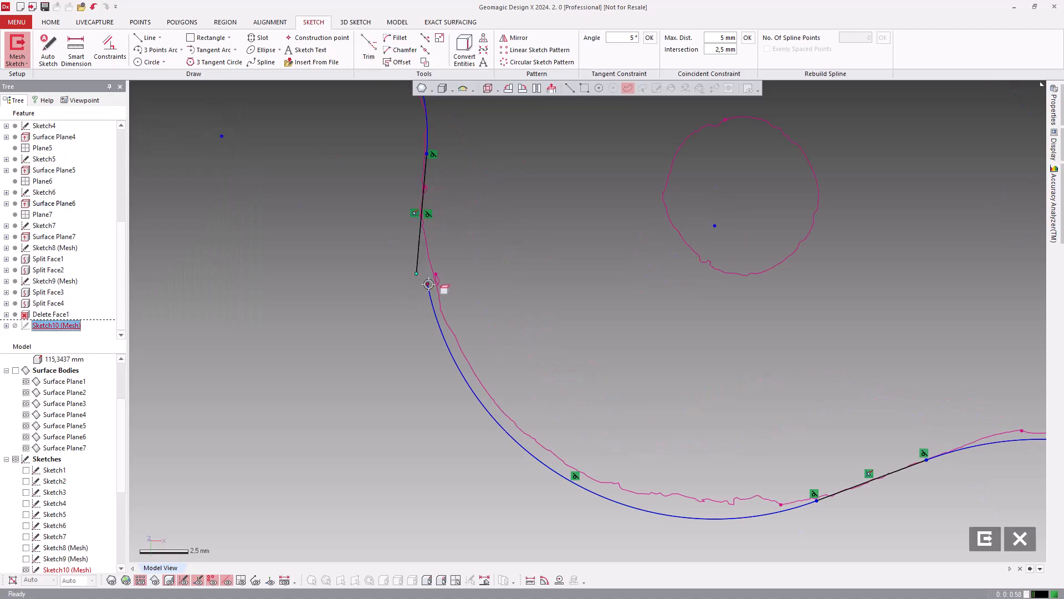
pyautogui.scroll(-4, 443, 289)
pyautogui.doubleClick(494, 266)
pyautogui.click(369, 47)
pyautogui.click(498, 336)
pyautogui.press('Escape')
# Step: Extend the outline's edge lines past the plate's ends, compare them with the mesh and finish the sketch
pyautogui.scroll(-4, 772, 292)
pyautogui.press('space')
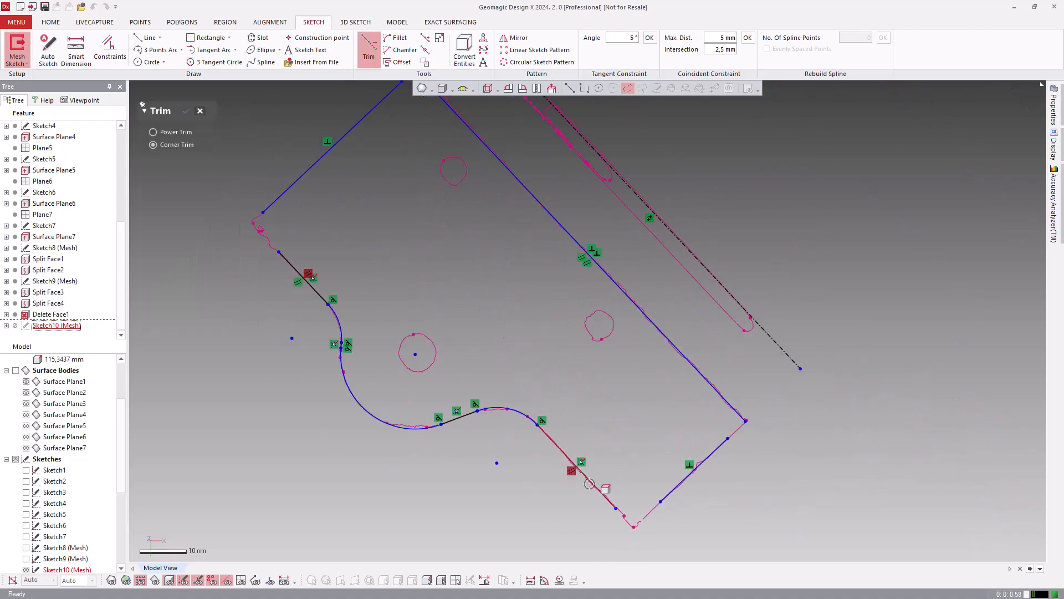
pyautogui.keyDown('ctrl'); pyautogui.moveTo(416, 249); pyautogui.dragTo(416, 356, button='right'); pyautogui.keyUp('ctrl')
pyautogui.click(201, 111)
pyautogui.hotkey('ctrl', '1')
pyautogui.moveTo(388, 183); pyautogui.dragTo(604, 254, button='right')
pyautogui.scroll(-3, 603, 254)
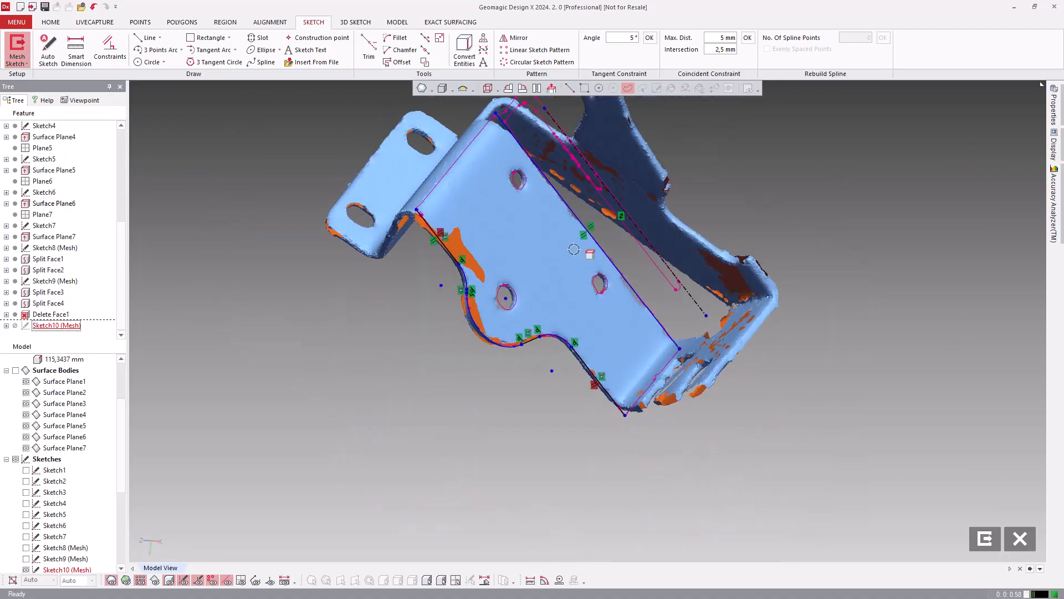
pyautogui.click(439, 37)
pyautogui.moveTo(625, 414); pyautogui.dragTo(653, 448)
pyautogui.press('Escape')
pyautogui.click(984, 538)
# Step: Split the large plate's face by bidirectional projection of the curved edge sketch chain
pyautogui.moveTo(678, 357)
pyautogui.mouseDown(button='right')
pyautogui.moveTo(397, 176)
pyautogui.moveTo(609, 311)
pyautogui.mouseUp(button='right')
pyautogui.click(1004, 37)
pyautogui.click(599, 244)
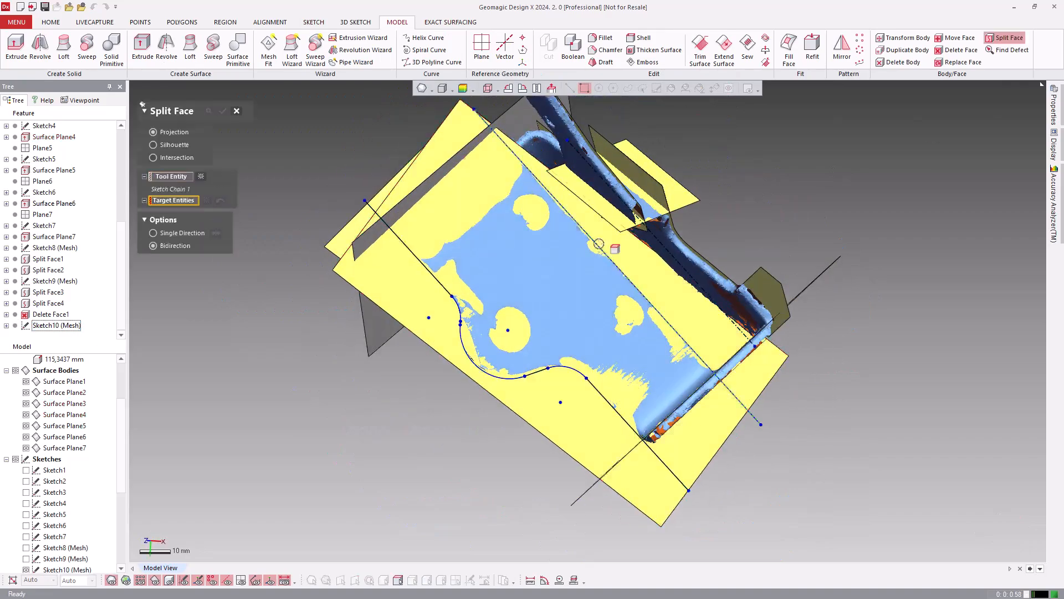
pyautogui.click(614, 266)
pyautogui.press('Return')
pyautogui.moveTo(615, 266); pyautogui.dragTo(685, 286, button='right')
# Step: Set up a planar mesh sketch on Surface Plane2 with 0 mm offset and 0 mm silhouette range
pyautogui.hotkey('ctrl', '4')
pyautogui.scroll(2, 533, 297)
pyautogui.hotkey('ctrl', '4')
pyautogui.scroll(-3, 533, 297)
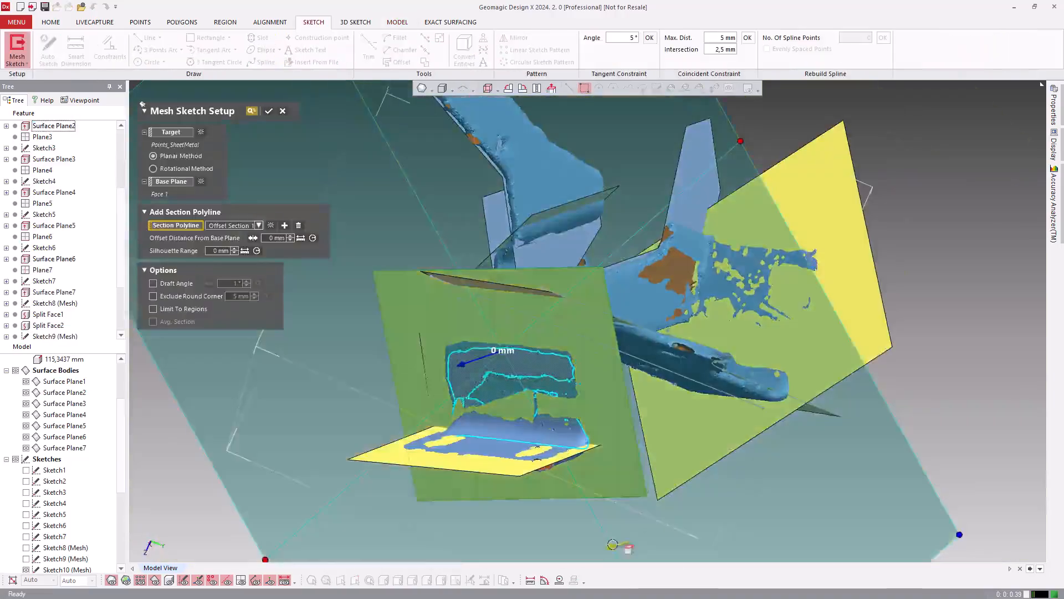
pyautogui.press('Return')
# Step: Convert the border lines of the adjoining sketches into the new mesh sketch
pyautogui.moveTo(560, 261)
pyautogui.mouseDown(button='right')
pyautogui.moveTo(781, 233)
pyautogui.moveTo(504, 327)
pyautogui.moveTo(740, 232)
pyautogui.moveTo(807, 265)
pyautogui.moveTo(715, 340)
pyautogui.mouseUp(button='right')
pyautogui.hotkey('ctrl', '4')
pyautogui.press('c')
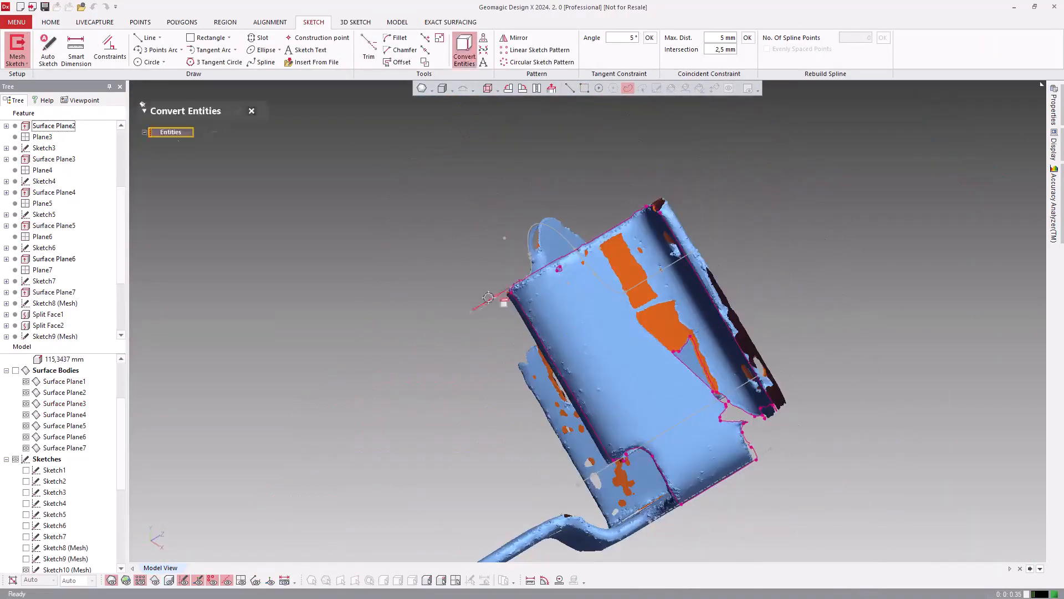
pyautogui.scroll(3, 790, 398)
# Step: Fit lines to the flange's long edge and to both sides of its protruding tab
pyautogui.hotkey('ctrl', '1')
pyautogui.press('l')
pyautogui.click(734, 351)
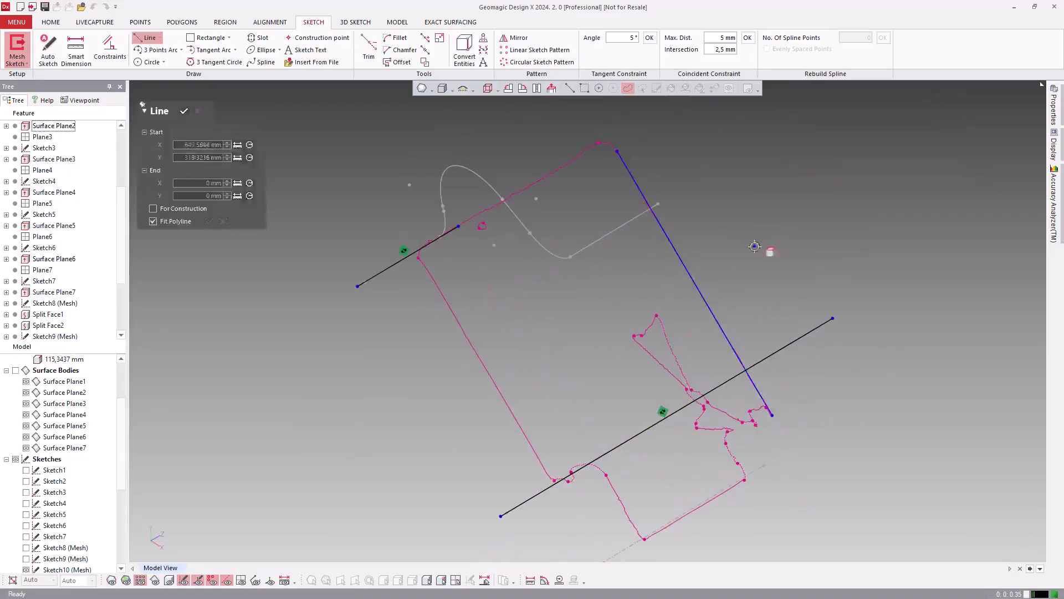
pyautogui.hotkey('ctrl', '1')
pyautogui.hotkey('ctrl', '1')
pyautogui.click(623, 374)
pyautogui.scroll(4, 662, 349)
pyautogui.click(823, 411)
# Step: Hide Sketch10 and constrain the tab's side lines perpendicular and parallel to their reference lines
pyautogui.click(26, 515)
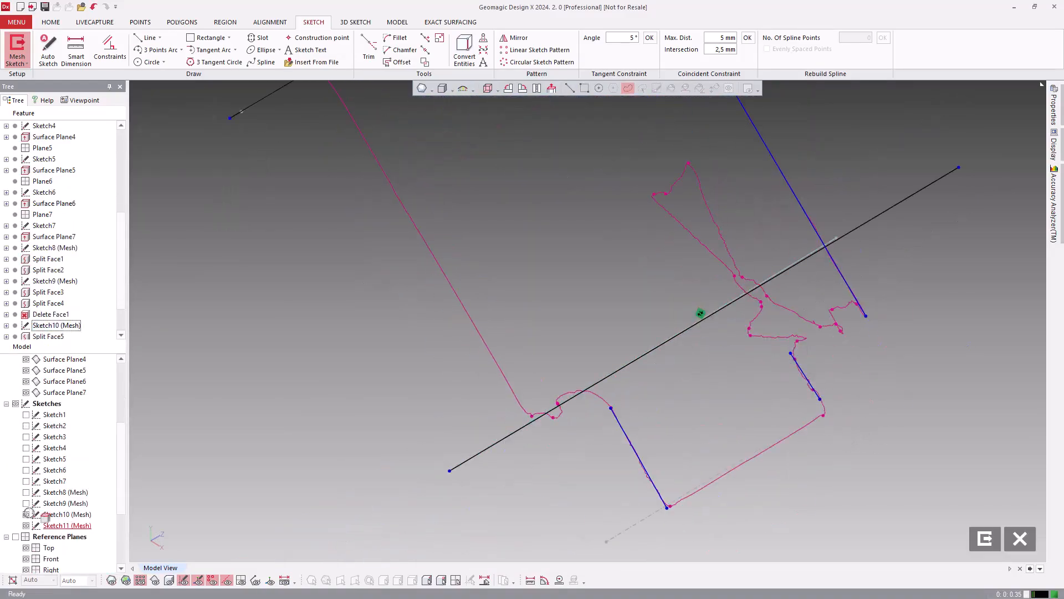
pyautogui.doubleClick(643, 456)
pyautogui.click(196, 249)
pyautogui.doubleClick(805, 375)
pyautogui.click(195, 259)
# Step: Fit another line where the flange meets the tab and constrain it parallel to the converted border line
pyautogui.hotkey('ctrl', '1')
pyautogui.moveTo(845, 309)
pyautogui.keyDown('ctrl'); pyautogui.mouseDown(button='right')
pyautogui.moveTo(771, 406)
pyautogui.moveTo(689, 460)
pyautogui.mouseUp(button='right'); pyautogui.keyUp('ctrl')
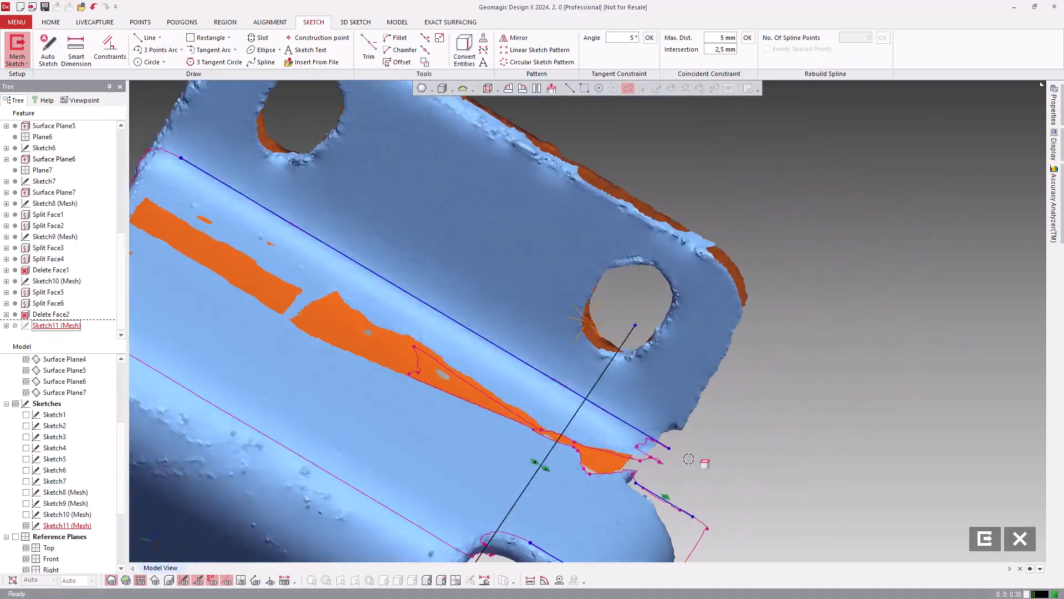
pyautogui.hotkey('ctrl', '1')
pyautogui.press('l')
pyautogui.click(750, 388)
pyautogui.click(672, 517)
pyautogui.doubleClick(704, 446)
pyautogui.click(195, 259)
# Step: Corner-trim the flange and tab lines and make the long edge line perpendicular to the converted border line
pyautogui.press('t')
pyautogui.click(522, 488)
pyautogui.click(450, 496)
pyautogui.scroll(-2, 802, 499)
pyautogui.rightClick(630, 435)
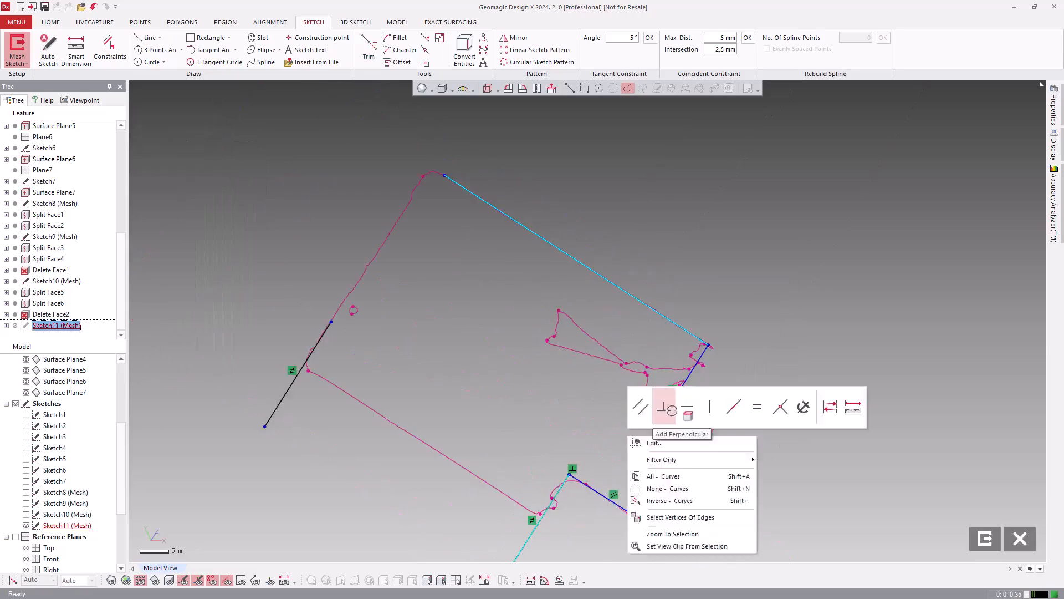
pyautogui.click(665, 408)
pyautogui.click(439, 37)
pyautogui.click(369, 50)
pyautogui.hotkey('ctrl', '4')
pyautogui.moveTo(738, 438)
pyautogui.mouseDown(button='right')
pyautogui.moveTo(641, 363)
pyautogui.moveTo(344, 198)
pyautogui.mouseUp(button='right')
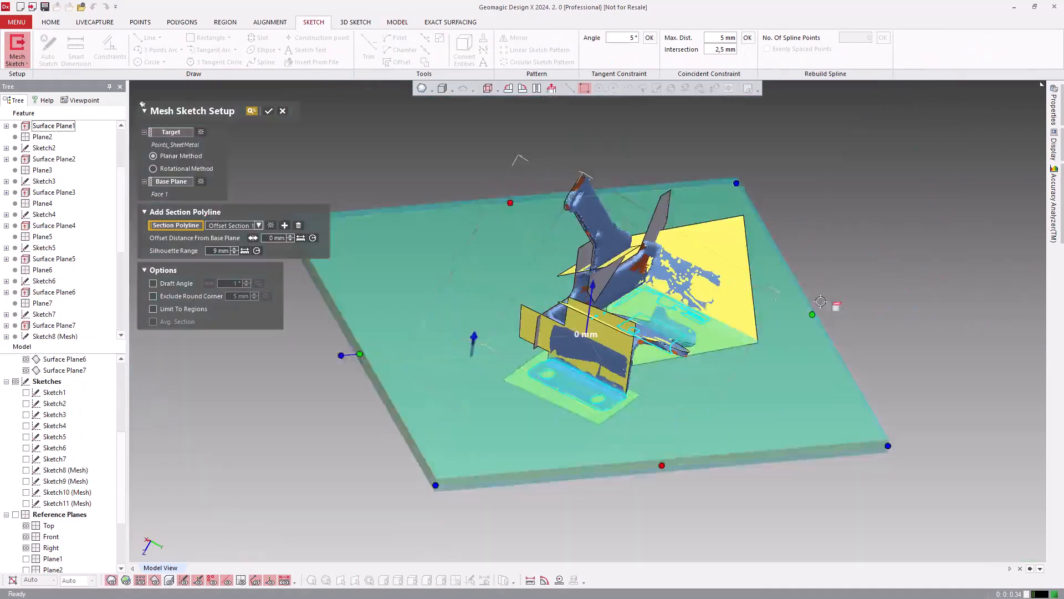
# Step: Show Sketch10 as a reference while outlining the flange with the two slotted holes
pyautogui.click(26, 491)
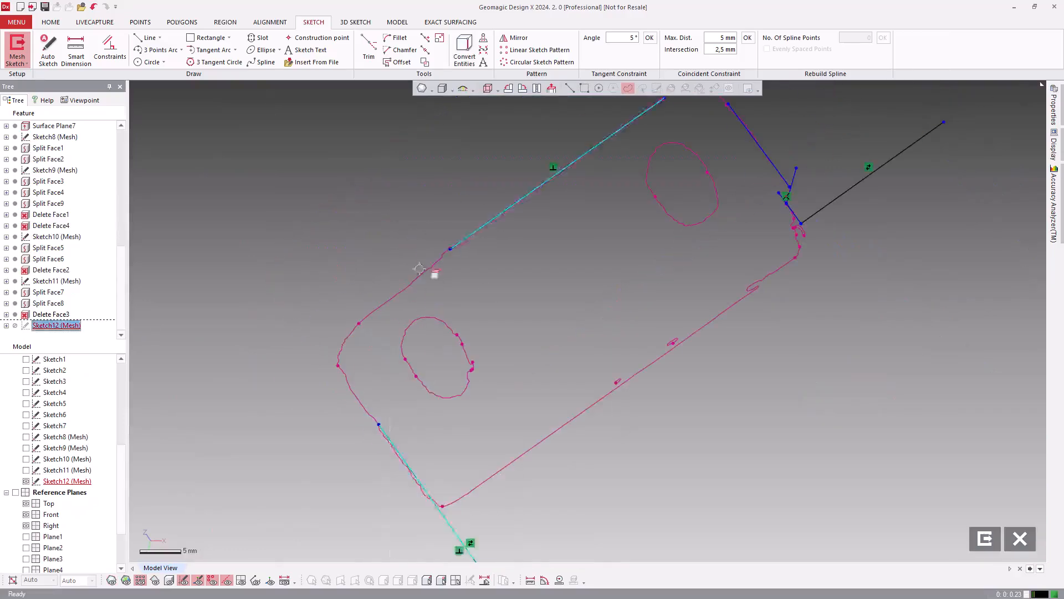
pyautogui.scroll(2, 736, 295)
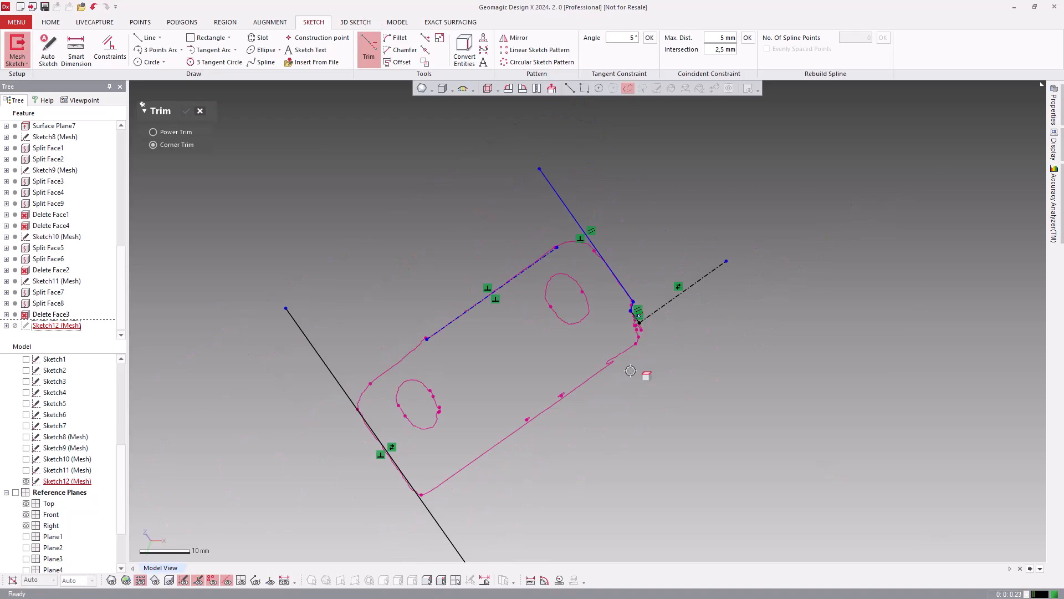
pyautogui.scroll(3, 638, 315)
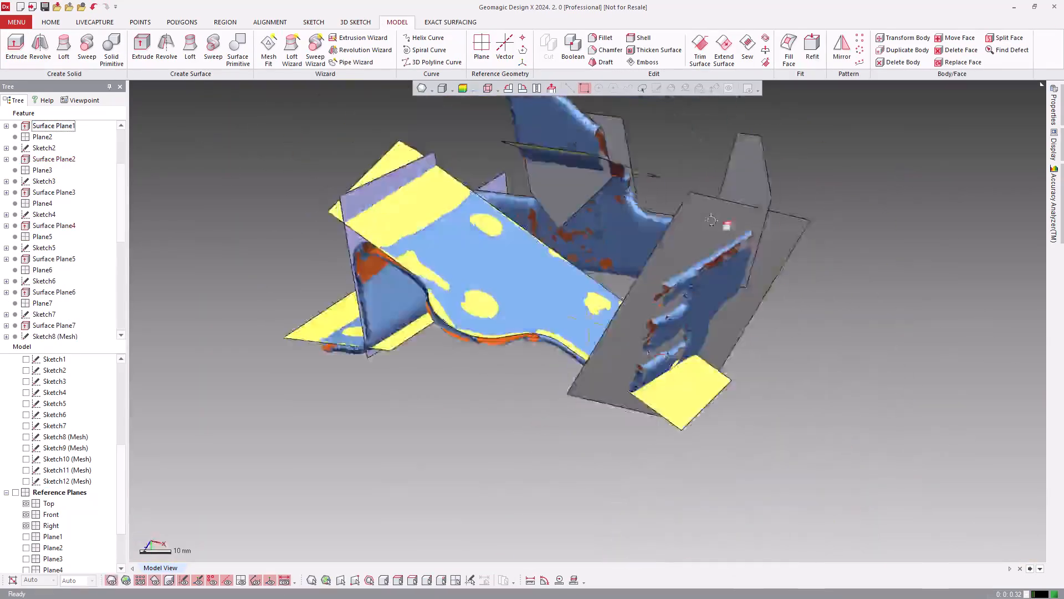
# Step: Fit lines to the Surface Plane4 face's outer edges and to the straight sides of its two open slots
pyautogui.click(148, 37)
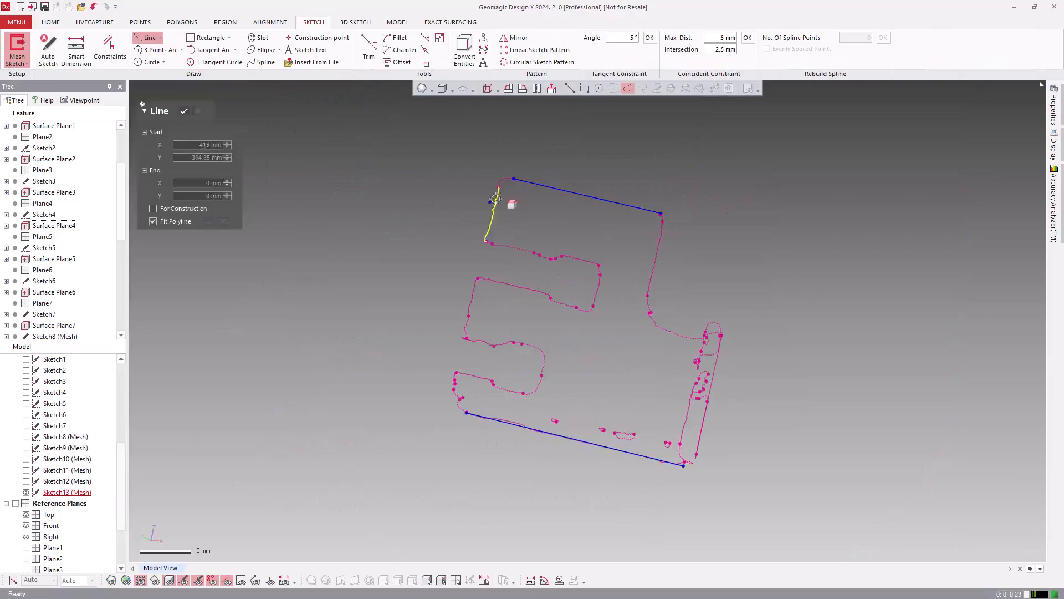
pyautogui.click(184, 111)
pyautogui.click(149, 38)
pyautogui.click(523, 250)
pyautogui.click(513, 286)
pyautogui.click(480, 341)
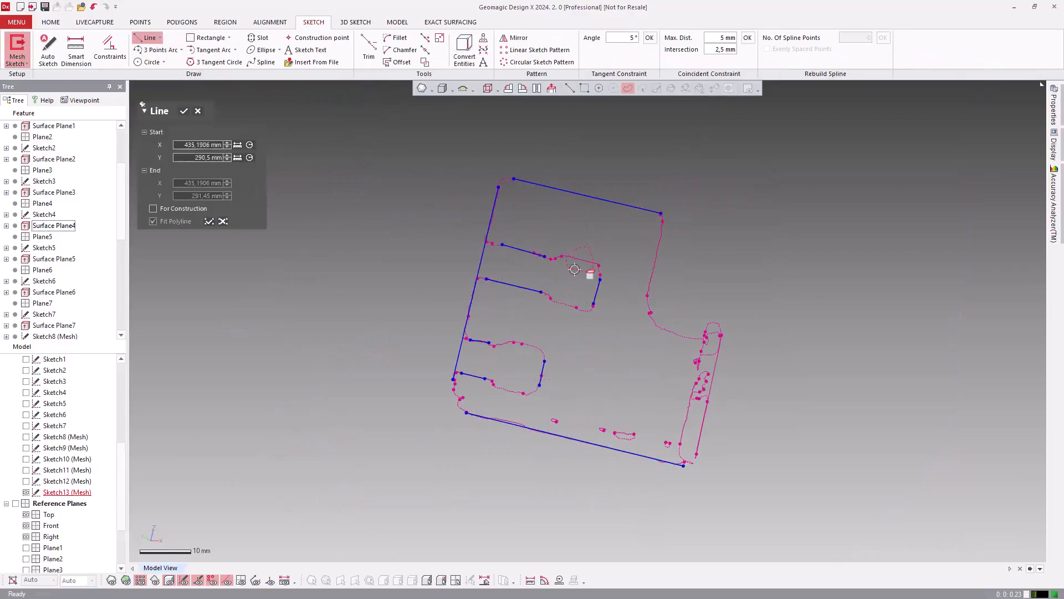
pyautogui.hotkey('ctrl', '4')
pyautogui.hotkey('ctrl', '1')
pyautogui.hotkey('ctrl', '4')
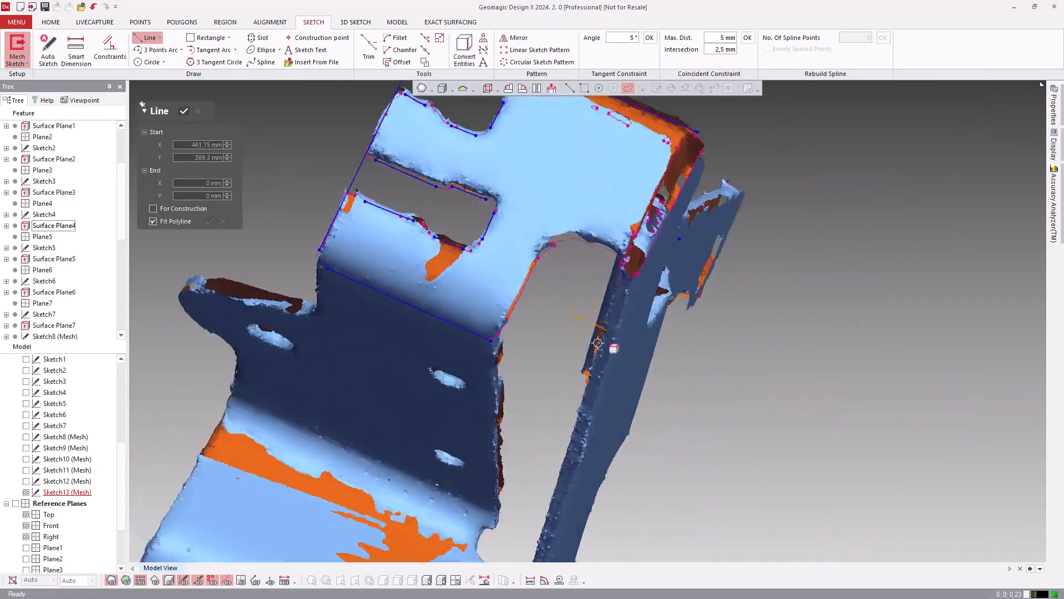
# Step: Show Sketch9, convert its border line beside the slotted face into the current sketch and hide Sketch9 again
pyautogui.press('Escape')
pyautogui.click(26, 448)
pyautogui.click(683, 214)
pyautogui.moveTo(662, 141)
pyautogui.mouseDown(button='right')
pyautogui.moveTo(638, 227)
pyautogui.moveTo(582, 288)
pyautogui.mouseUp(button='right')
pyautogui.click(464, 50)
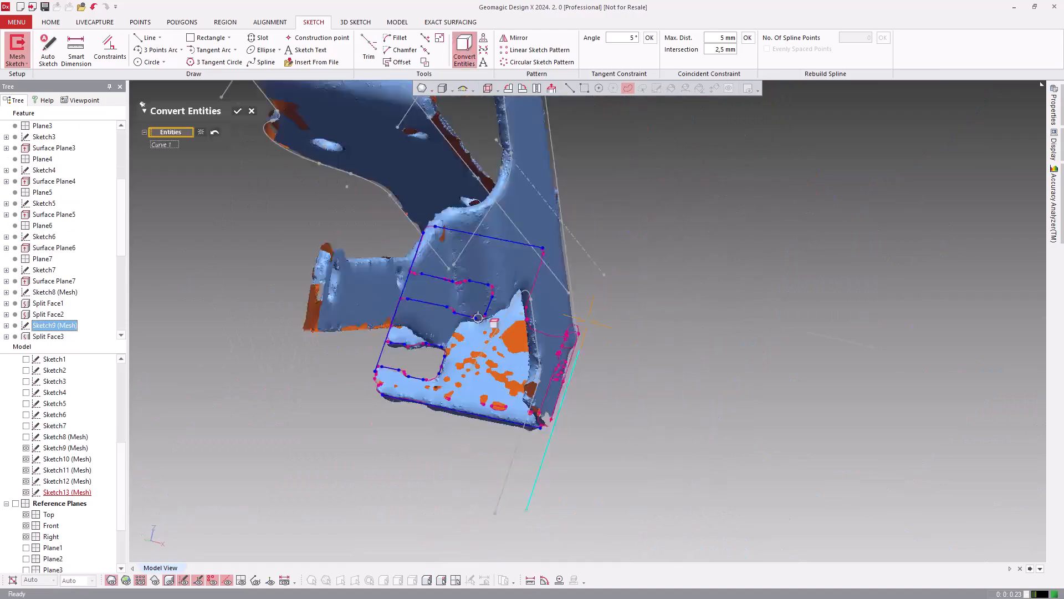
pyautogui.click(143, 110)
pyautogui.click(26, 447)
pyautogui.hotkey('ctrl', '1')
# Step: Fit a line along the slotted face's bent side edge and make it parallel to the converted border line
pyautogui.hotkey('ctrl', 'shift', 'a')
pyautogui.click(148, 38)
pyautogui.click(534, 498)
pyautogui.click(492, 320)
pyautogui.doubleClick(541, 466)
pyautogui.click(166, 302)
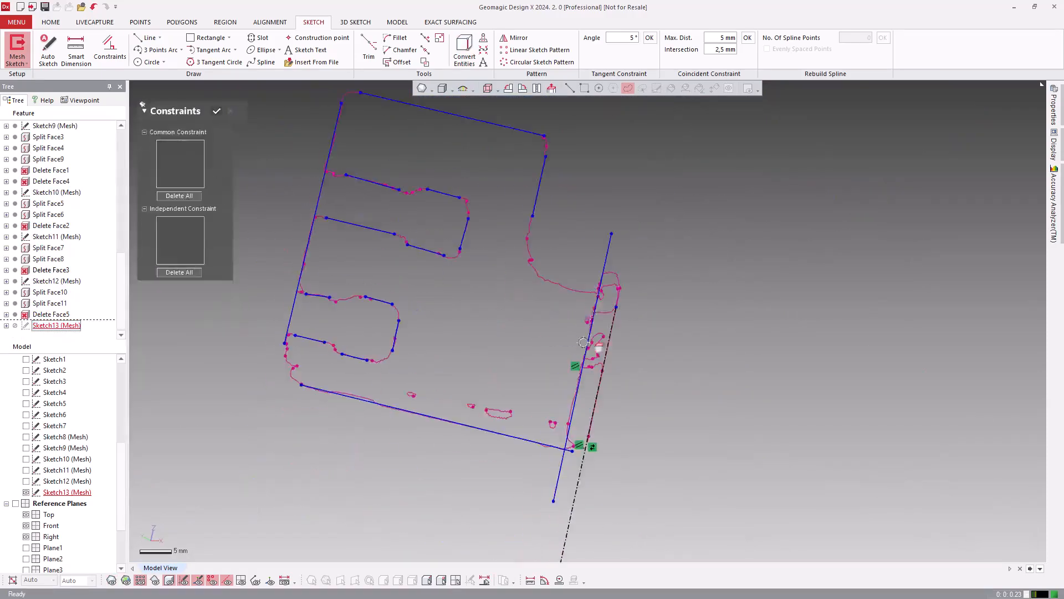
pyautogui.click(218, 111)
# Step: Fit a short line to the bottom of the large corner cutout, comparing it with the mesh
pyautogui.hotkey('ctrl', '4')
pyautogui.scroll(-3, 557, 391)
pyautogui.hotkey('ctrl', '4')
pyautogui.hotkey('ctrl', '1')
pyautogui.scroll(3, 566, 341)
pyautogui.press('l')
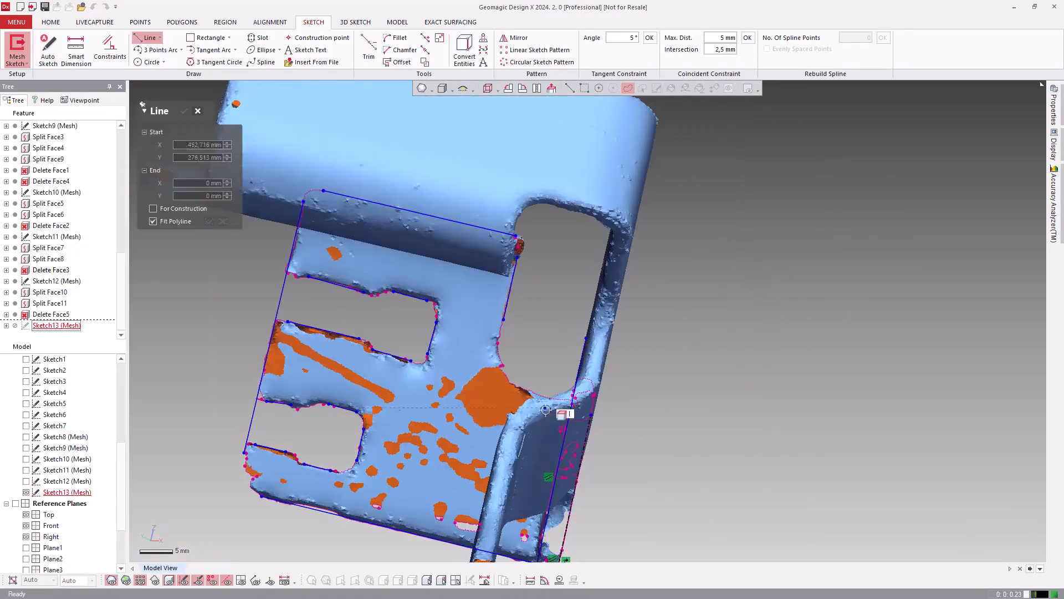
pyautogui.doubleClick(548, 404)
pyautogui.keyDown('ctrl'); pyautogui.moveTo(555, 442); pyautogui.dragTo(648, 338, button='right'); pyautogui.keyUp('ctrl')
pyautogui.press('Escape')
# Step: Fix the slotted face's lower edge line and make the slots' open edge line perpendicular to it
pyautogui.doubleClick(56, 326)
pyautogui.hotkey('ctrl', '1')
pyautogui.click(554, 401)
pyautogui.keyDown('shift'); pyautogui.click(732, 389); pyautogui.keyUp('shift')
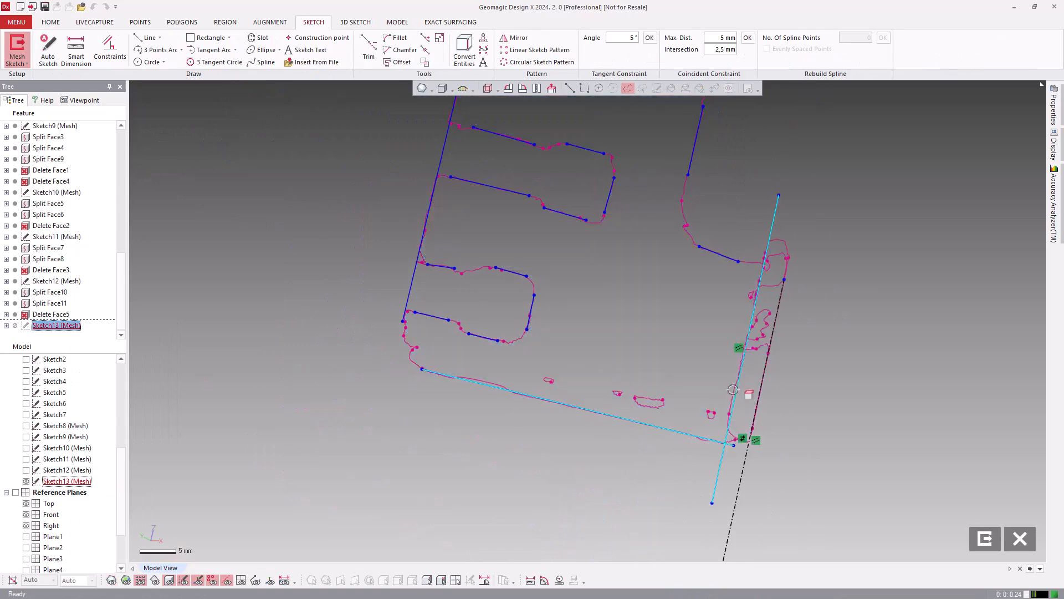
pyautogui.keyDown('ctrl'); pyautogui.moveTo(426, 218); pyautogui.dragTo(372, 355, button='right'); pyautogui.keyUp('ctrl')
pyautogui.keyDown('ctrl'); pyautogui.moveTo(477, 337); pyautogui.dragTo(481, 229, button='right'); pyautogui.keyUp('ctrl')
pyautogui.click(378, 222)
pyautogui.doubleClick(499, 428)
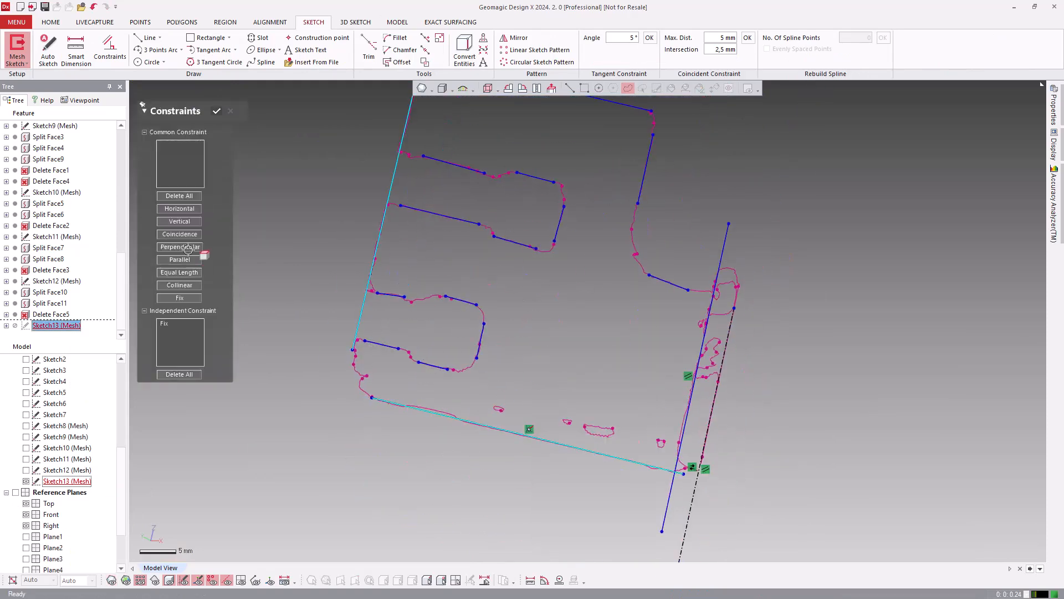
pyautogui.click(189, 247)
# Step: Make the lower slot's side lines perpendicular to the open edge line and the upper slot's nearest side parallel
pyautogui.scroll(-2, 491, 349)
pyautogui.click(464, 372)
pyautogui.click(189, 248)
pyautogui.press('Escape')
pyautogui.click(472, 332)
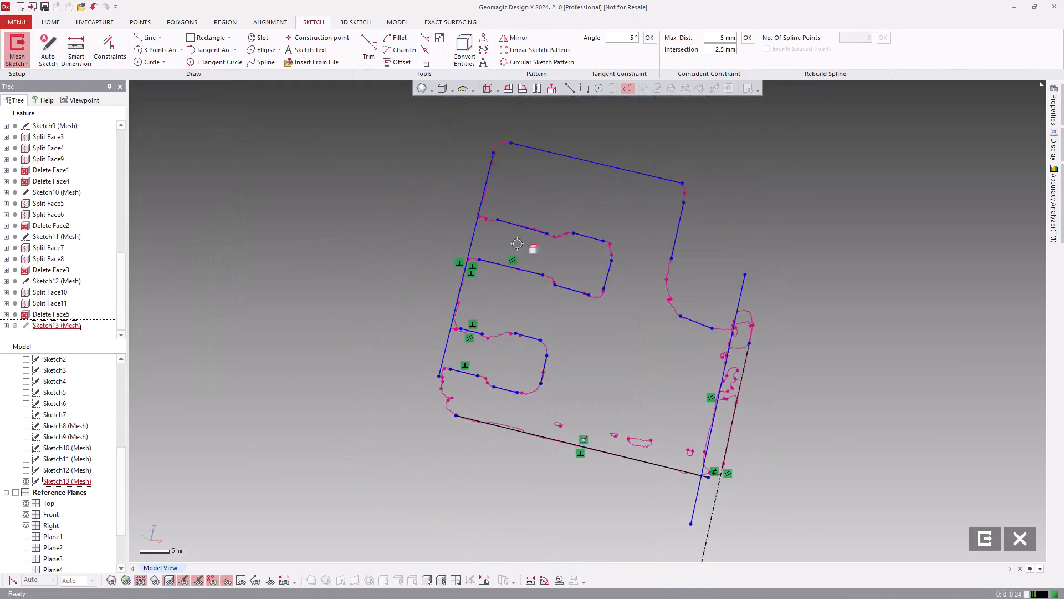
# Step: Make the upper slot's other side line parallel to its opposite side and the corner cutout's straight side parallel to the open edge
pyautogui.click(520, 226)
pyautogui.scroll(2, 582, 279)
pyautogui.hotkey('ctrl', '1')
pyautogui.hotkey('ctrl', '1')
pyautogui.click(438, 277)
pyautogui.doubleClick(696, 324)
pyautogui.click(189, 260)
# Step: Constrain the short inner lines of both slots parallel to their sides and the slot end lines perpendicular
pyautogui.keyDown('ctrl'); pyautogui.moveTo(585, 337); pyautogui.dragTo(556, 253, button='right'); pyautogui.keyUp('ctrl')
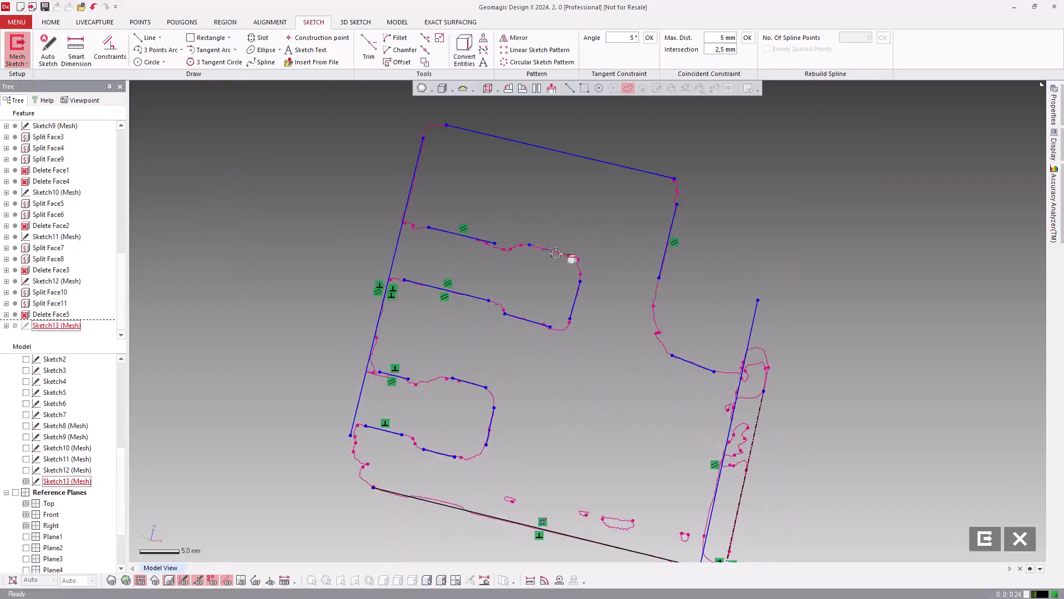
pyautogui.doubleClick(555, 253)
pyautogui.click(188, 259)
pyautogui.click(188, 248)
pyautogui.doubleClick(495, 418)
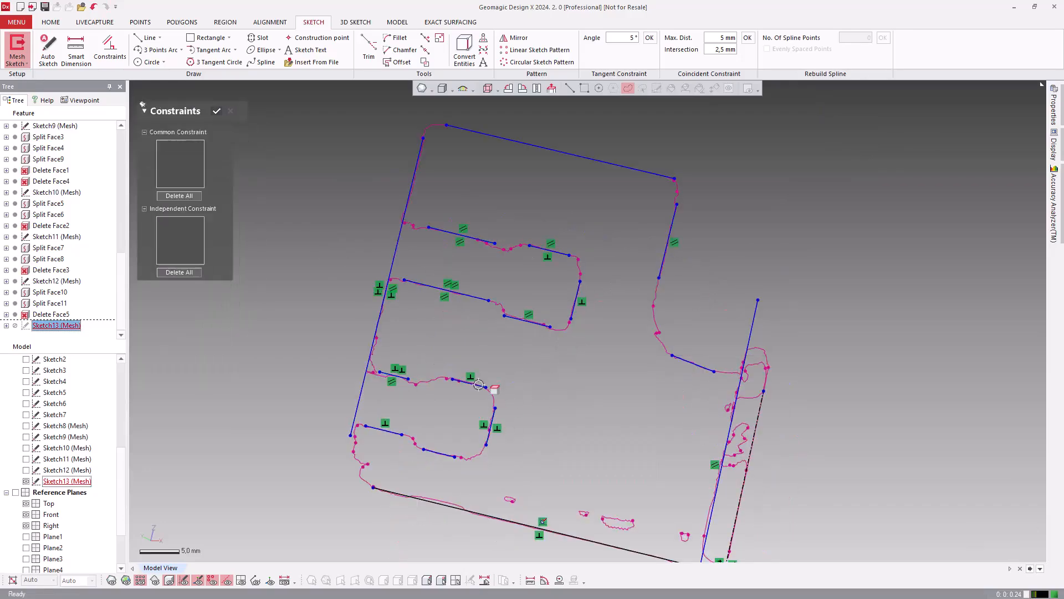
pyautogui.click(189, 259)
# Step: Extend the open edge line and the slot side and end lines beyond their neighbouring intersections using Resize
pyautogui.click(440, 37)
pyautogui.keyDown('ctrl'); pyautogui.moveTo(444, 172); pyautogui.dragTo(546, 171, button='right'); pyautogui.keyUp('ctrl')
pyautogui.scroll(-1, 527, 167)
pyautogui.keyDown('ctrl'); pyautogui.moveTo(471, 388); pyautogui.dragTo(529, 236, button='right'); pyautogui.keyUp('ctrl')
pyautogui.moveTo(529, 234); pyautogui.dragTo(486, 226)
pyautogui.scroll(4, 615, 254)
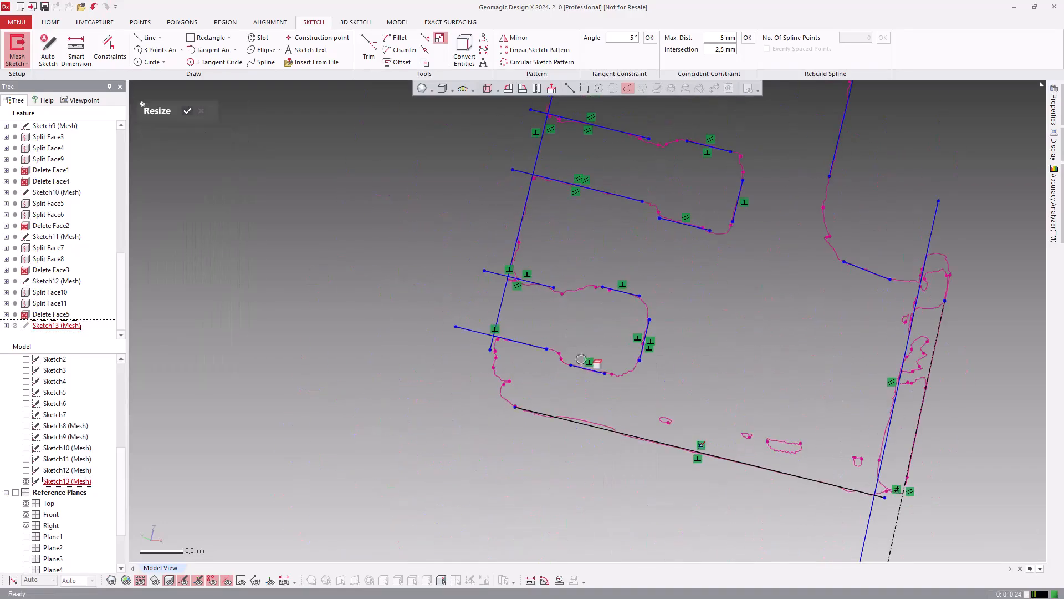
pyautogui.scroll(-2, 643, 459)
# Step: Corner-trim the outline and slot lines so adjacent edges meet at sharp corners
pyautogui.click(153, 132)
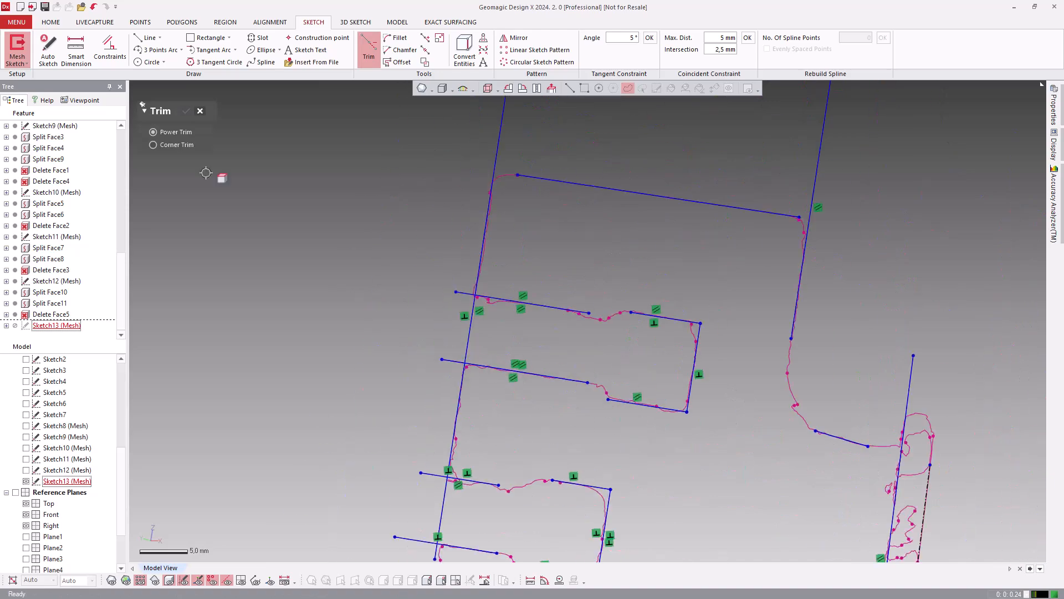
pyautogui.scroll(-2, 482, 94)
pyautogui.hotkey('ctrl', '4')
pyautogui.hotkey('ctrl', '5')
pyautogui.moveTo(482, 94); pyautogui.dragTo(511, 173, button='right')
pyautogui.scroll(-2, 591, 305)
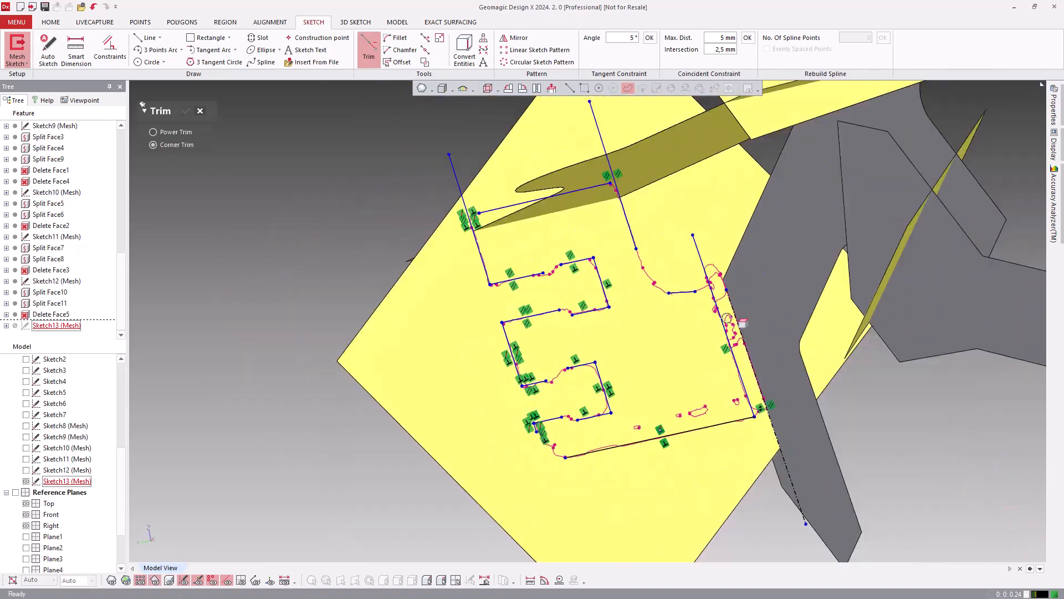
pyautogui.click(634, 255)
pyautogui.click(712, 316)
pyautogui.keyDown('ctrl'); pyautogui.moveTo(536, 430); pyautogui.dragTo(521, 442, button='right'); pyautogui.keyUp('ctrl')
pyautogui.click(521, 442)
pyautogui.press('Escape')
# Step: Draw construction lines across both slot openings and a construction centerline into each slot from the opening's midpoint
pyautogui.hotkey('ctrl', '1')
pyautogui.hotkey('ctrl', '4')
pyautogui.scroll(3, 515, 445)
pyautogui.scroll(-3, 530, 427)
pyautogui.moveTo(575, 347); pyautogui.dragTo(471, 333, button='right')
pyautogui.scroll(5, 471, 333)
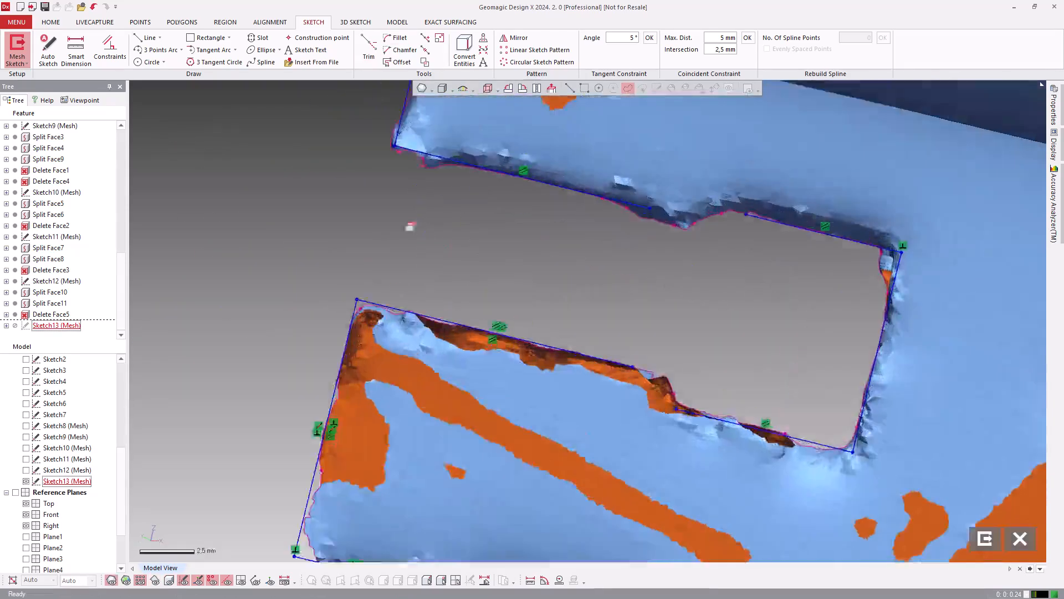
pyautogui.scroll(-2, 516, 278)
pyautogui.keyDown('ctrl'); pyautogui.moveTo(452, 483); pyautogui.dragTo(506, 312, button='right'); pyautogui.keyUp('ctrl')
pyautogui.press('l')
pyautogui.click(569, 353)
pyautogui.keyDown('ctrl'); pyautogui.moveTo(554, 277); pyautogui.dragTo(565, 460, button='right'); pyautogui.keyUp('ctrl')
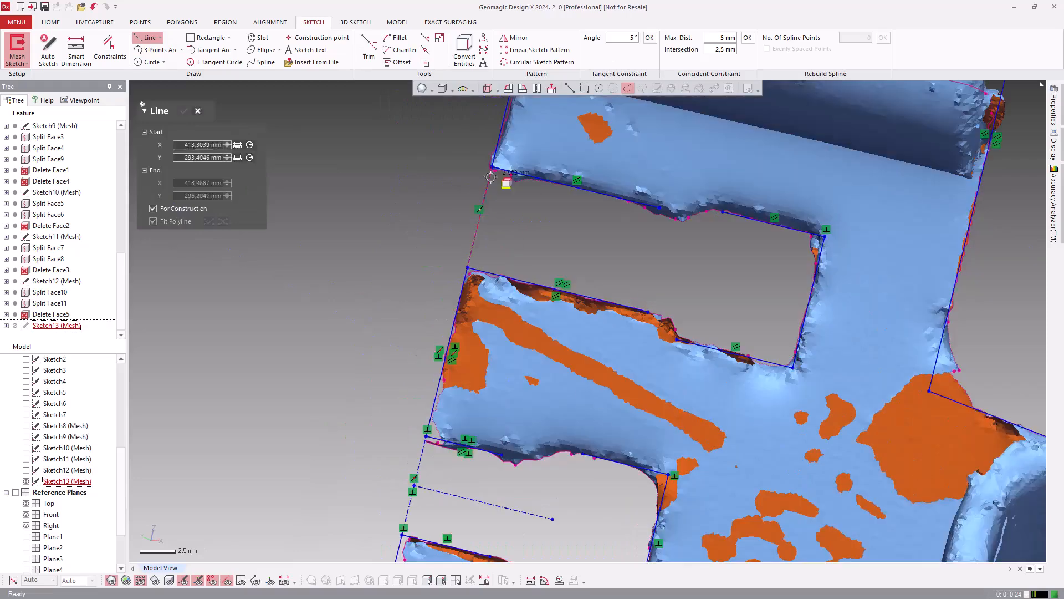
# Step: Draw short slanted lines bridging the steps between the outer and inner side segments of both slots
pyautogui.scroll(3, 504, 181)
pyautogui.click(149, 37)
pyautogui.click(426, 399)
pyautogui.click(435, 423)
pyautogui.press('t')
pyautogui.click(471, 432)
pyautogui.click(427, 406)
pyautogui.keyDown('ctrl'); pyautogui.moveTo(499, 183); pyautogui.dragTo(463, 442, button='right'); pyautogui.keyUp('ctrl')
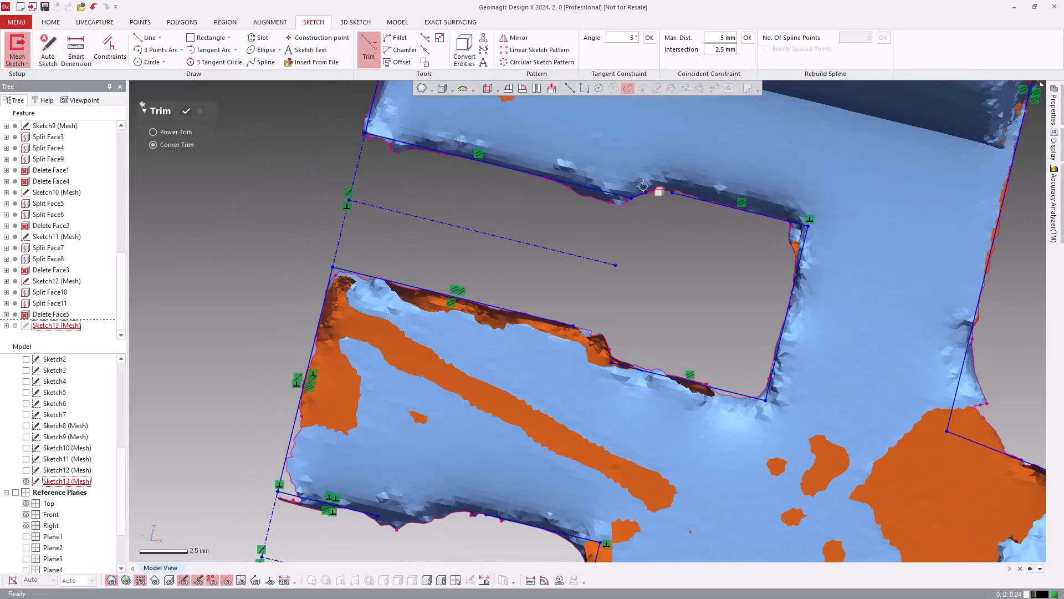
pyautogui.scroll(-4, 599, 347)
pyautogui.press('Return')
pyautogui.scroll(3, 551, 347)
pyautogui.keyDown('ctrl'); pyautogui.moveTo(569, 297); pyautogui.dragTo(635, 135, button='right'); pyautogui.keyUp('ctrl')
pyautogui.hotkey('ctrl', '1')
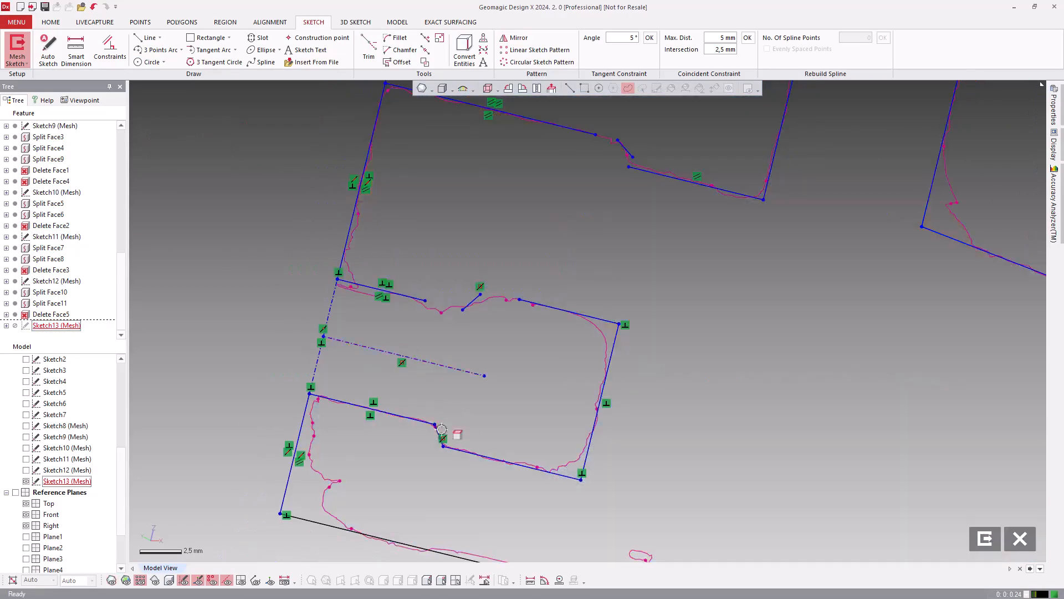
# Step: Corner-trim the slanted lines with the neighbouring slot side segments to close the slot outlines
pyautogui.scroll(-2, 451, 435)
pyautogui.press('t')
pyautogui.click(620, 193)
pyautogui.click(648, 204)
pyautogui.click(651, 207)
pyautogui.click(665, 224)
pyautogui.press('Escape')
pyautogui.scroll(-3, 480, 237)
pyautogui.press('Escape')
pyautogui.moveTo(468, 164)
pyautogui.mouseDown(button='right')
pyautogui.moveTo(864, 277)
pyautogui.moveTo(639, 161)
pyautogui.mouseUp(button='right')
pyautogui.click(200, 111)
# Step: Start a Trim Surface operation using all seven plane surfaces, Surface Plane1 to Surface Plane7, as tools
pyautogui.moveTo(297, 124)
pyautogui.mouseDown(button='right')
pyautogui.moveTo(674, 382)
pyautogui.moveTo(777, 311)
pyautogui.moveTo(724, 320)
pyautogui.moveTo(772, 344)
pyautogui.moveTo(824, 251)
pyautogui.moveTo(815, 255)
pyautogui.mouseUp(button='right')
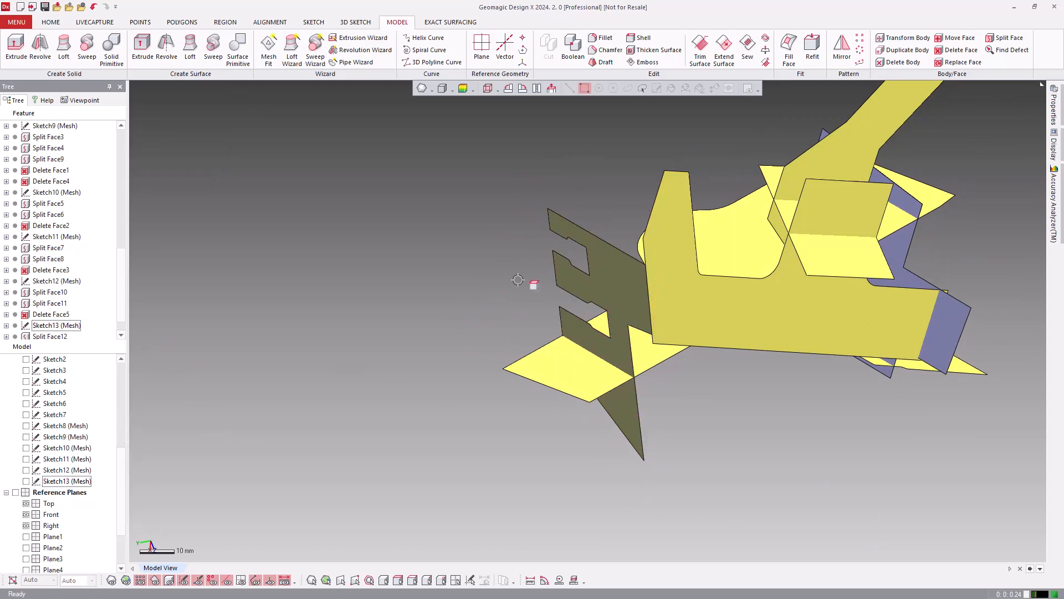
pyautogui.moveTo(517, 280)
pyautogui.mouseDown(button='right')
pyautogui.moveTo(750, 287)
pyautogui.moveTo(634, 295)
pyautogui.moveTo(689, 442)
pyautogui.moveTo(678, 285)
pyautogui.moveTo(581, 209)
pyautogui.mouseUp(button='right')
pyautogui.moveTo(718, 285)
pyautogui.mouseDown(button='right')
pyautogui.moveTo(688, 238)
pyautogui.moveTo(608, 338)
pyautogui.moveTo(637, 352)
pyautogui.moveTo(663, 340)
pyautogui.moveTo(687, 432)
pyautogui.mouseUp(button='right')
pyautogui.moveTo(611, 340); pyautogui.dragTo(718, 171, button='right')
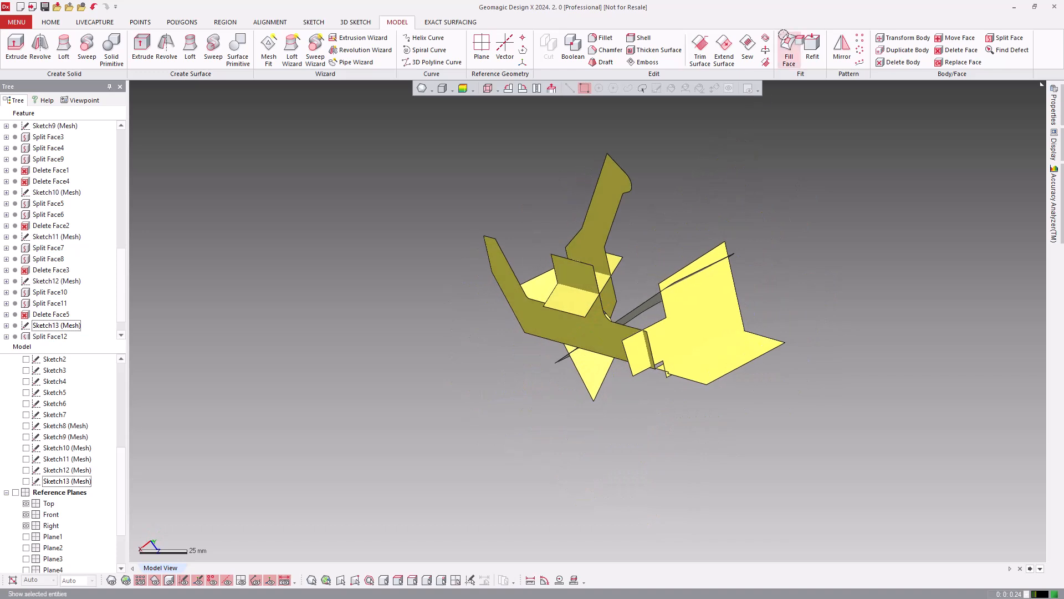
pyautogui.click(700, 47)
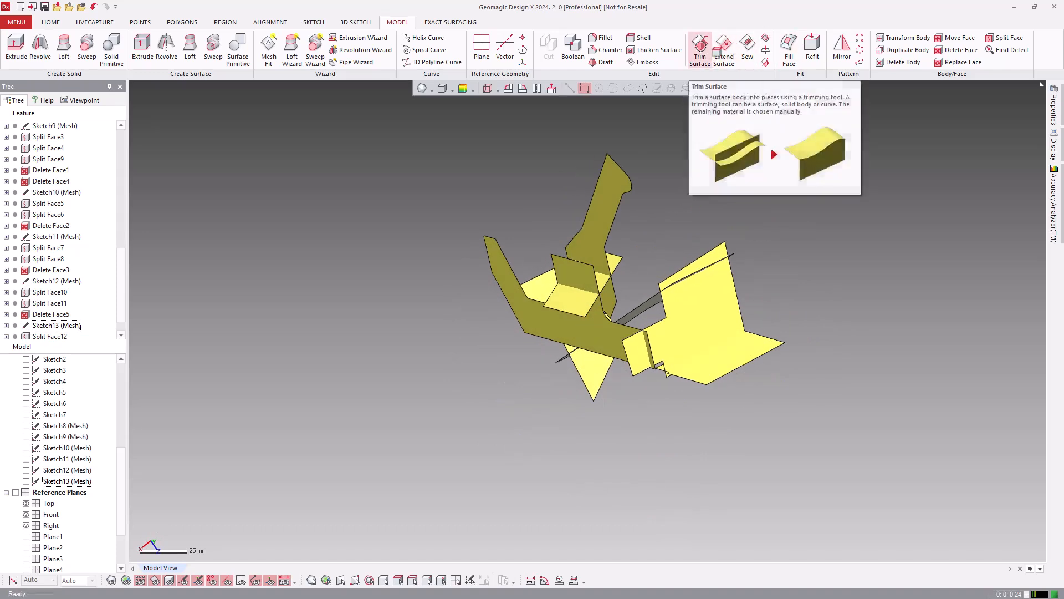
pyautogui.click(700, 48)
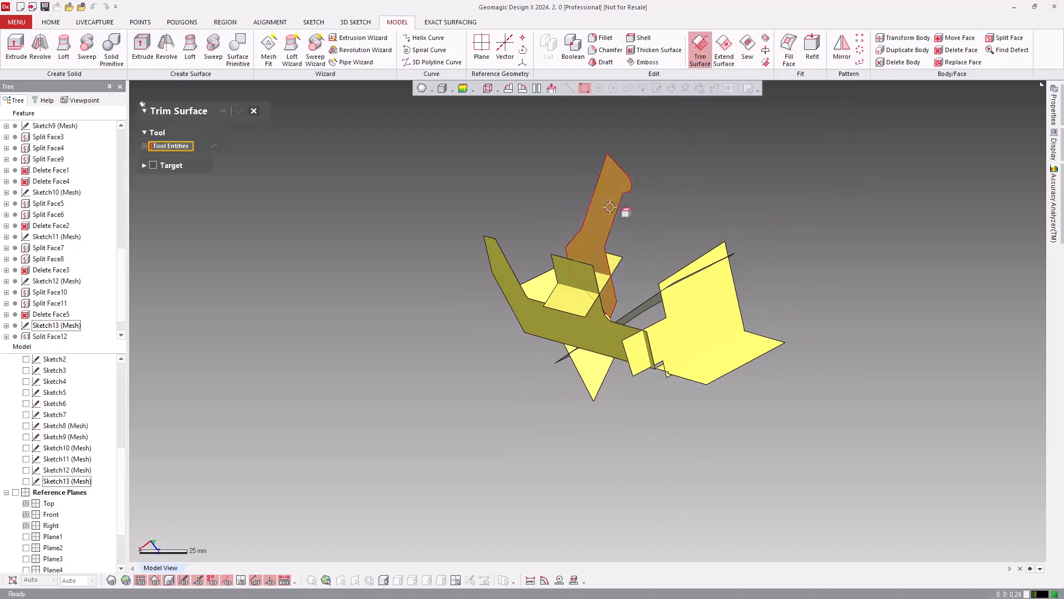
pyautogui.click(578, 256)
pyautogui.click(576, 282)
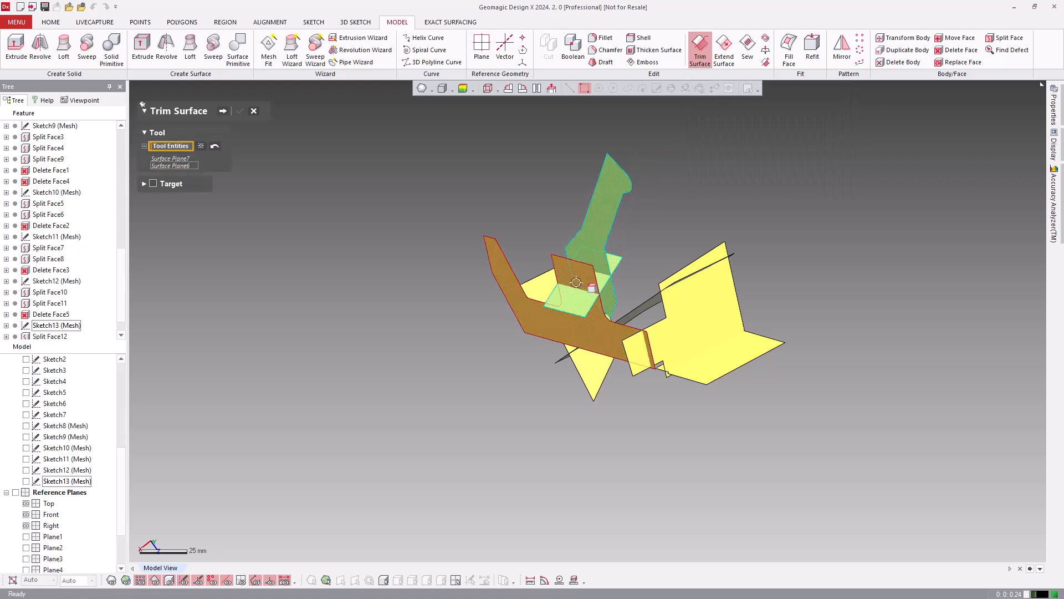
pyautogui.click(586, 307)
pyautogui.click(701, 347)
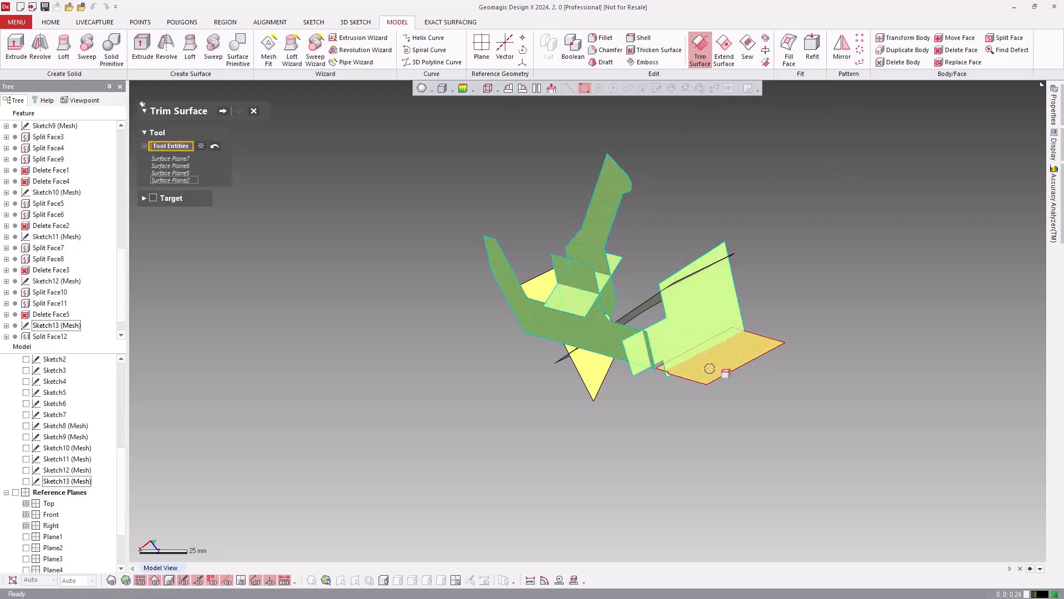
pyautogui.click(708, 368)
pyautogui.moveTo(646, 256); pyautogui.dragTo(561, 300, button='right')
pyautogui.moveTo(720, 275); pyautogui.dragTo(643, 408, button='right')
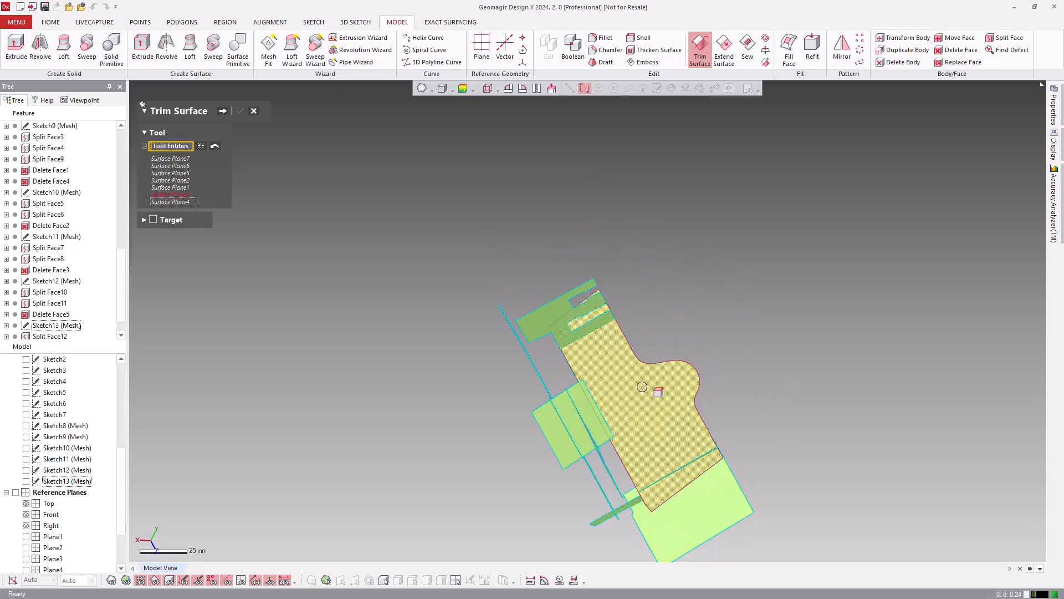
# Step: Keep the pieces that match the bracket's flat faces on the scan as remaining bodies and complete the surface trim
pyautogui.hotkey('ctrl', '1')
pyautogui.click(616, 328)
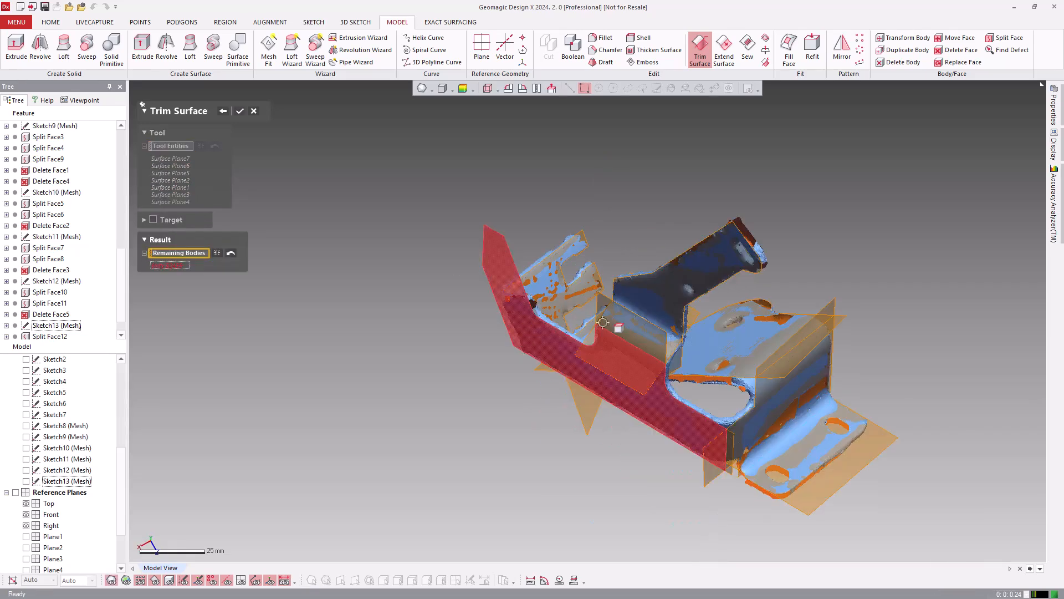
pyautogui.moveTo(768, 332); pyautogui.dragTo(645, 372, button='right')
pyautogui.click(617, 344)
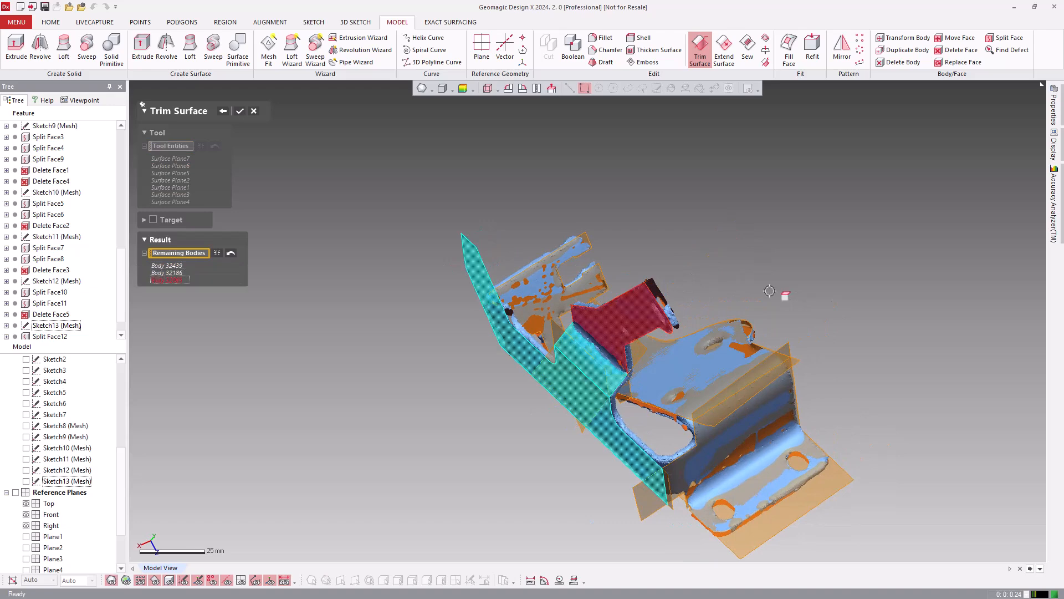
pyautogui.moveTo(715, 309); pyautogui.dragTo(797, 230, button='right')
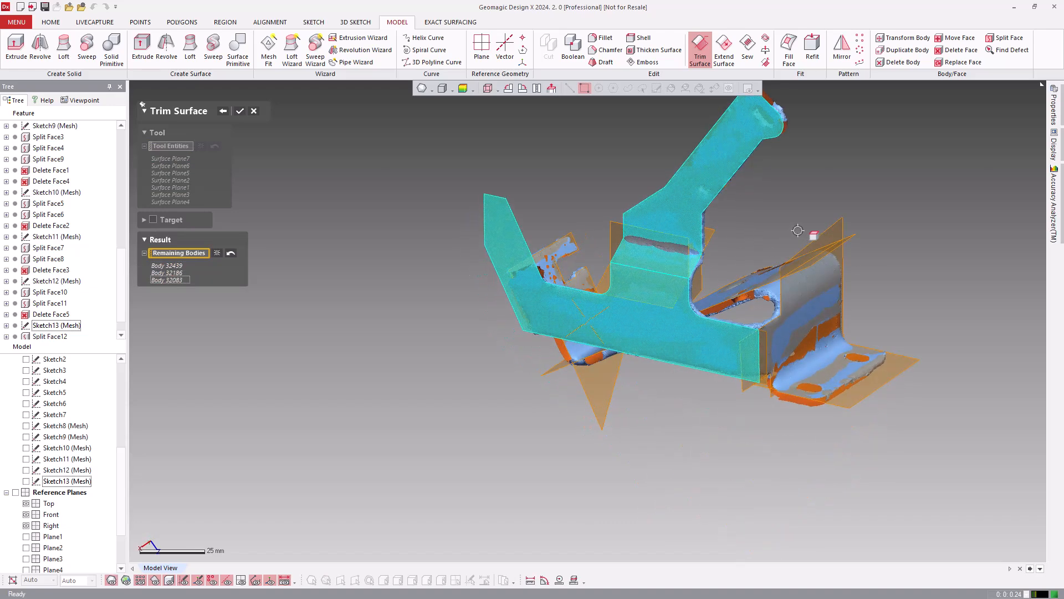
pyautogui.click(813, 332)
pyautogui.moveTo(814, 332); pyautogui.dragTo(378, 380, button='right')
pyautogui.click(698, 441)
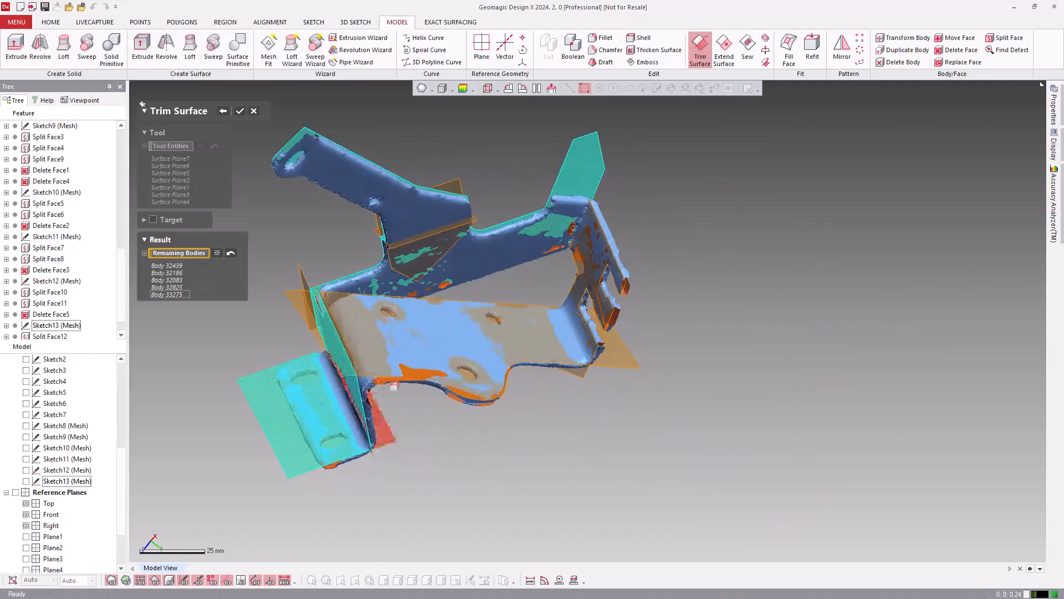
pyautogui.moveTo(575, 344); pyautogui.dragTo(605, 304, button='right')
pyautogui.moveTo(791, 295); pyautogui.dragTo(668, 358, button='right')
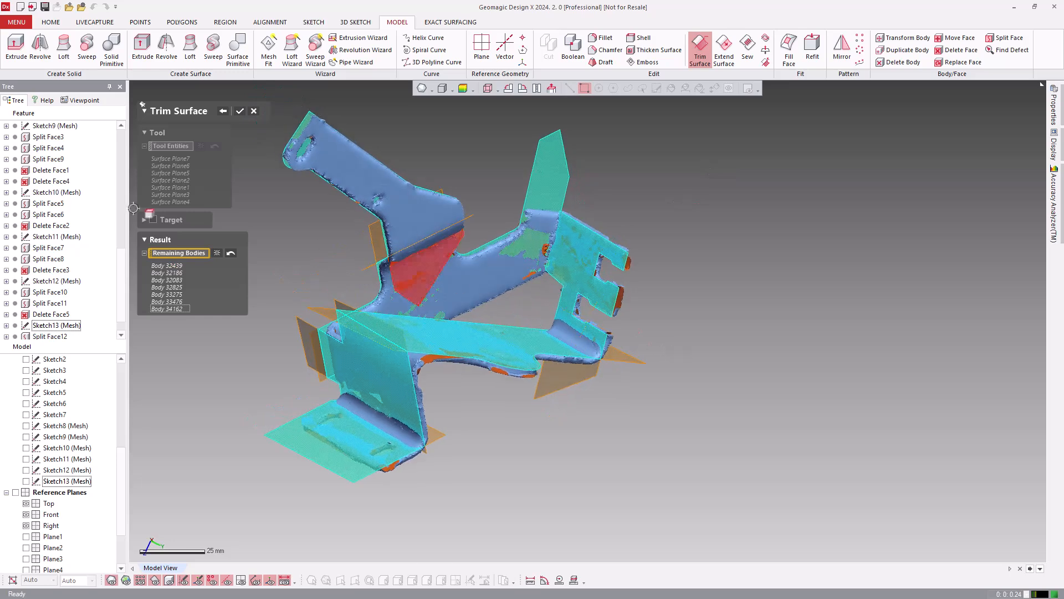
pyautogui.click(240, 109)
# Step: Edit Trim Surface1, reselecting Surface Plane5 as a tool and the bracket face pieces as remaining bodies
pyautogui.moveTo(394, 266); pyautogui.dragTo(232, 311, button='right')
pyautogui.scroll(6, 35, 166)
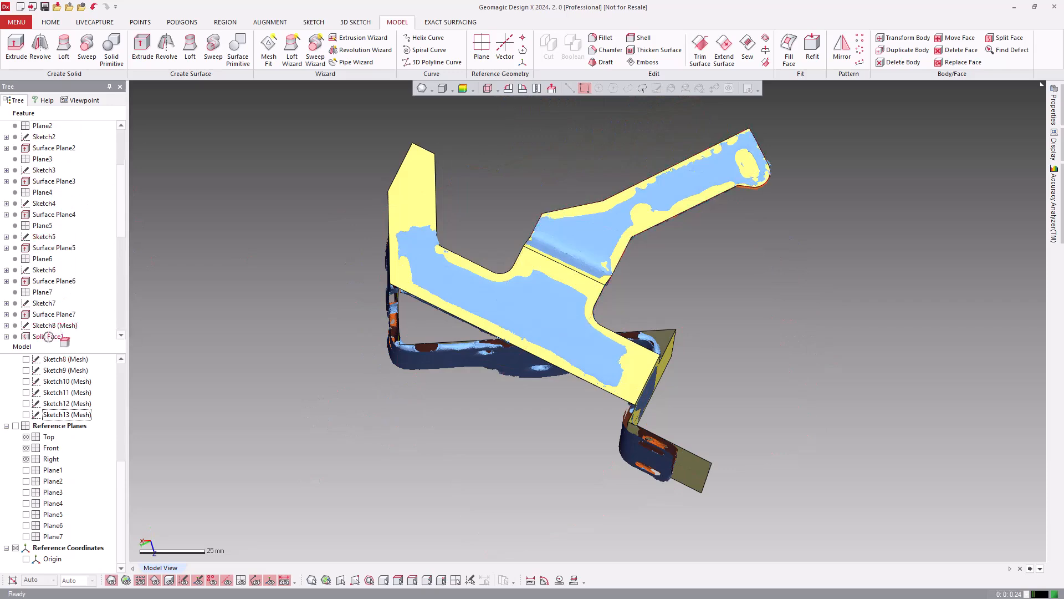
pyautogui.scroll(3, 533, 190)
pyautogui.moveTo(533, 191)
pyautogui.mouseDown(button='right')
pyautogui.moveTo(411, 266)
pyautogui.moveTo(530, 291)
pyautogui.moveTo(427, 261)
pyautogui.mouseUp(button='right')
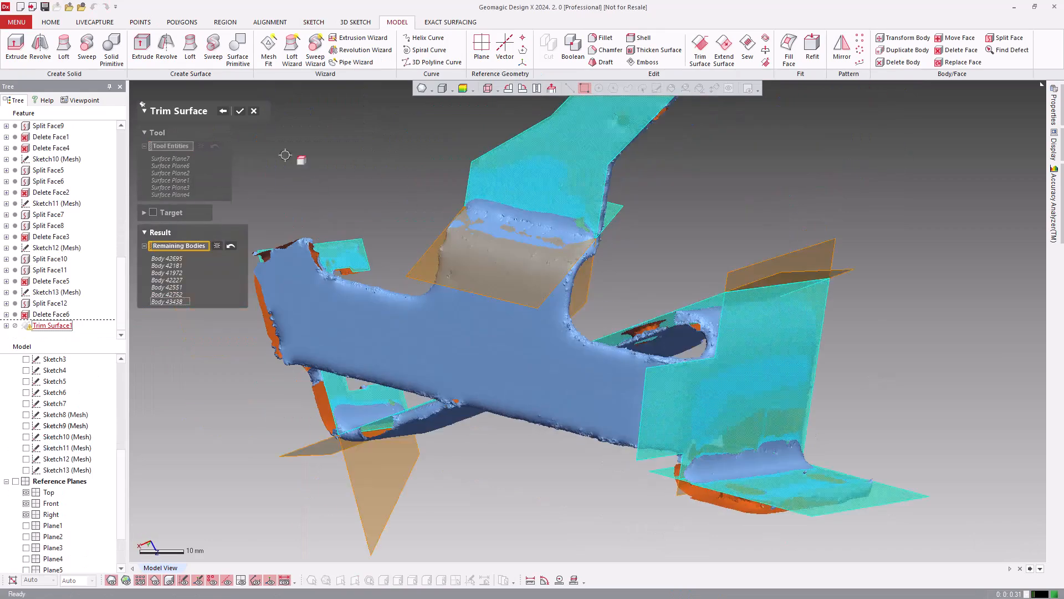
pyautogui.scroll(5, 123, 227)
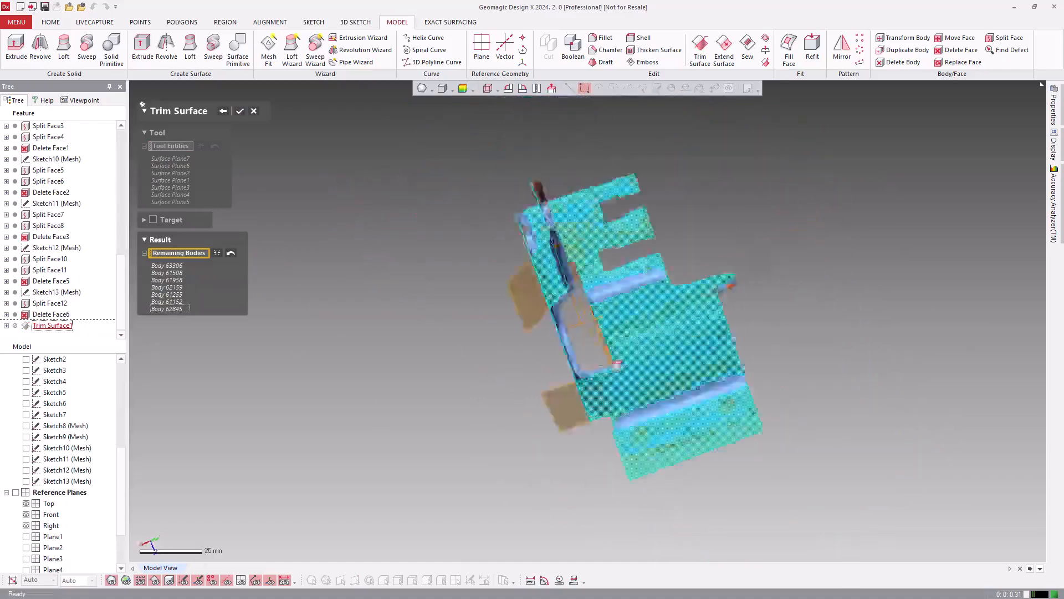
# Step: Edit Sketch12 (Mesh) and corner-trim its two side lines with the flange's outer end line
pyautogui.moveTo(552, 235); pyautogui.dragTo(149, 327, button='right')
pyautogui.scroll(3, 444, 300)
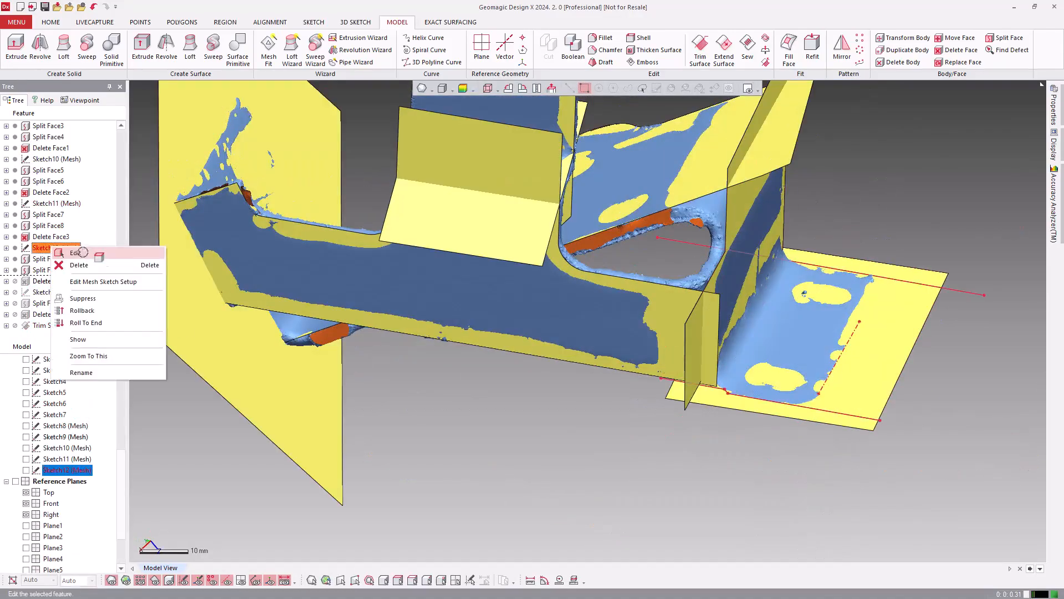
pyautogui.click(69, 252)
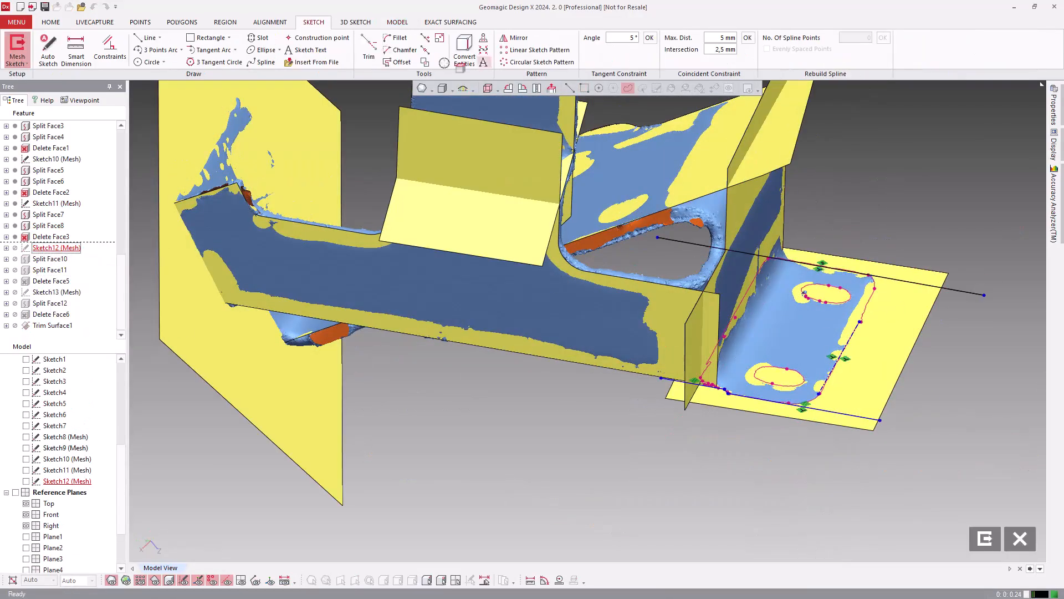
pyautogui.click(369, 49)
pyautogui.press('Escape')
pyautogui.hotkey('ctrl', '5')
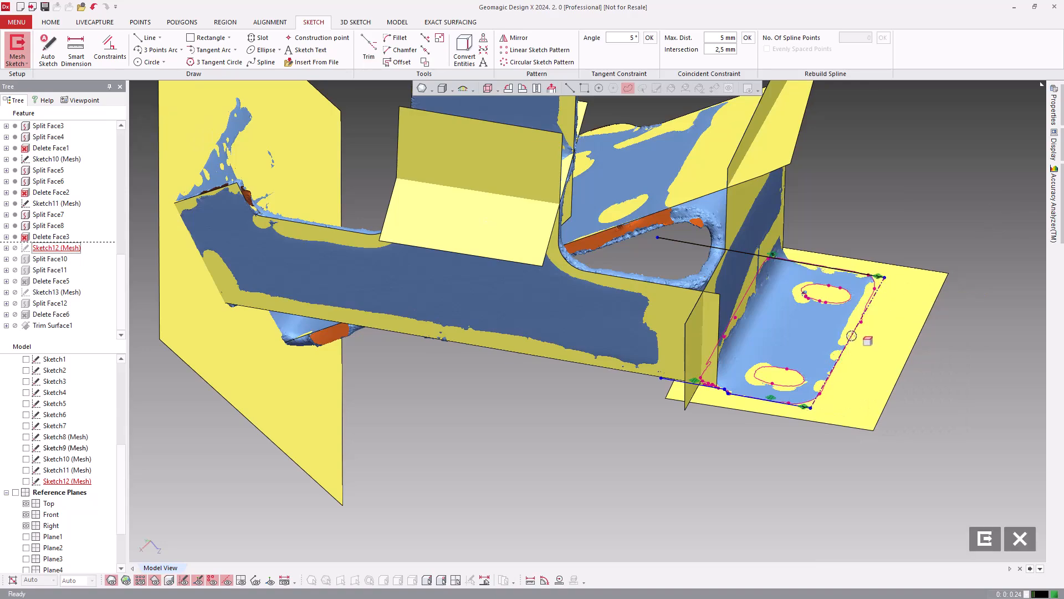
pyautogui.hotkey('ctrl', '4')
pyautogui.hotkey('ctrl', '4')
pyautogui.click(1011, 539)
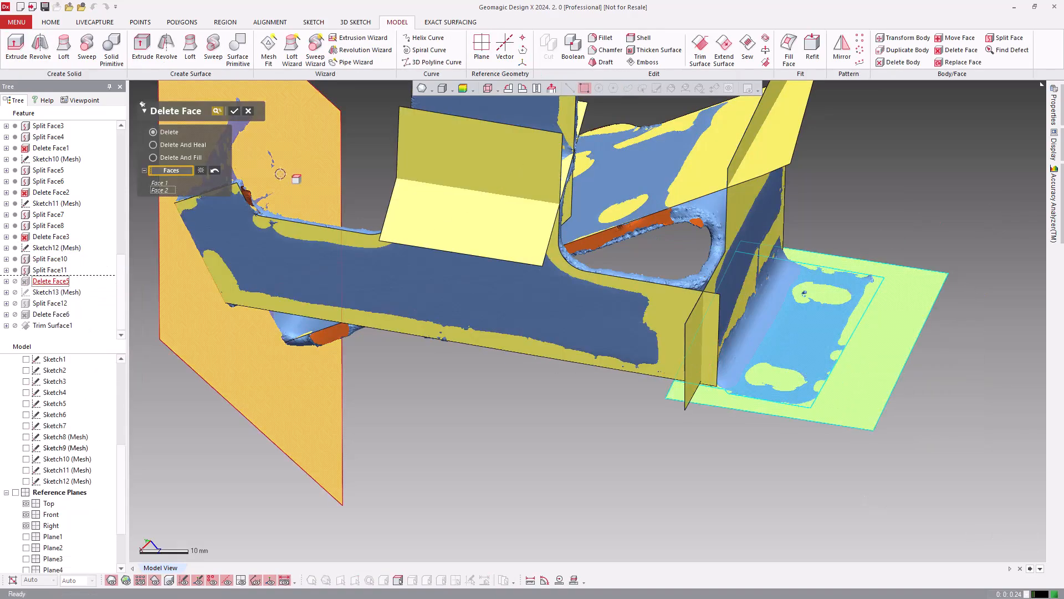
# Step: Replace the flange's Delete Face feature, deleting the excess surface outside the split outline
pyautogui.click(47, 270)
pyautogui.moveTo(638, 310); pyautogui.dragTo(787, 332, button='right')
pyautogui.click(865, 368)
pyautogui.moveTo(936, 368); pyautogui.dragTo(874, 190, button='right')
pyautogui.click(956, 50)
pyautogui.click(220, 111)
pyautogui.click(232, 112)
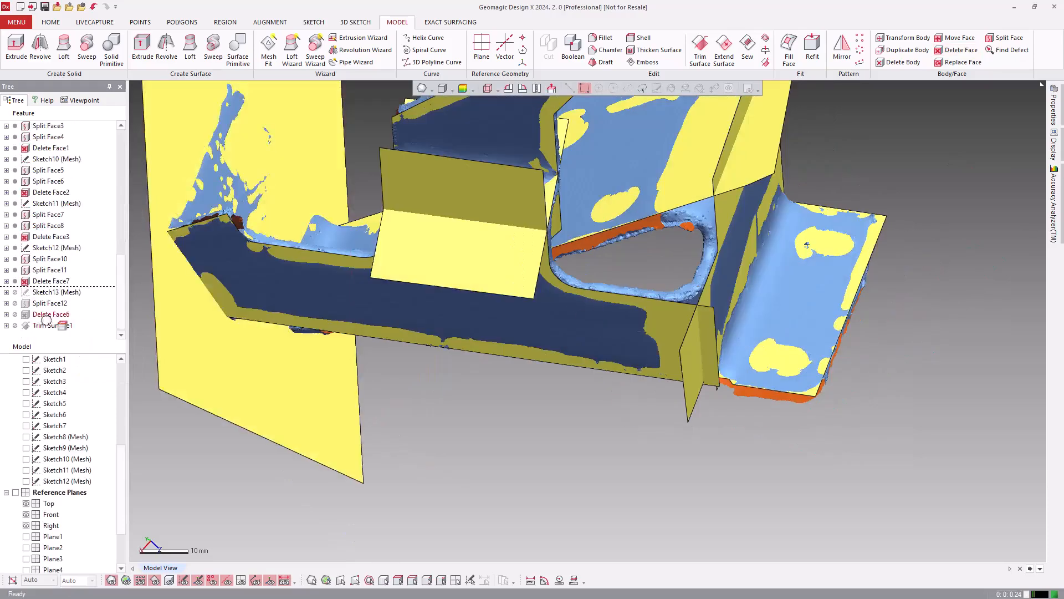
# Step: Add a 9.5 mm constant fillet to the bend edge between the long side face and the short angled face
pyautogui.moveTo(387, 182)
pyautogui.mouseDown(button='right')
pyautogui.moveTo(526, 304)
pyautogui.moveTo(870, 353)
pyautogui.moveTo(556, 162)
pyautogui.mouseUp(button='right')
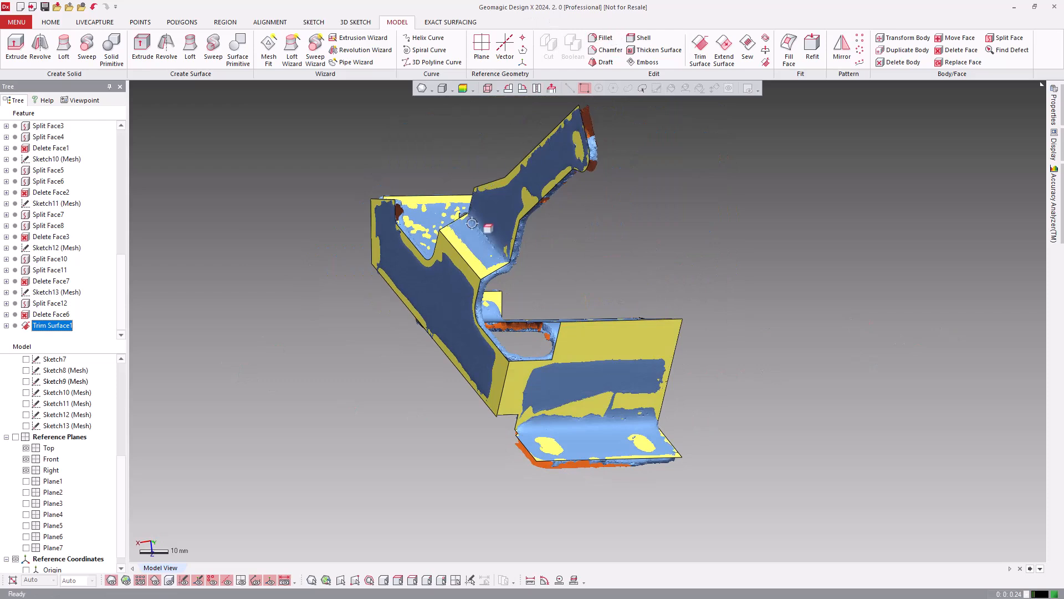
pyautogui.press('f')
pyautogui.click(455, 251)
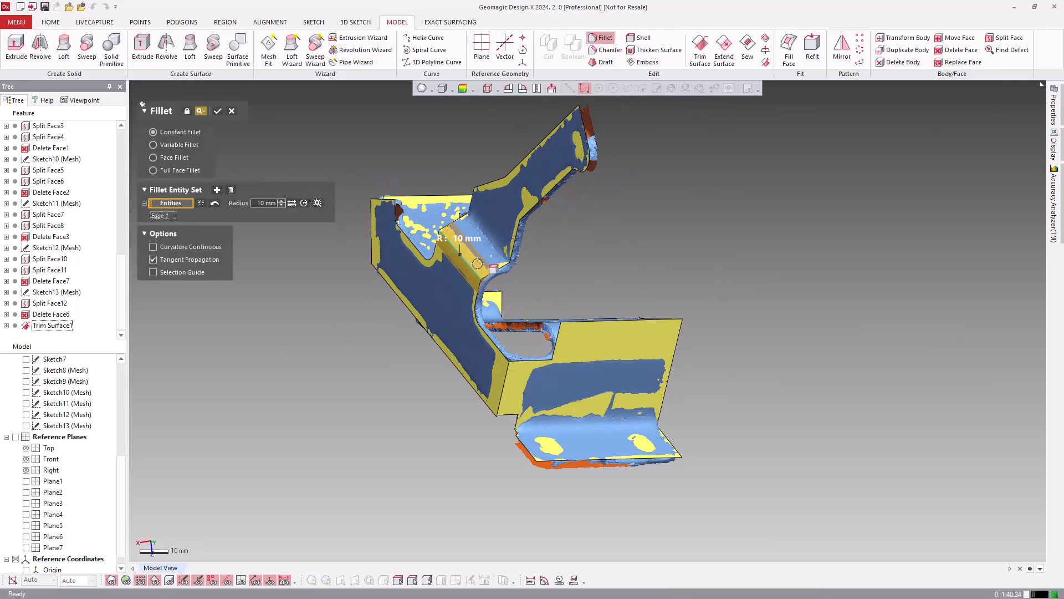
pyautogui.keyDown('ctrl'); pyautogui.moveTo(506, 276); pyautogui.dragTo(620, 309, button='right'); pyautogui.keyUp('ctrl')
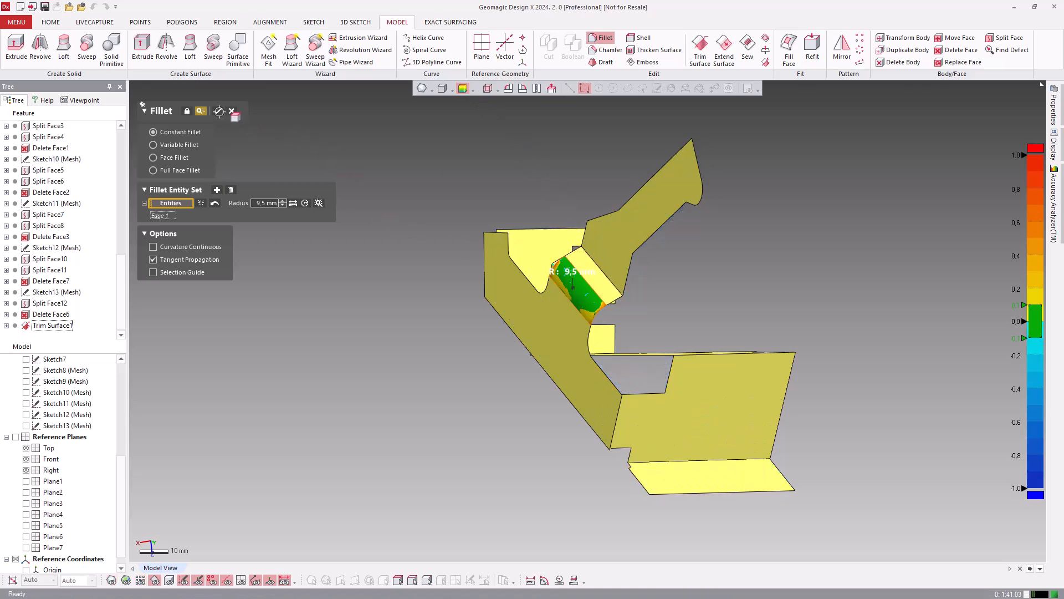
pyautogui.click(219, 110)
# Step: Add a 4.65 mm constant fillet to the bend edge between the short angled face and the upper arm
pyautogui.keyDown('ctrl'); pyautogui.moveTo(615, 270); pyautogui.dragTo(635, 311, button='right'); pyautogui.keyUp('ctrl')
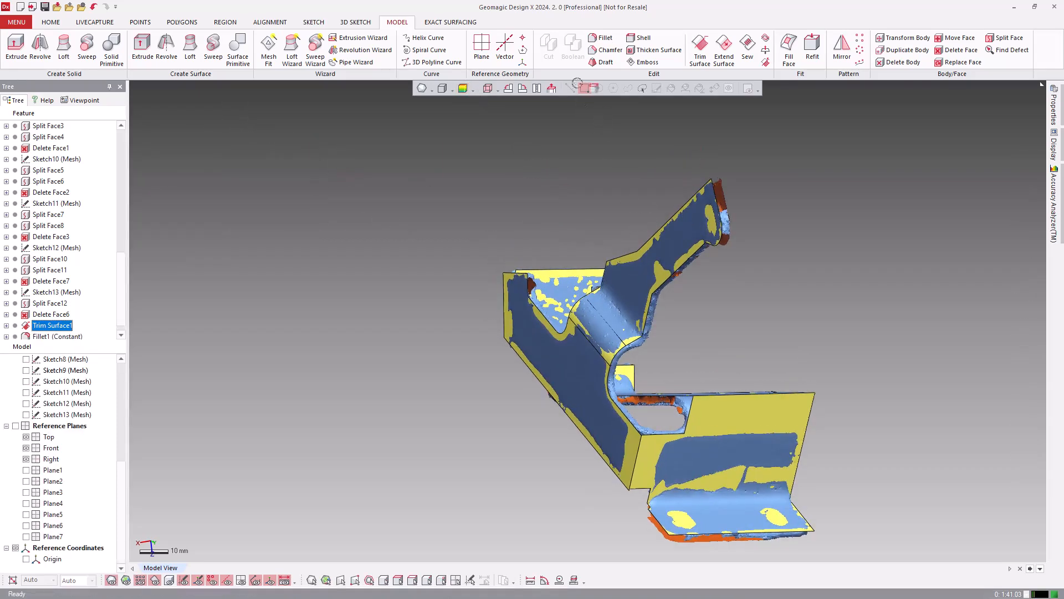
pyautogui.click(604, 50)
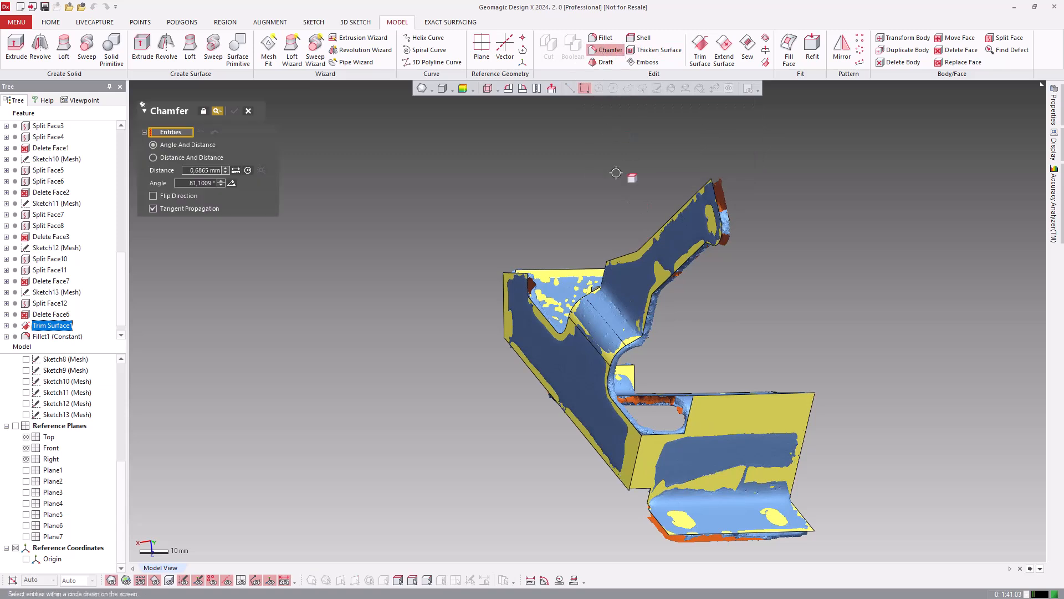
pyautogui.click(603, 37)
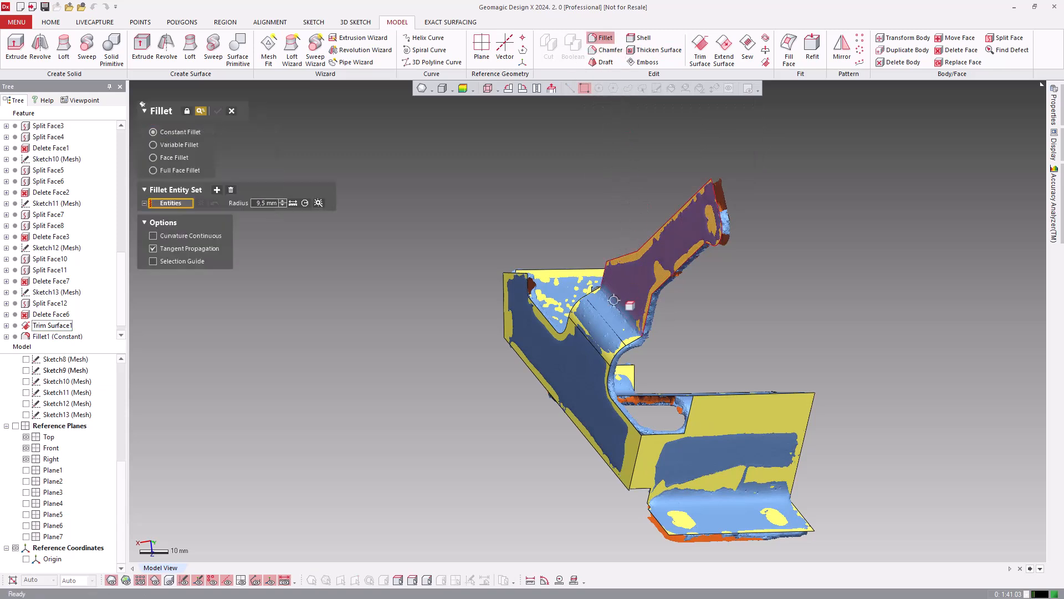
pyautogui.click(613, 275)
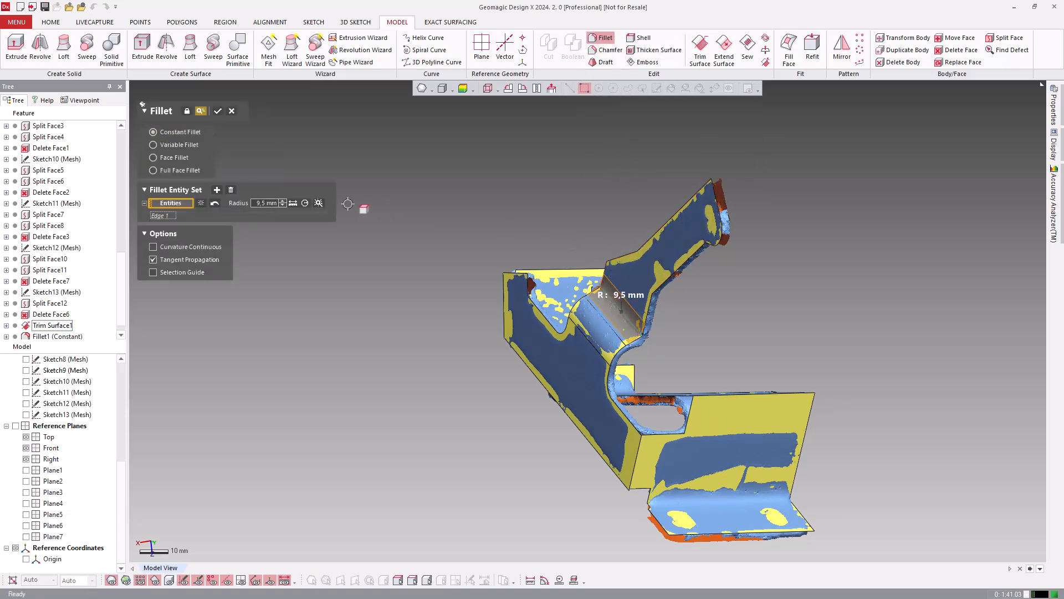
pyautogui.write('4,65')
pyautogui.click(217, 111)
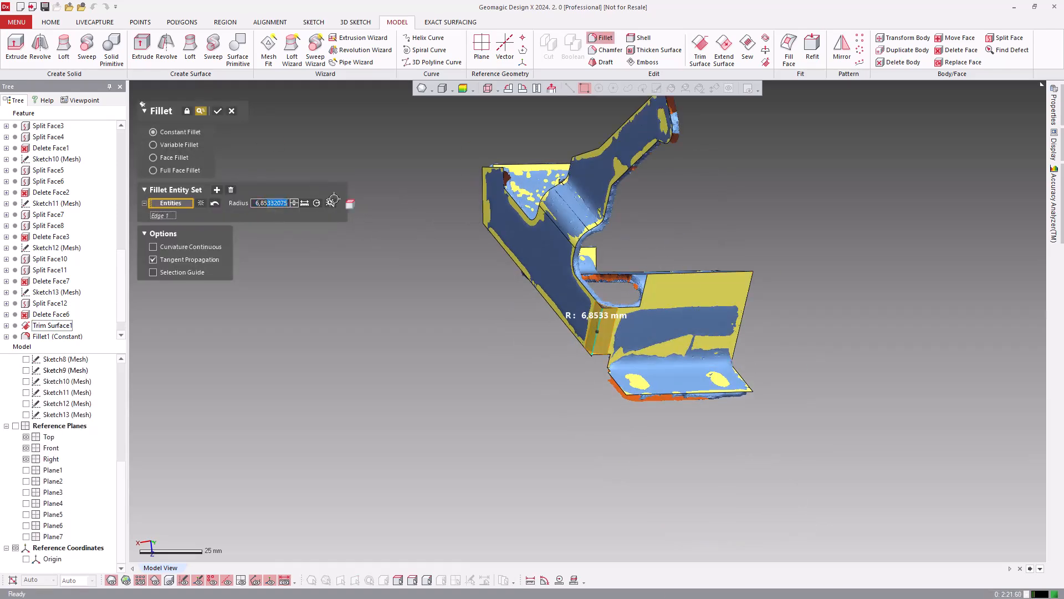
# Step: Add a 6.8533 mm fillet between the long side face and the end face, and a 3.5 mm fillet at the forked flange's bend
pyautogui.press('Return')
pyautogui.moveTo(458, 221); pyautogui.dragTo(610, 166, button='right')
pyautogui.hotkey('ctrl', '1')
pyautogui.doubleClick(477, 222)
pyautogui.write('3,5')
pyautogui.click(217, 111)
# Step: Add an 8.3103 mm constant fillet to the bend edge between the end face and the large lower plate
pyautogui.click(600, 37)
pyautogui.click(681, 249)
pyautogui.hotkey('ctrl', '1')
pyautogui.moveTo(715, 233); pyautogui.dragTo(746, 238, button='right')
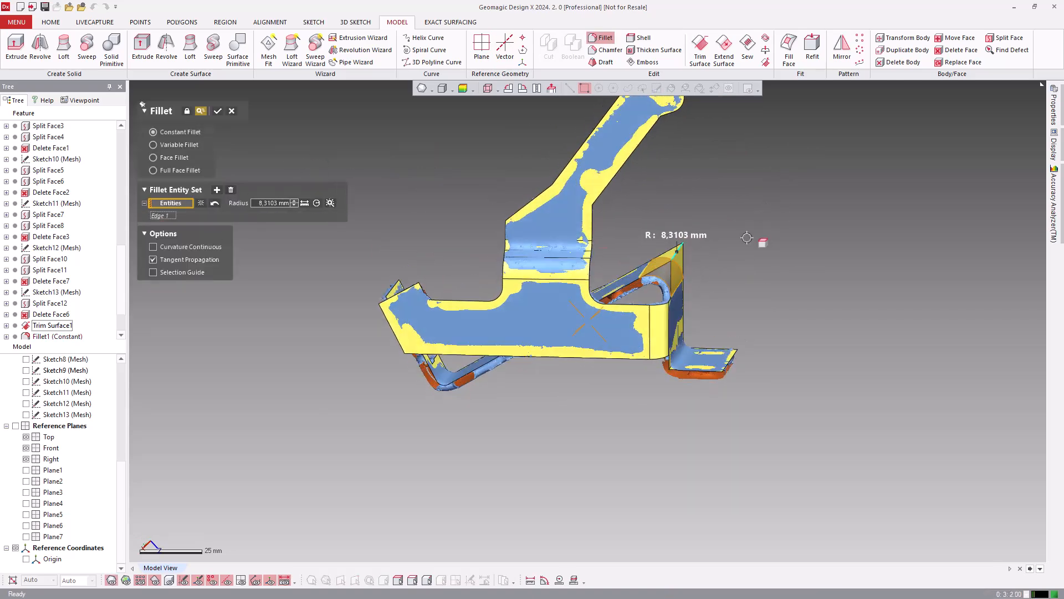
pyautogui.click(217, 111)
# Step: Add a constant fillet with the estimated 3.9256 mm radius to the bend edge between the end face and the small outer flange
pyautogui.moveTo(665, 310); pyautogui.dragTo(561, 382, button='right')
pyautogui.hotkey('ctrl', 'space')
pyautogui.click(598, 381)
pyautogui.click(324, 204)
pyautogui.scroll(6, 557, 360)
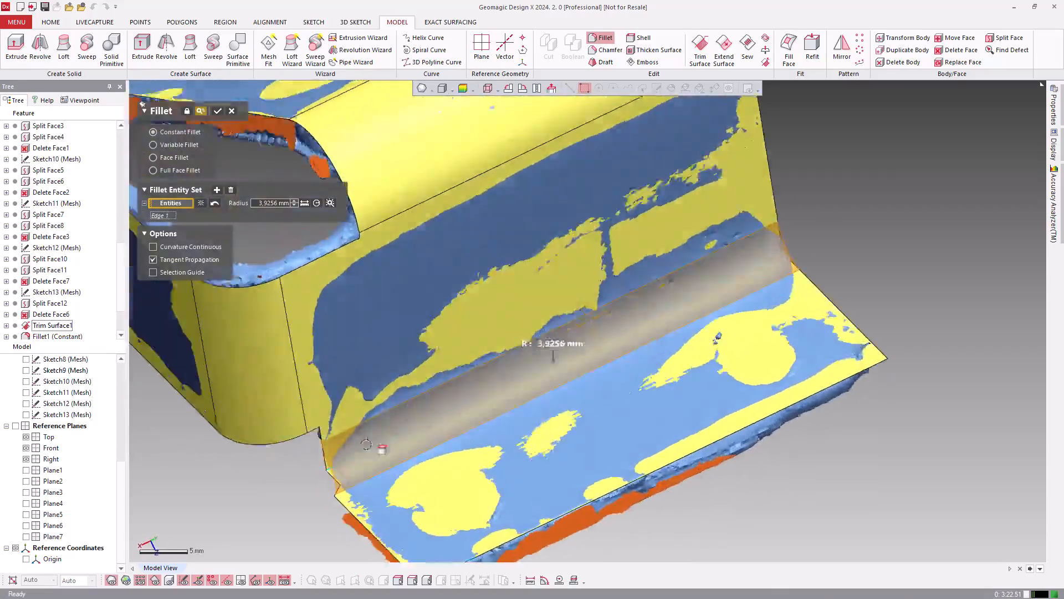
pyautogui.press('Return')
# Step: Display the body's deviation colour map and examine how the flat faces and filleted bends fit the scan mesh
pyautogui.moveTo(375, 188); pyautogui.dragTo(538, 454, button='right')
pyautogui.scroll(-5, 693, 337)
pyautogui.click(463, 87)
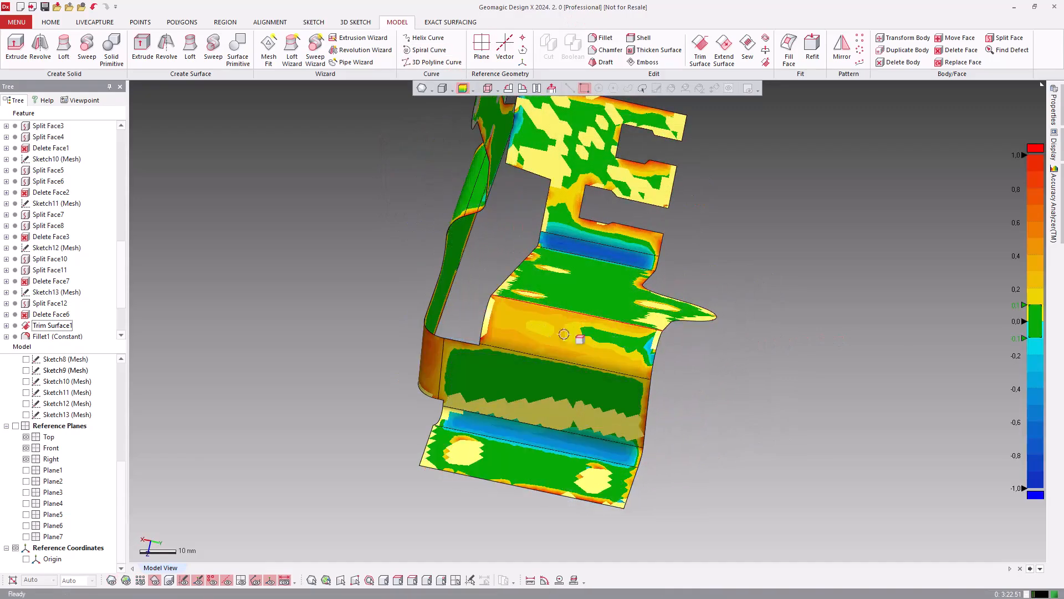
pyautogui.moveTo(510, 345)
pyautogui.mouseDown(button='right')
pyautogui.moveTo(494, 348)
pyautogui.moveTo(712, 242)
pyautogui.moveTo(720, 354)
pyautogui.moveTo(521, 361)
pyautogui.moveTo(434, 313)
pyautogui.moveTo(547, 316)
pyautogui.moveTo(542, 304)
pyautogui.moveTo(820, 325)
pyautogui.moveTo(608, 330)
pyautogui.moveTo(559, 360)
pyautogui.mouseUp(button='right')
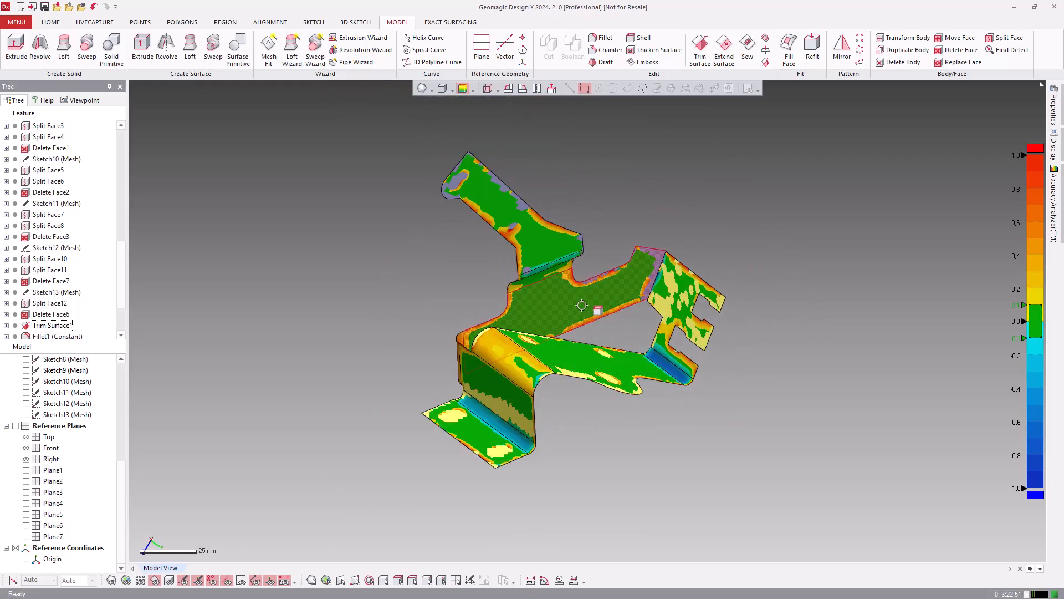
pyautogui.hotkey('ctrl', '1')
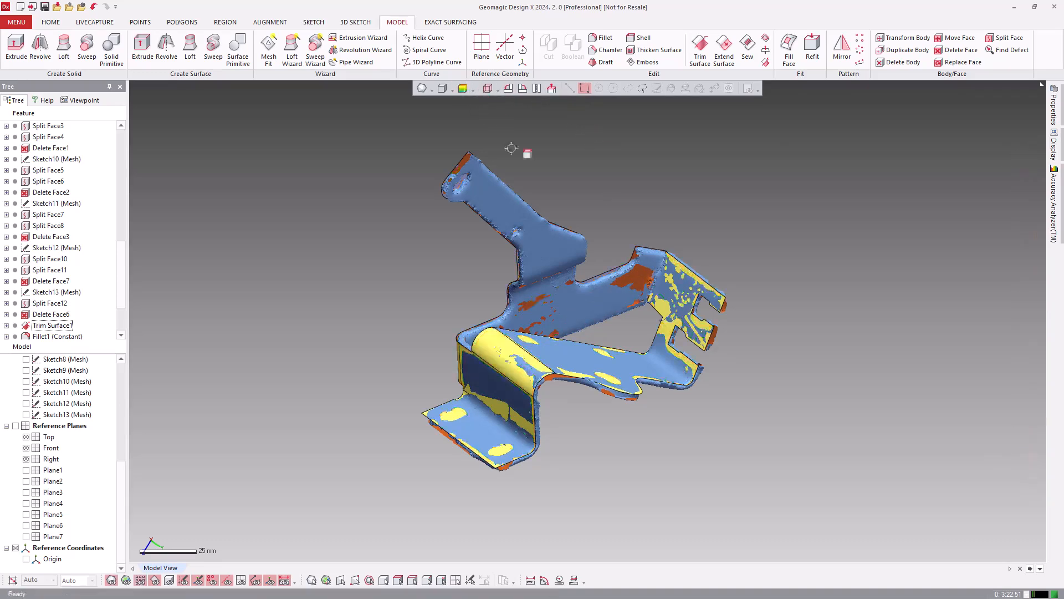
# Step: Create a mesh sketch on the large lower plate's face with a silhouette range of 6 mm
pyautogui.moveTo(523, 150)
pyautogui.mouseDown(button='right')
pyautogui.moveTo(495, 299)
pyautogui.moveTo(760, 349)
pyautogui.moveTo(660, 389)
pyautogui.moveTo(558, 394)
pyautogui.moveTo(718, 298)
pyautogui.moveTo(611, 419)
pyautogui.moveTo(722, 285)
pyautogui.mouseUp(button='right')
pyautogui.scroll(3, 519, 406)
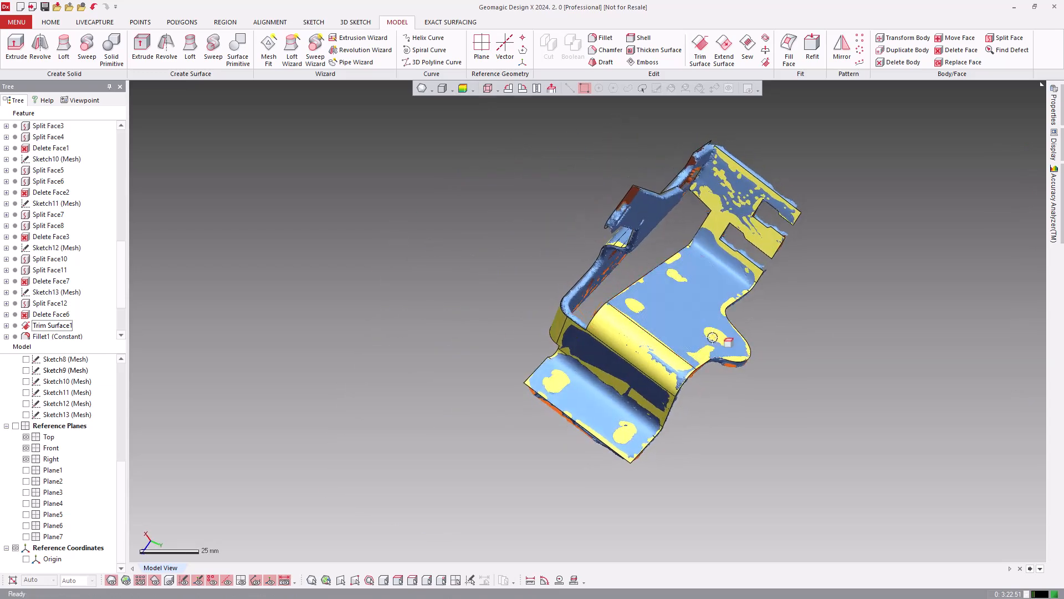
pyautogui.scroll(2, 712, 337)
pyautogui.click(777, 304)
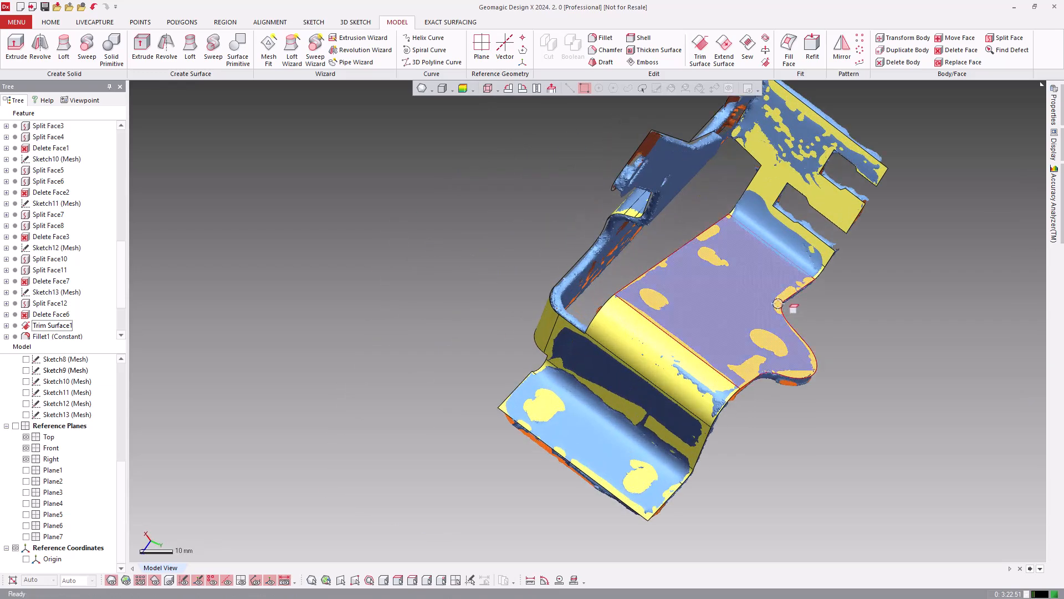
pyautogui.rightClick(786, 301)
pyautogui.click(791, 276)
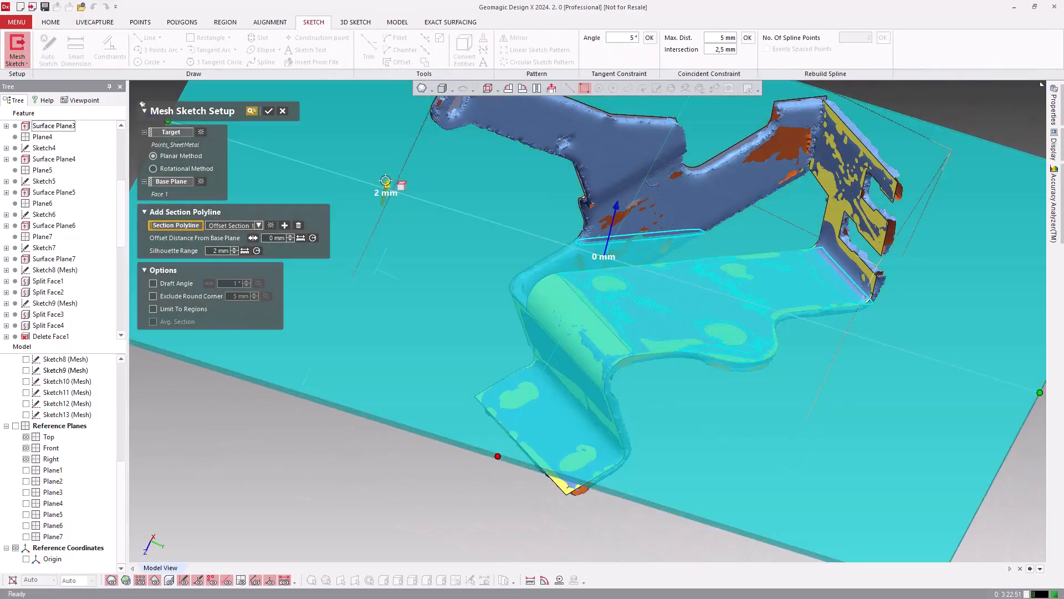
pyautogui.moveTo(379, 209); pyautogui.dragTo(383, 167)
pyautogui.moveTo(654, 187)
pyautogui.mouseDown(button='right')
pyautogui.moveTo(731, 205)
pyautogui.moveTo(670, 359)
pyautogui.moveTo(694, 394)
pyautogui.mouseUp(button='right')
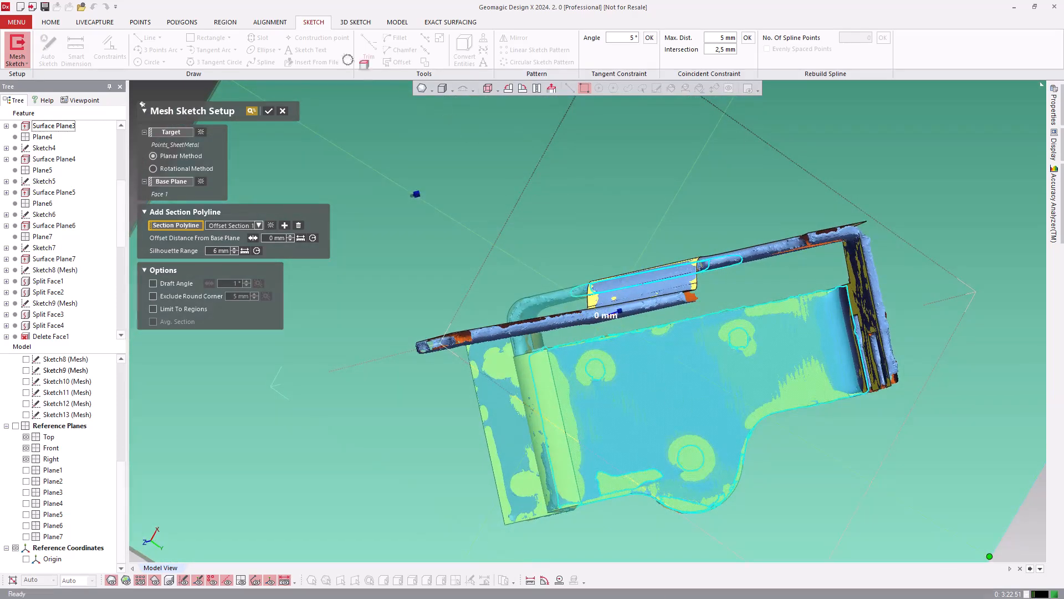
pyautogui.click(271, 111)
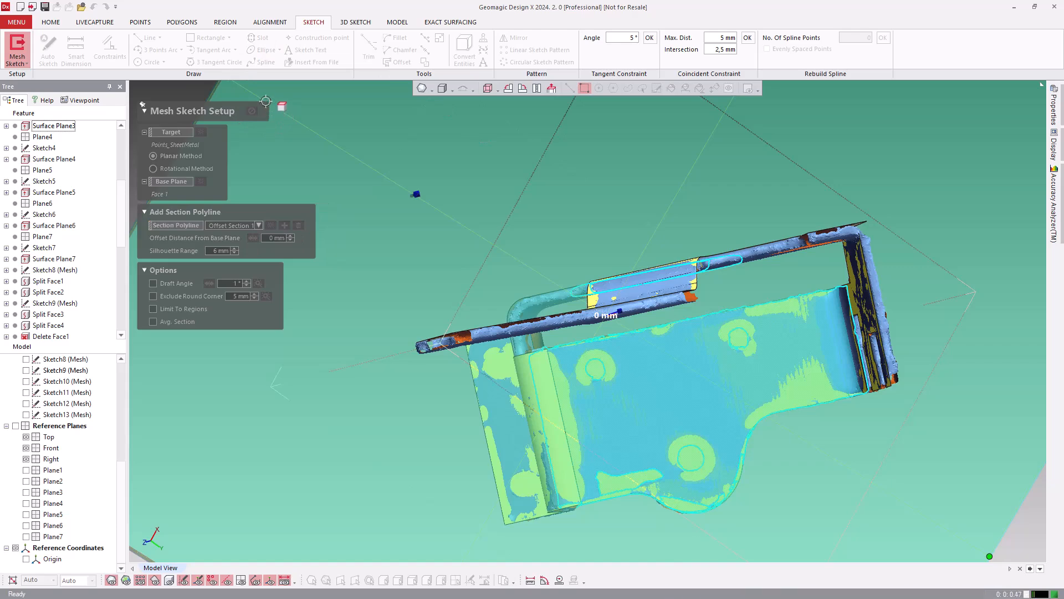
# Step: Fit circles to the three hole section polylines on the large lower plate
pyautogui.click(148, 62)
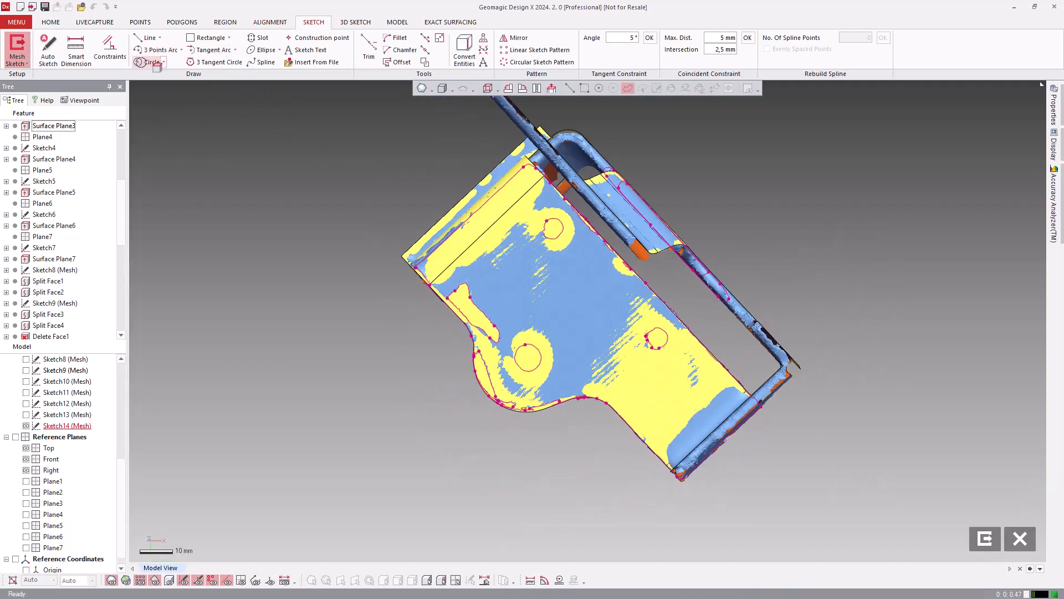
pyautogui.click(552, 237)
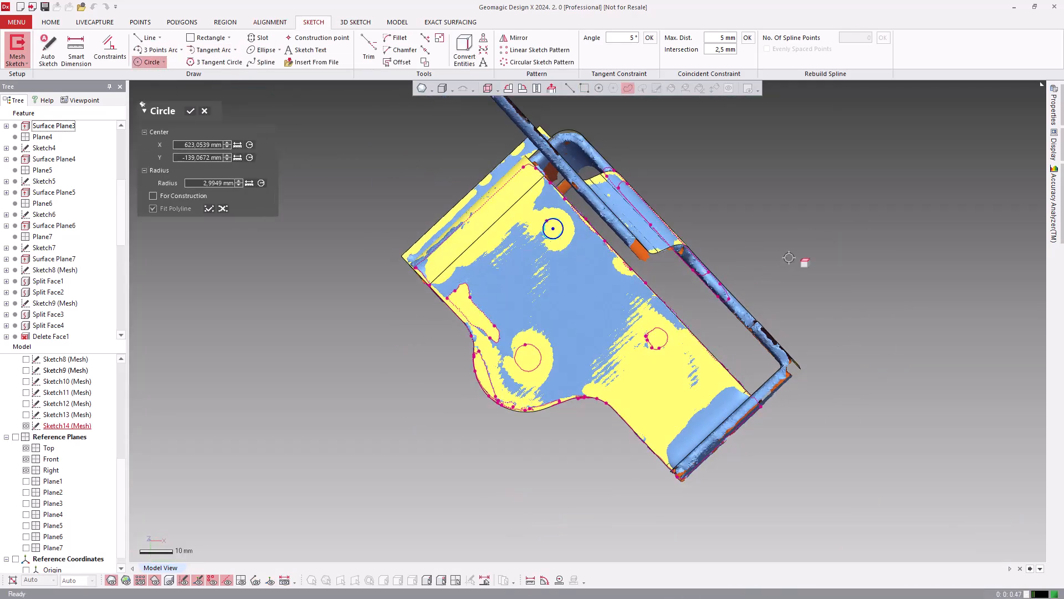
pyautogui.click(667, 345)
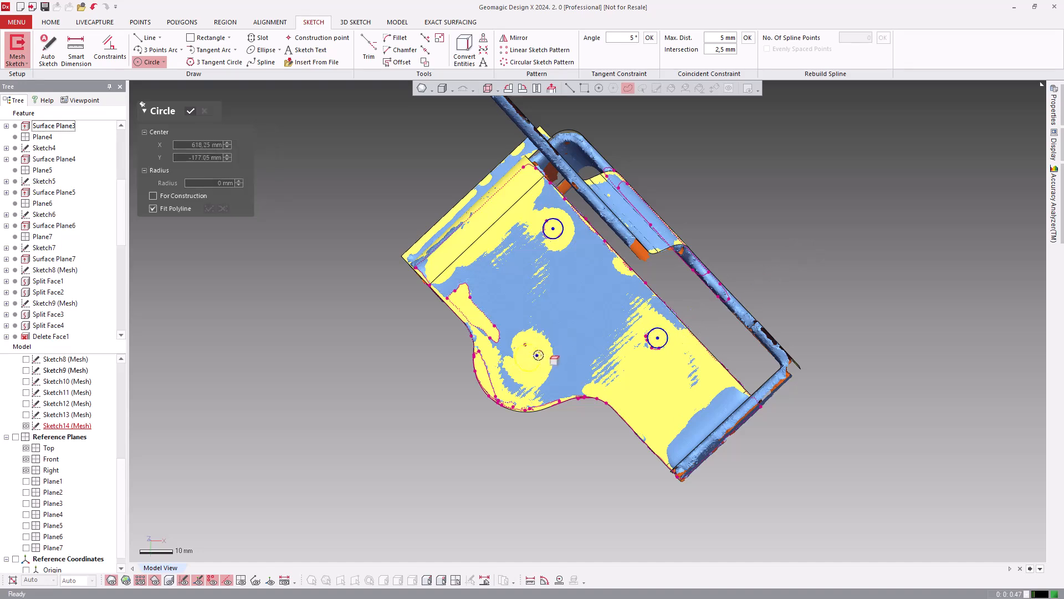
pyautogui.click(538, 357)
pyautogui.click(770, 269)
pyautogui.moveTo(624, 313); pyautogui.dragTo(762, 223, button='right')
pyautogui.moveTo(543, 336); pyautogui.dragTo(611, 307, button='right')
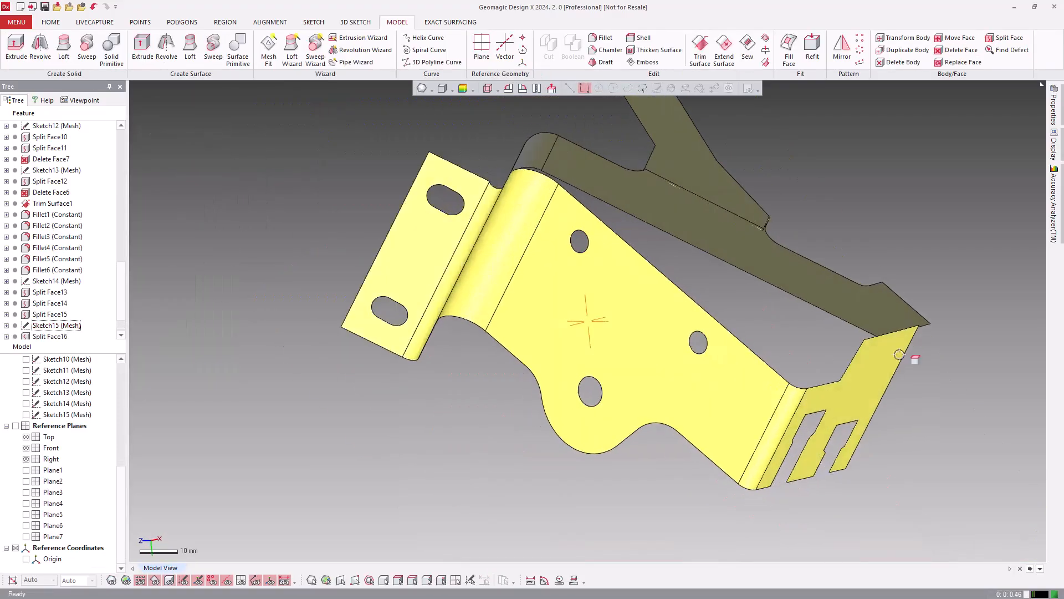
# Step: Show the scan mesh over the body and measure the linear distance from the long side face across the sheet's thickness
pyautogui.moveTo(899, 355); pyautogui.dragTo(654, 381, button='right')
pyautogui.hotkey('ctrl', '1')
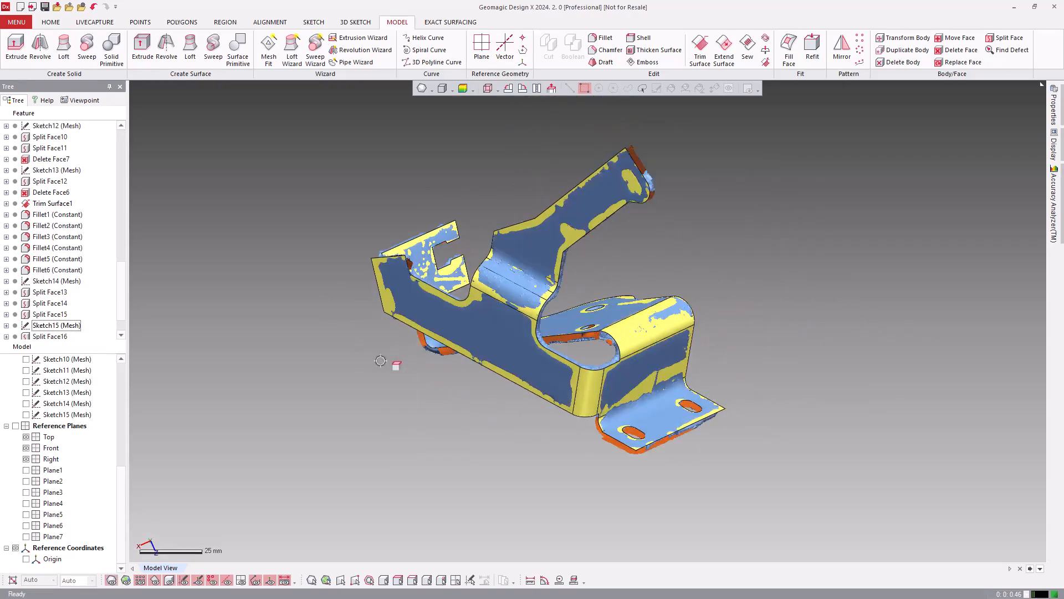
pyautogui.scroll(4, 415, 267)
pyautogui.moveTo(388, 247)
pyautogui.keyDown('ctrl'); pyautogui.mouseDown(button='right')
pyautogui.moveTo(570, 311)
pyautogui.moveTo(400, 261)
pyautogui.mouseUp(button='right'); pyautogui.keyUp('ctrl')
pyautogui.scroll(1, 383, 233)
pyautogui.moveTo(472, 277); pyautogui.dragTo(551, 337, button='right')
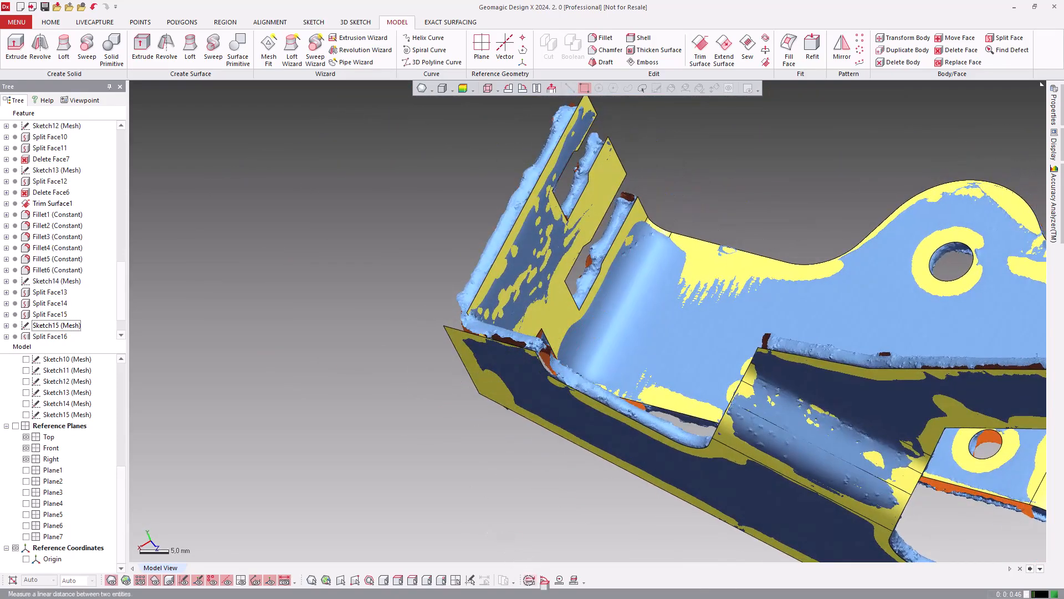
pyautogui.click(544, 580)
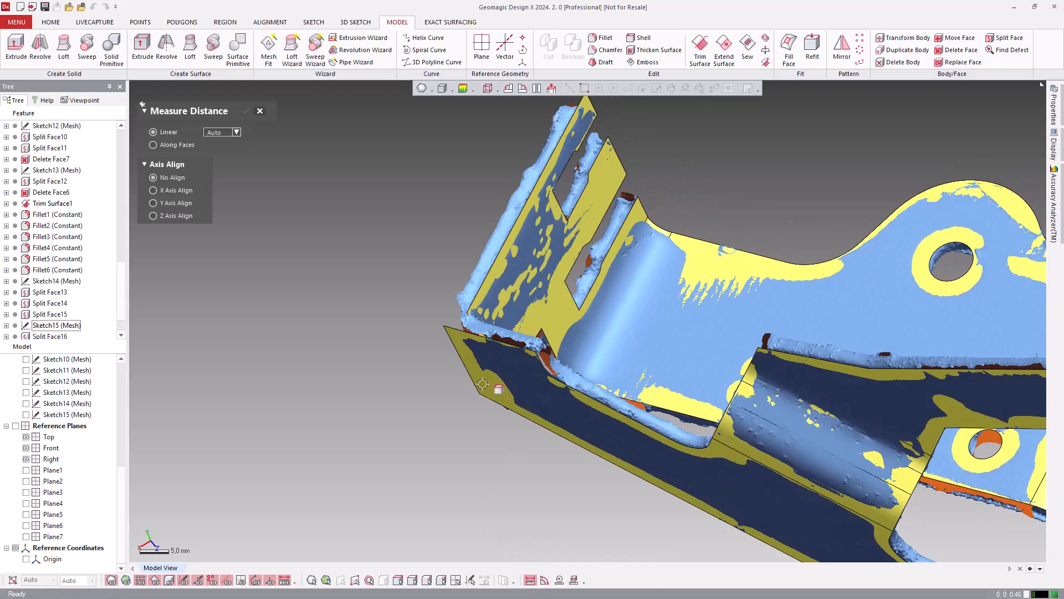
pyautogui.click(459, 337)
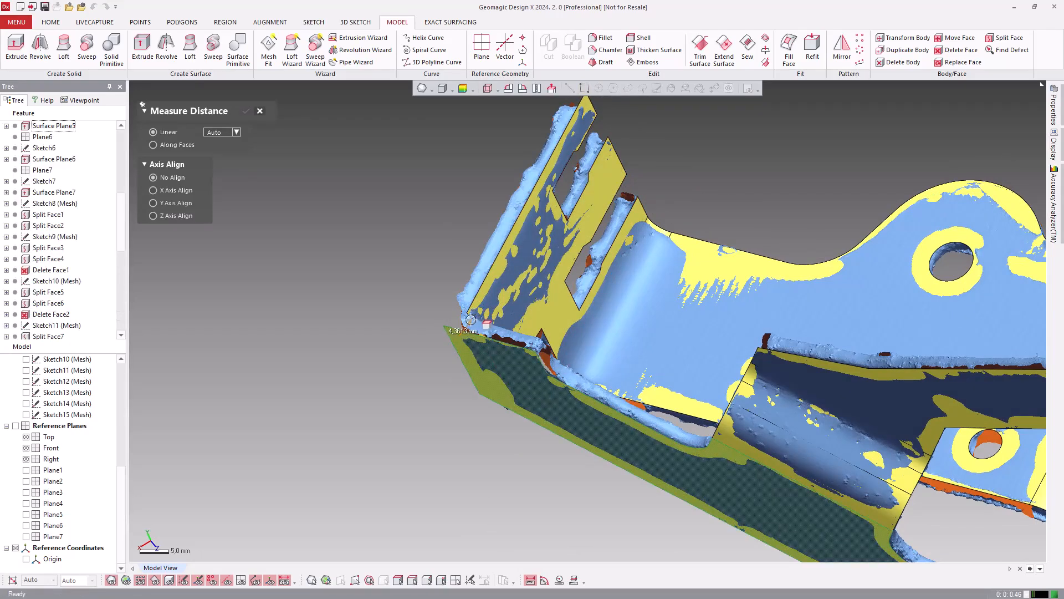
pyautogui.moveTo(468, 317); pyautogui.dragTo(561, 409, button='right')
pyautogui.scroll(3, 498, 364)
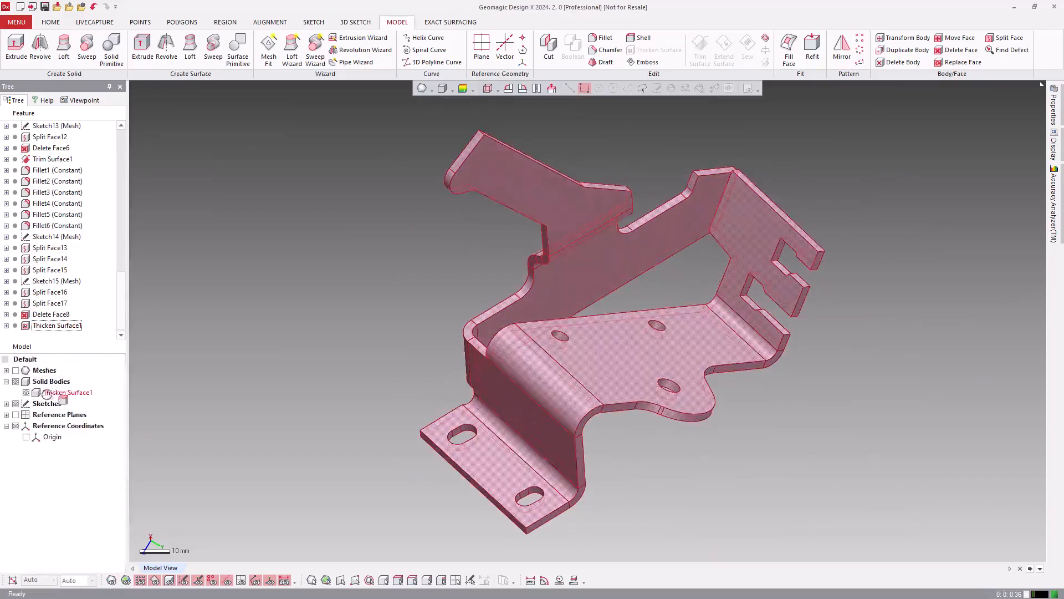
# Step: Roll the history back before Thicken Surface1 and export the surface body to the Chapas folder as Parasolid Binary file Chapa_superficie
pyautogui.rightClick(62, 325)
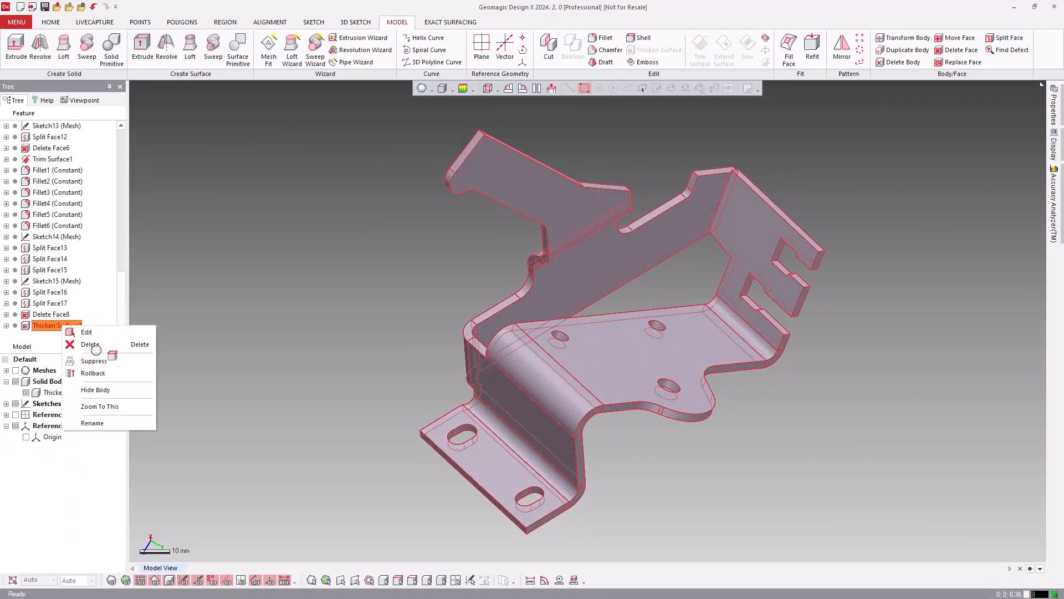
pyautogui.click(93, 373)
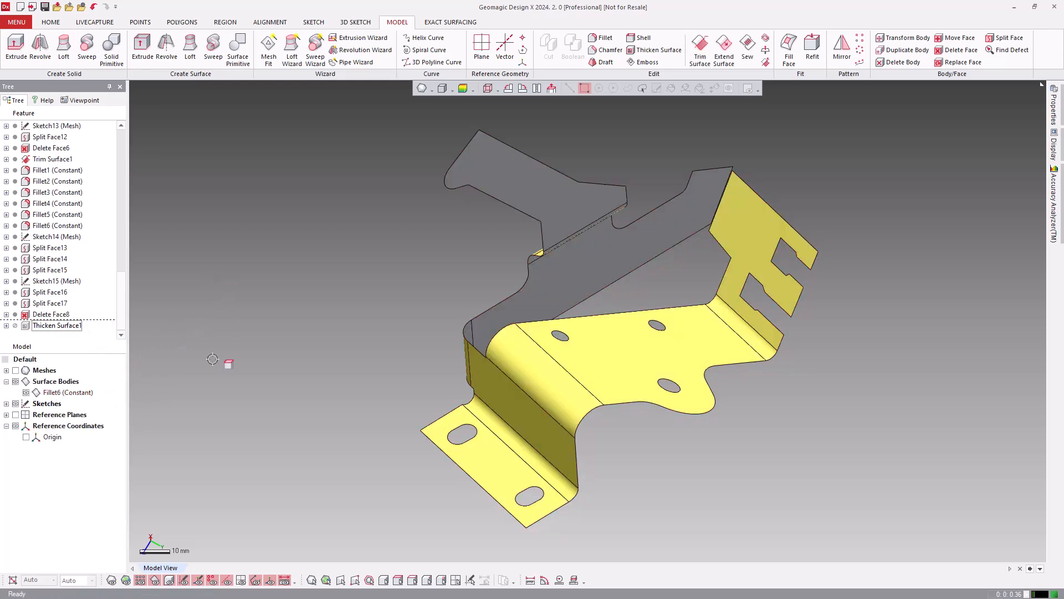
pyautogui.rightClick(59, 395)
pyautogui.click(111, 465)
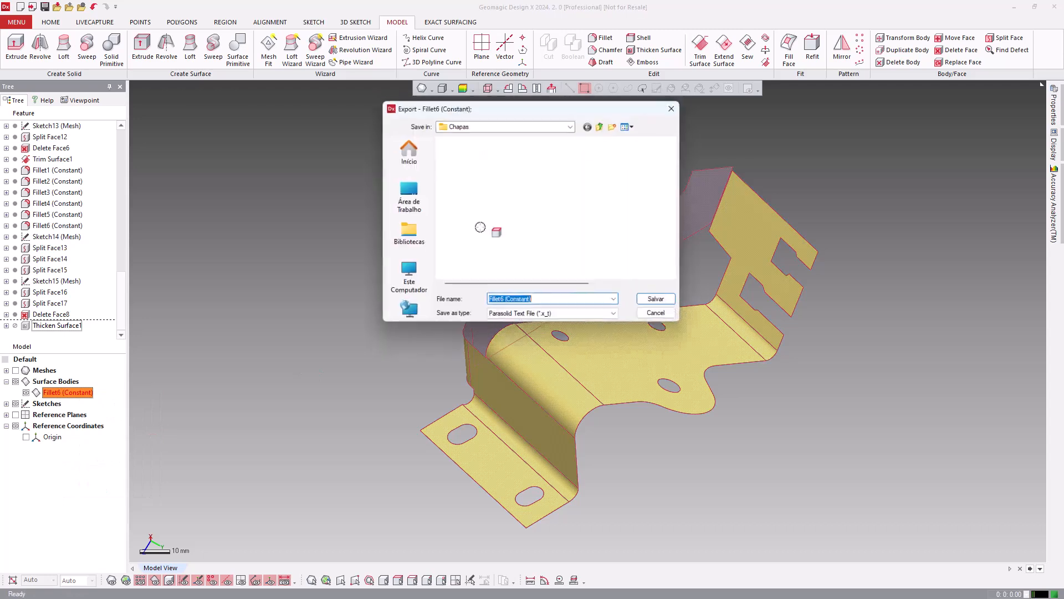
pyautogui.click(617, 317)
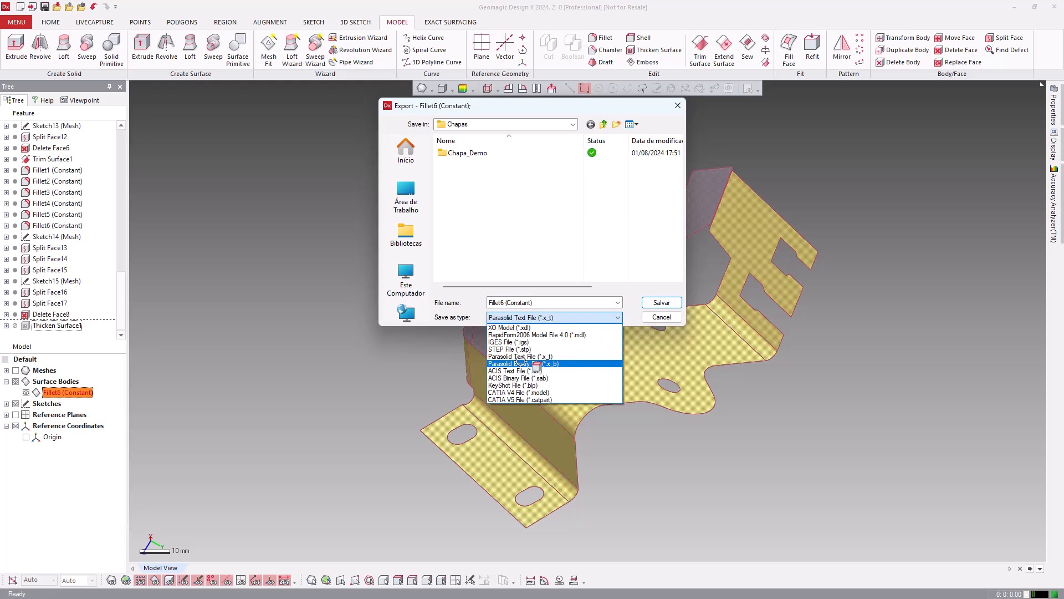
pyautogui.click(521, 364)
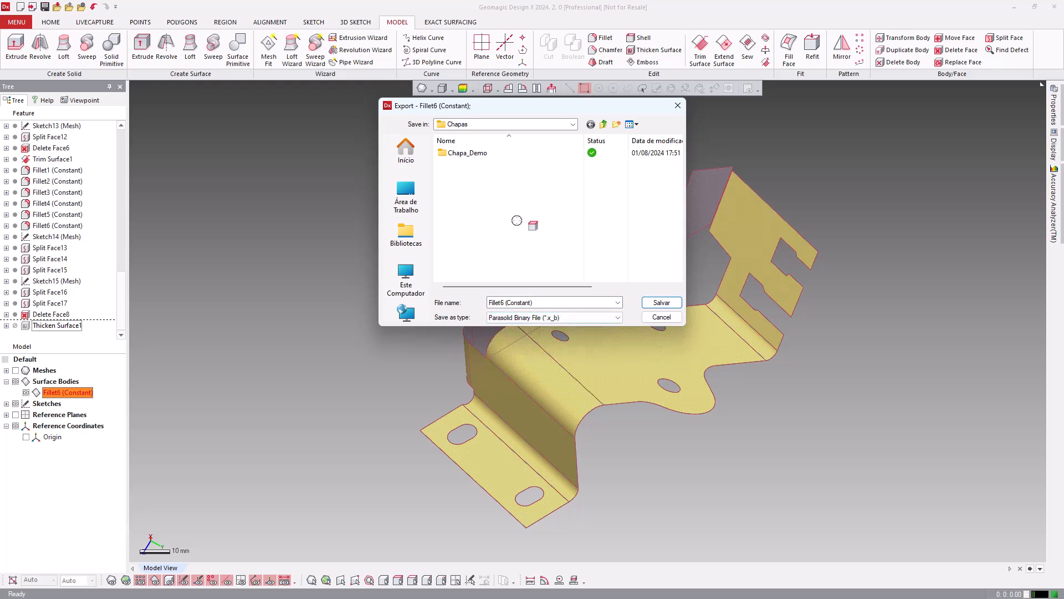
pyautogui.click(538, 303)
pyautogui.moveTo(519, 303); pyautogui.dragTo(488, 306)
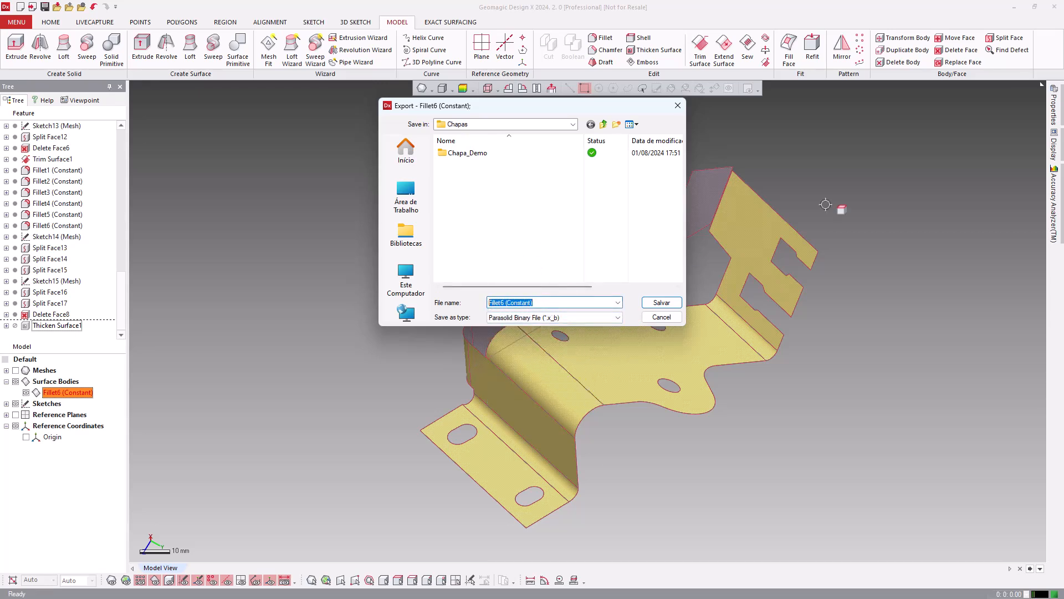
pyautogui.write('Chapa_')
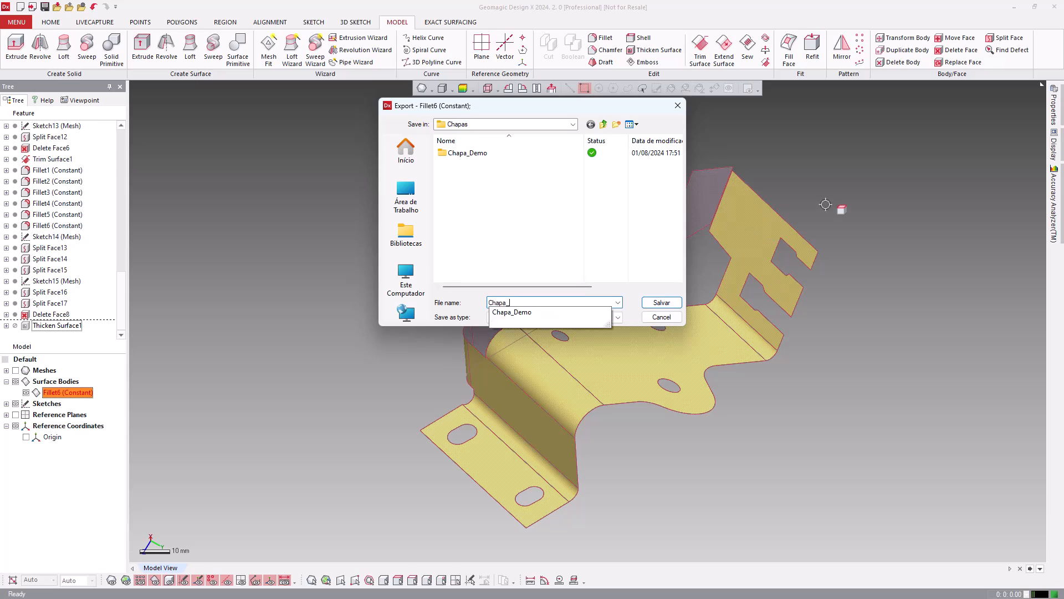
pyautogui.write('su')
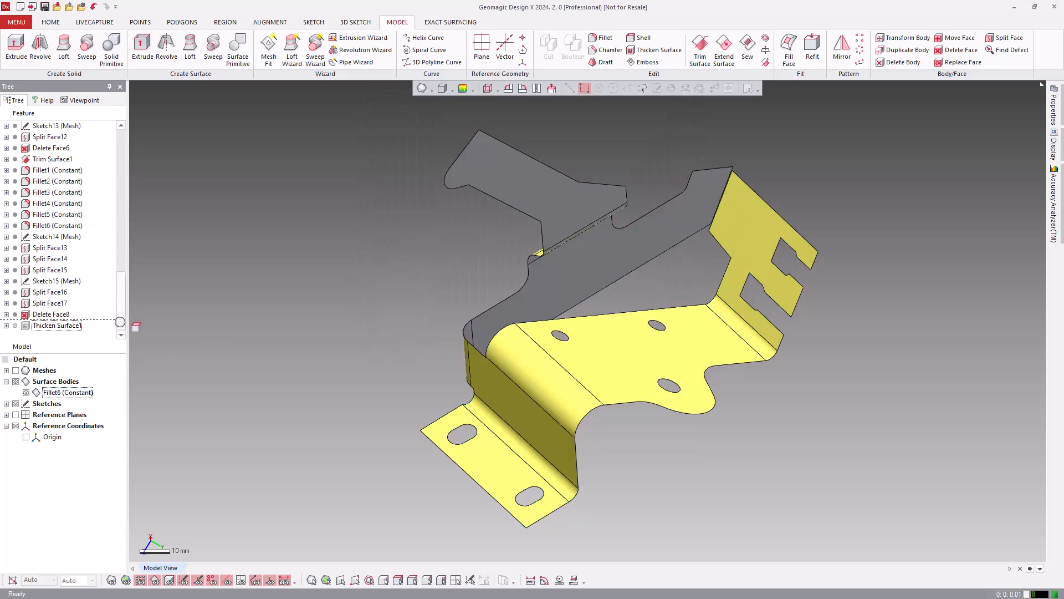
# Step: Roll the feature history forward to the end to restore the thickened solid
pyautogui.rightClick(78, 327)
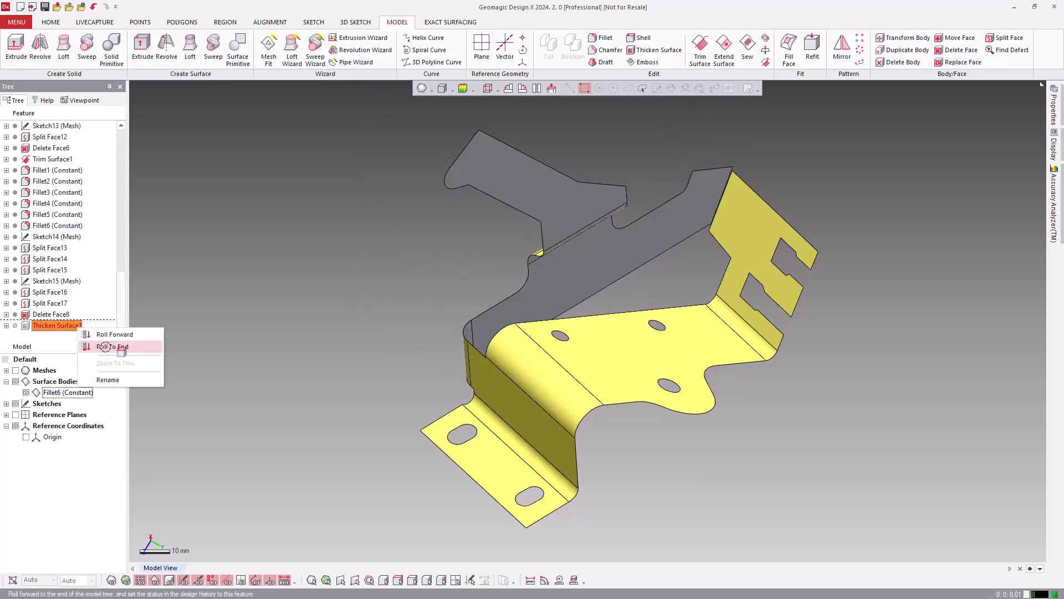
pyautogui.click(105, 346)
pyautogui.click(213, 258)
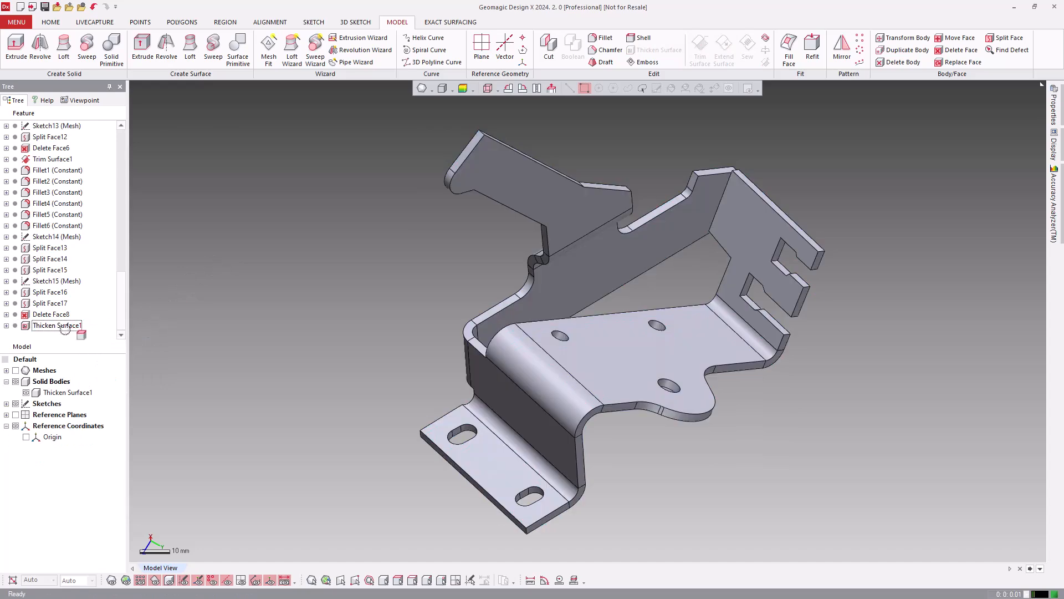
# Step: Export the Thicken Surface1 solid body to the Chapas folder as a Parasolid Binary file named Chapa_solido
pyautogui.click(55, 325)
pyautogui.rightClick(58, 326)
pyautogui.click(49, 392)
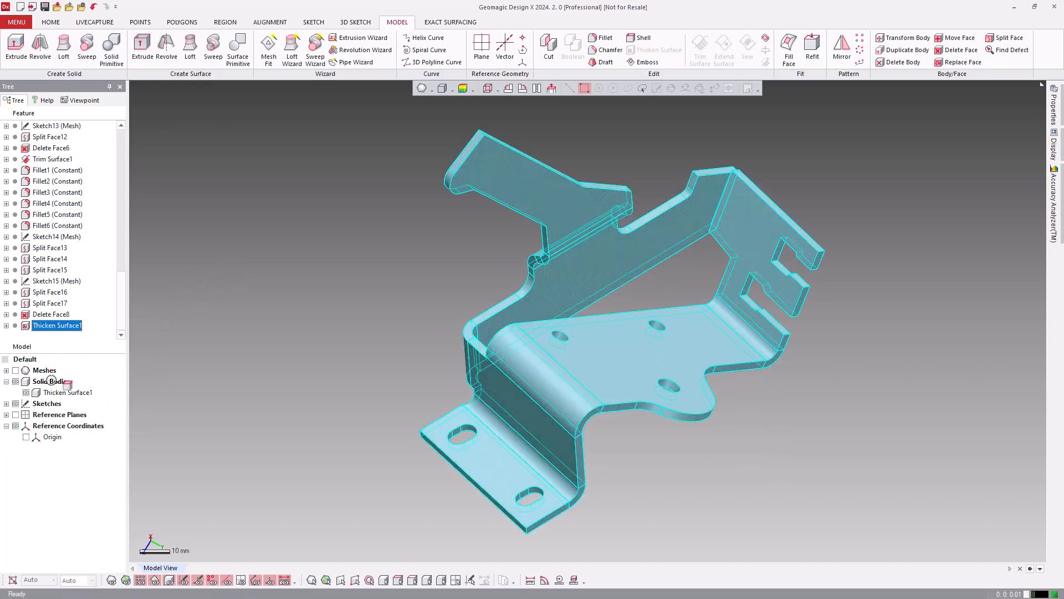
pyautogui.click(49, 392)
pyautogui.rightClick(55, 392)
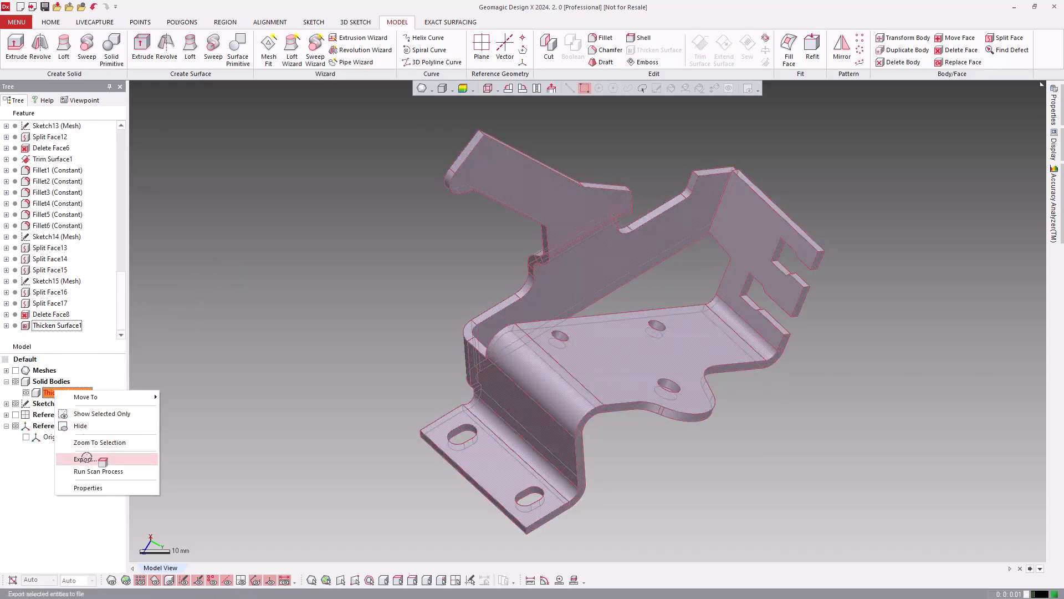
pyautogui.click(85, 458)
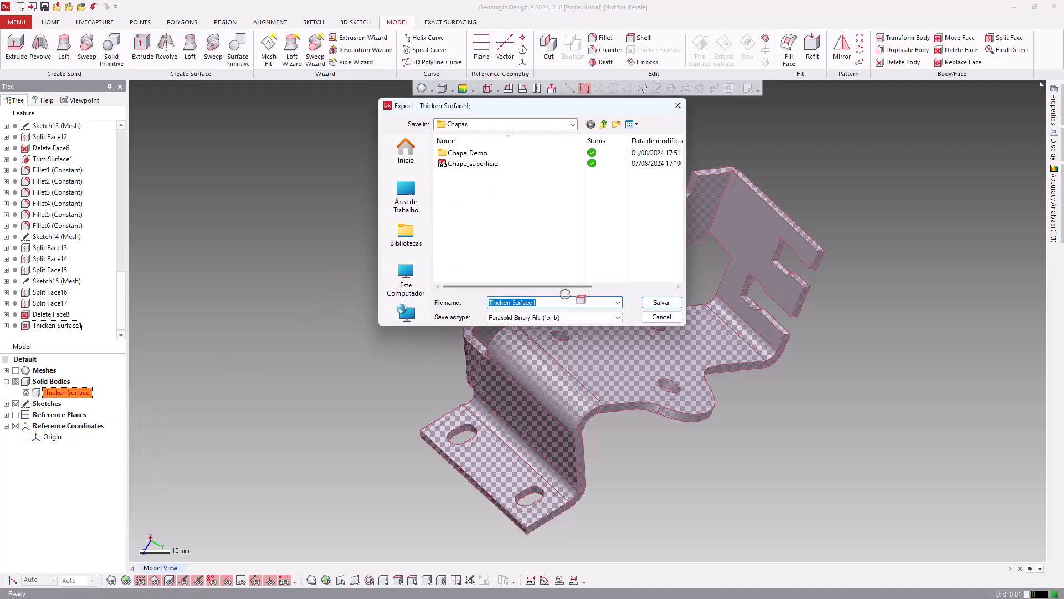
pyautogui.click(545, 301)
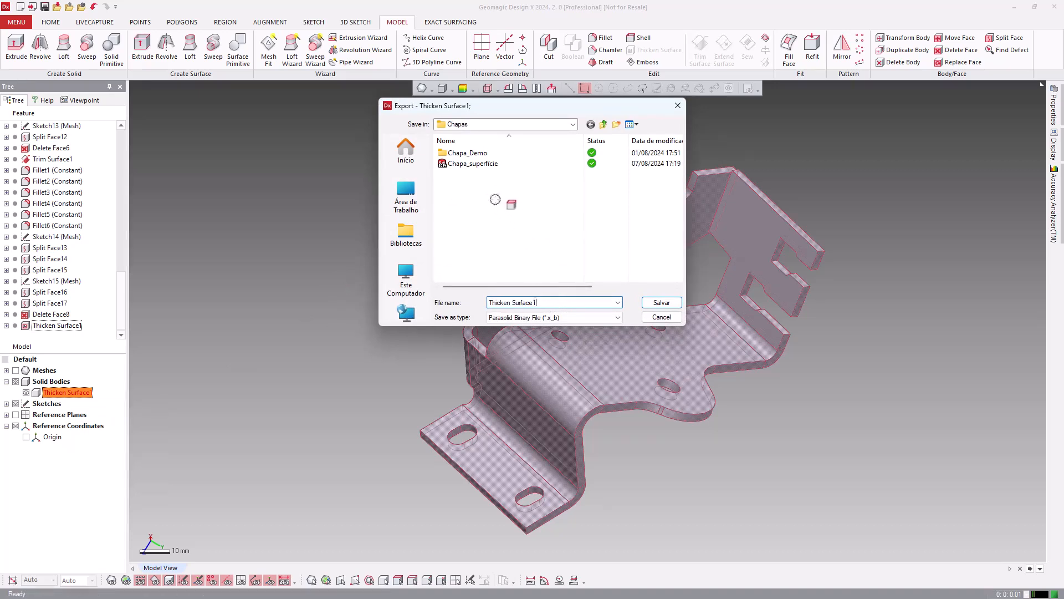
pyautogui.click(473, 163)
pyautogui.doubleClick(543, 300)
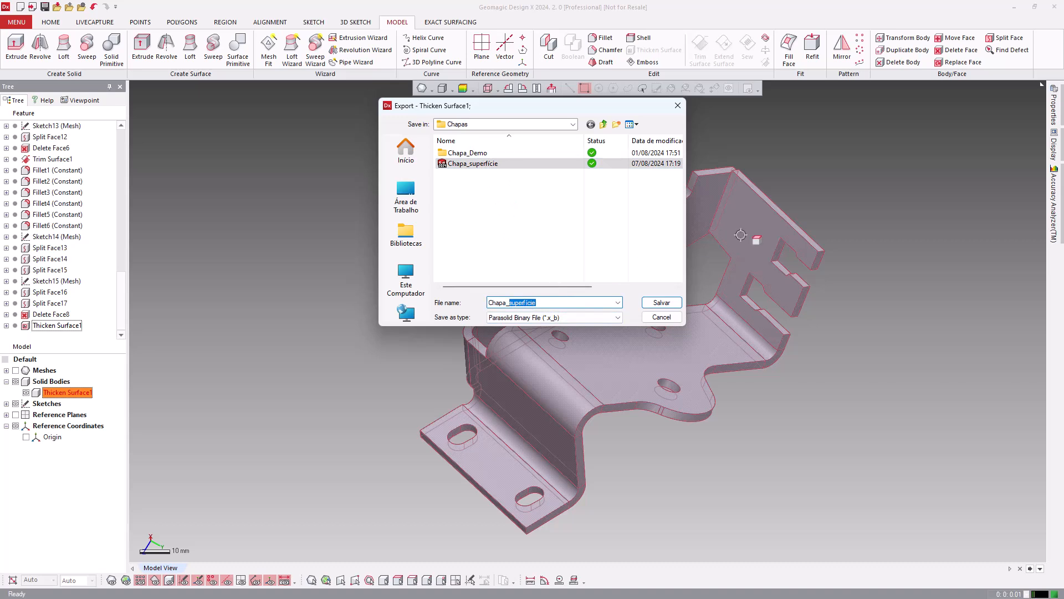
pyautogui.write('solido')
pyautogui.click(661, 302)
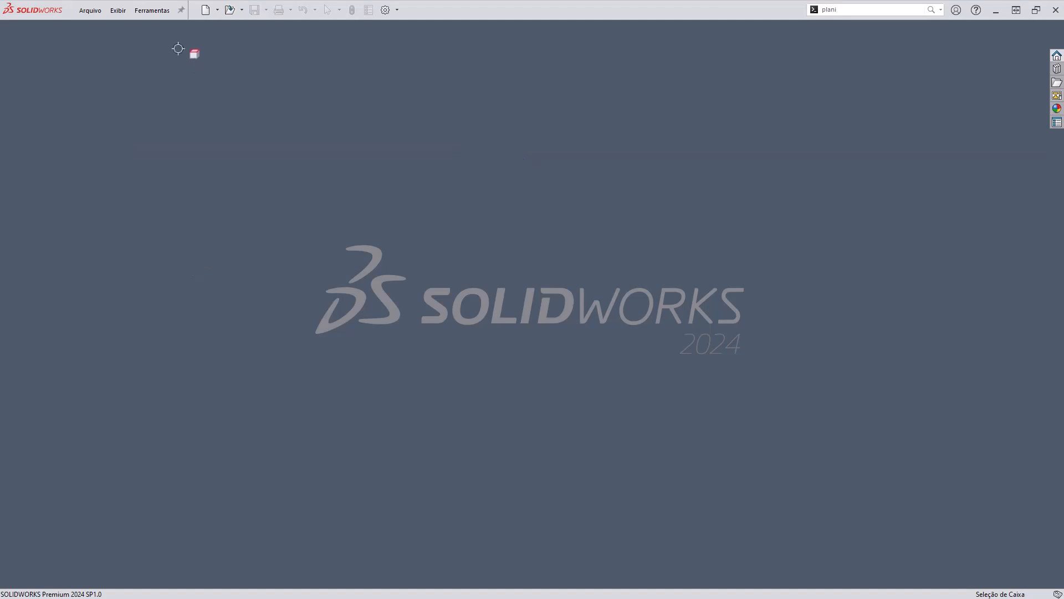
# Step: Switch to SOLIDWORKS, open Chapa_solido from the Chapas folder and repair all its faulty faces through the import diagnosis
pyautogui.click(229, 9)
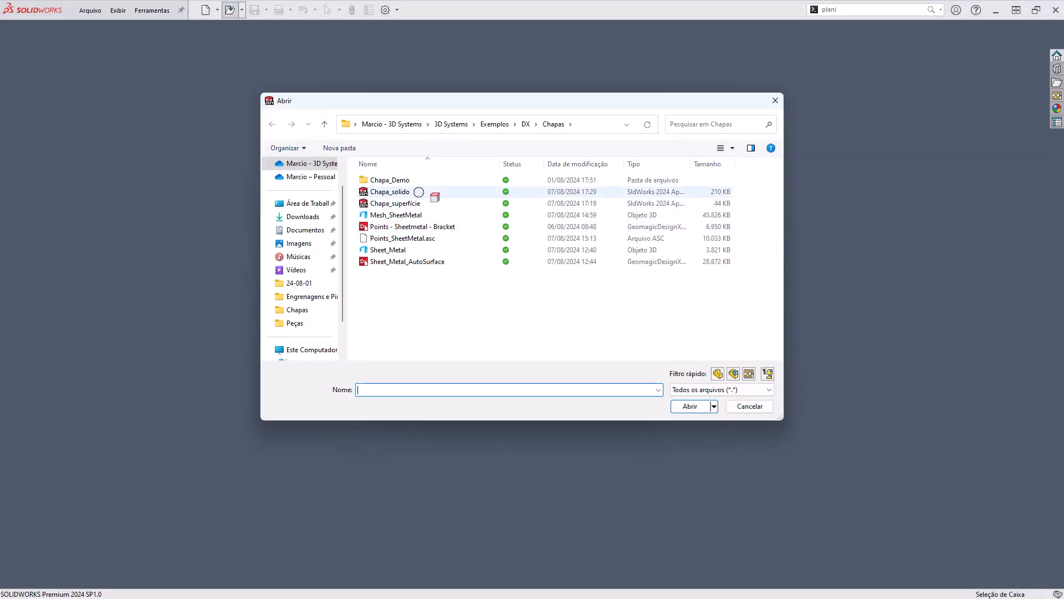
pyautogui.click(406, 190)
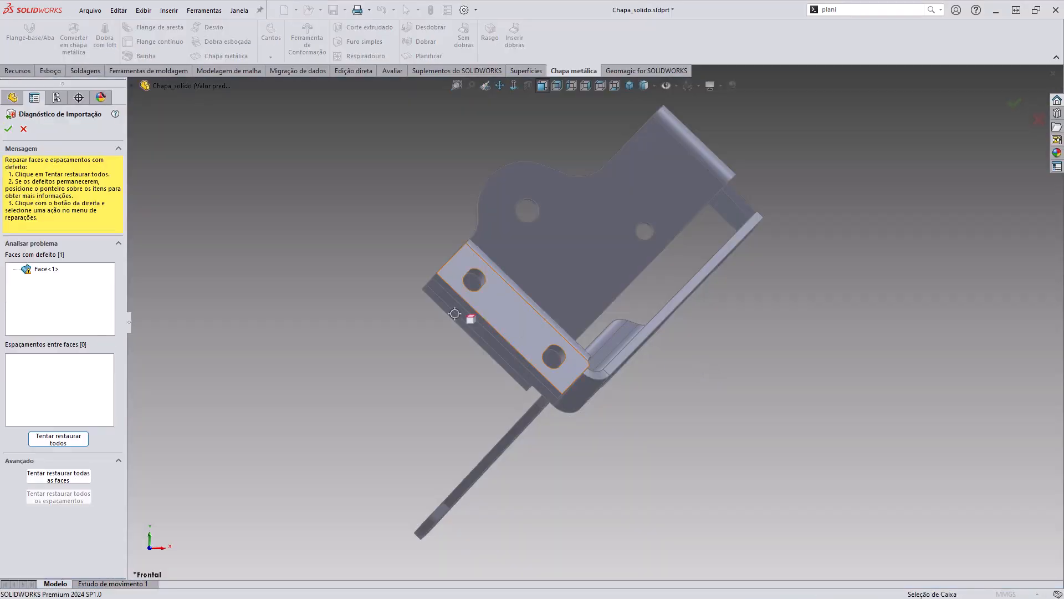
pyautogui.click(68, 437)
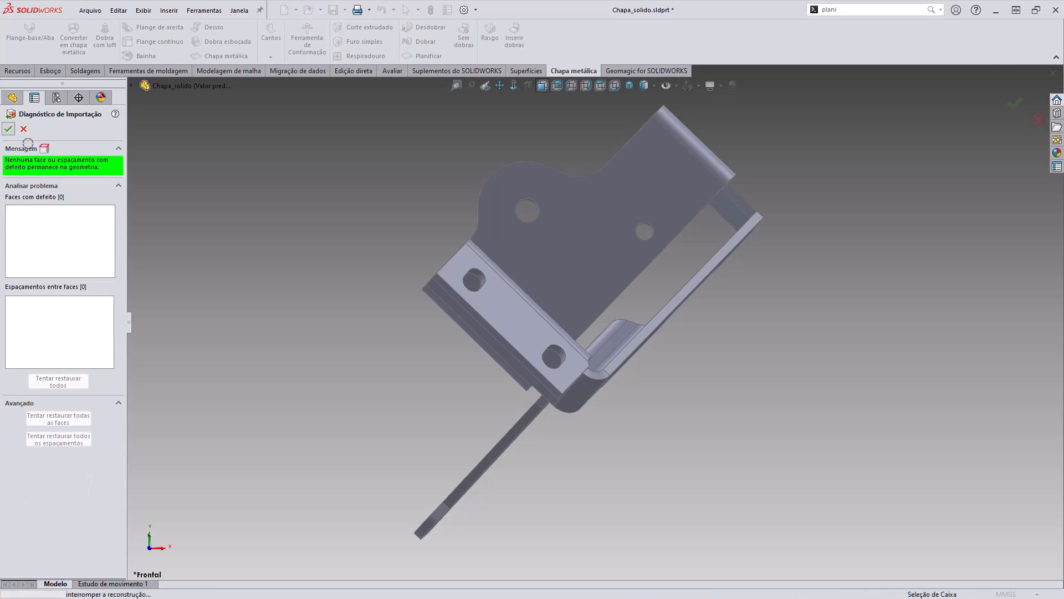
pyautogui.moveTo(630, 261); pyautogui.dragTo(750, 311, button='middle')
pyautogui.moveTo(703, 351); pyautogui.dragTo(736, 243, button='middle')
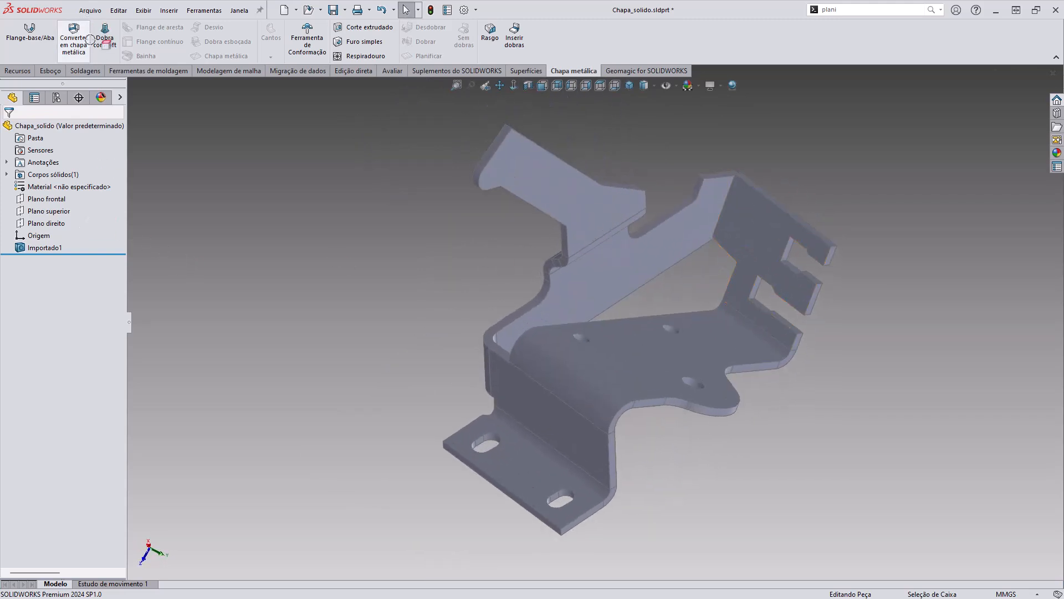
# Step: Convert the imported solid to sheet metal, fixing the flat face above the slotted flange and collecting all bends
pyautogui.click(646, 70)
pyautogui.click(577, 70)
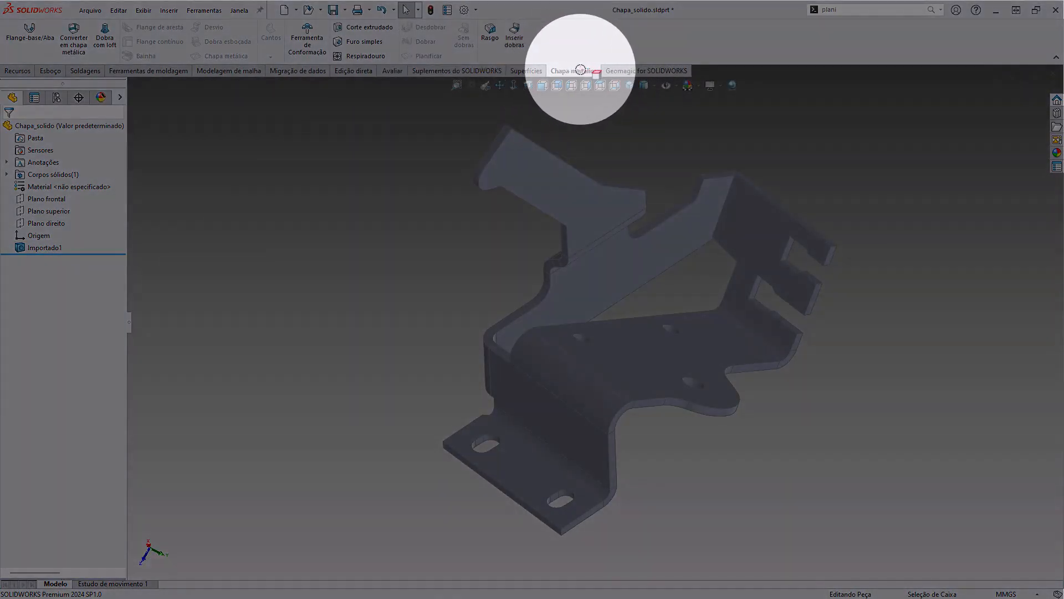
pyautogui.click(74, 39)
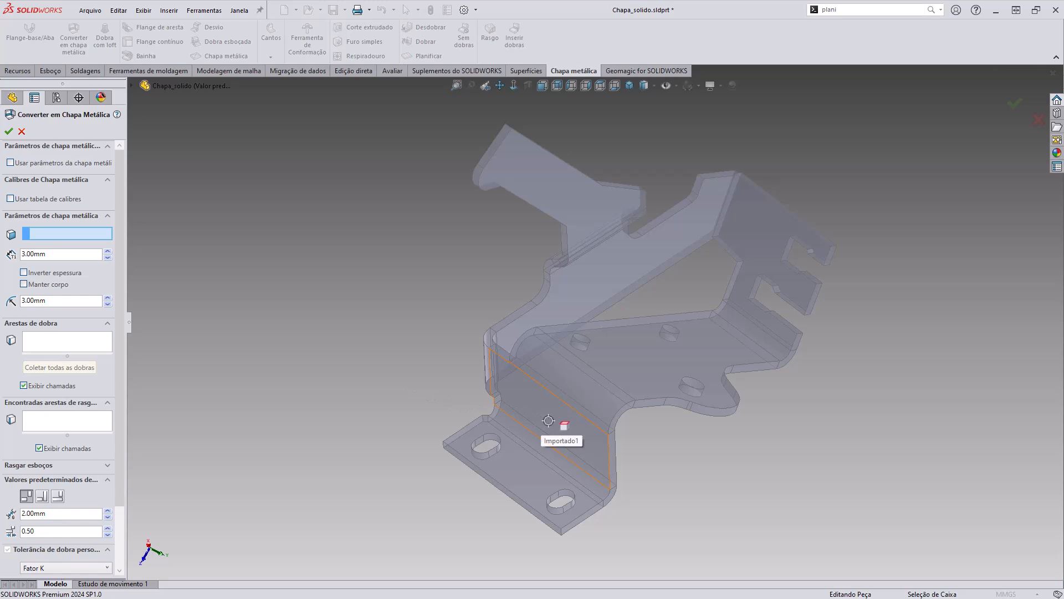
pyautogui.click(601, 345)
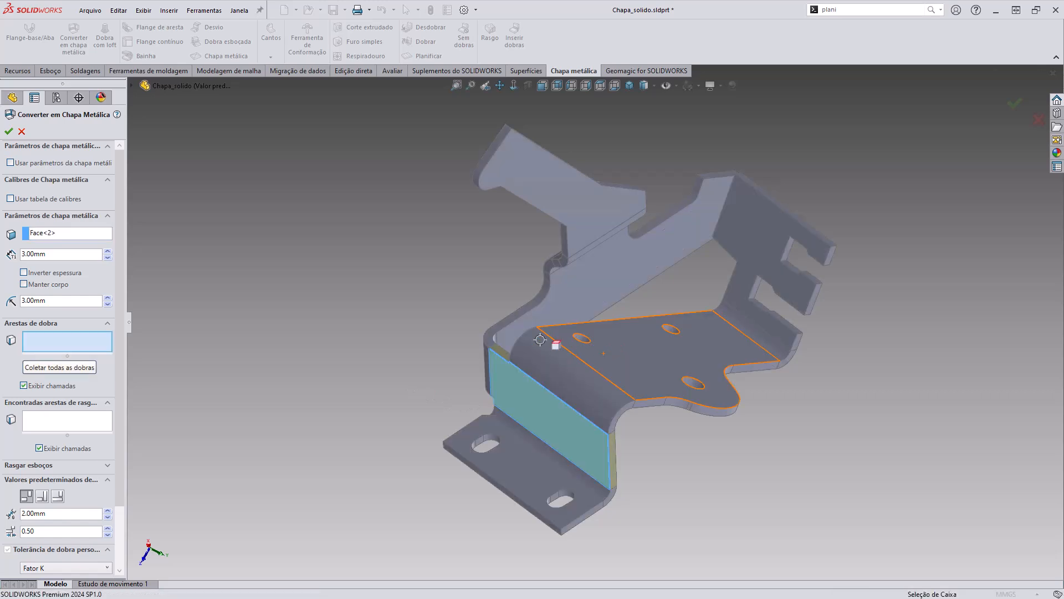
pyautogui.click(45, 367)
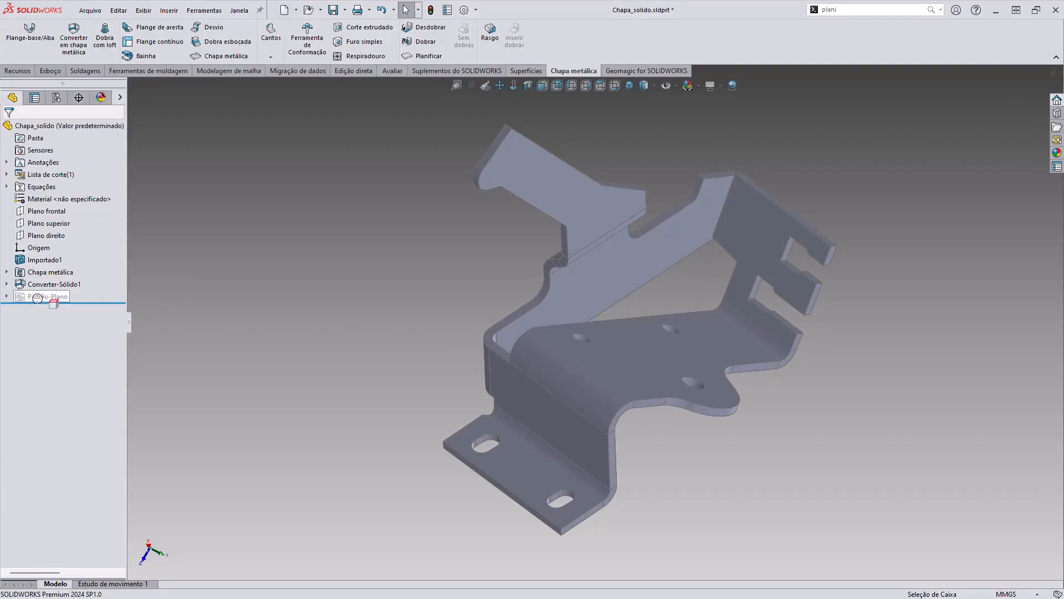
pyautogui.press('ctrl')
pyautogui.press('ctrl')
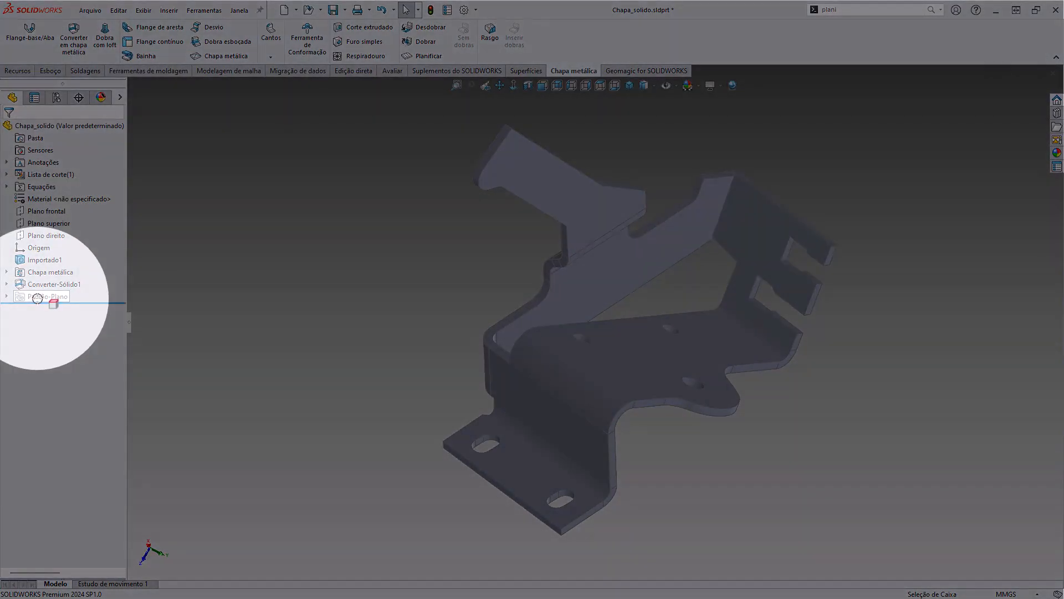
# Step: Flatten the converted solid bracket and inspect its flat pattern facing the large face with three holes
pyautogui.moveTo(361, 176); pyautogui.dragTo(415, 58)
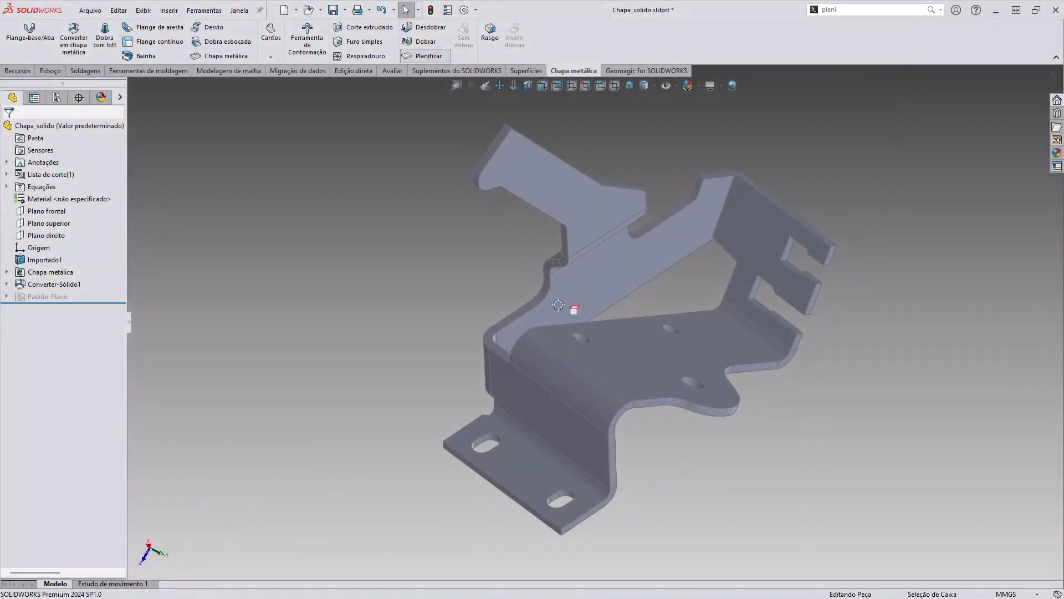
pyautogui.click(581, 343)
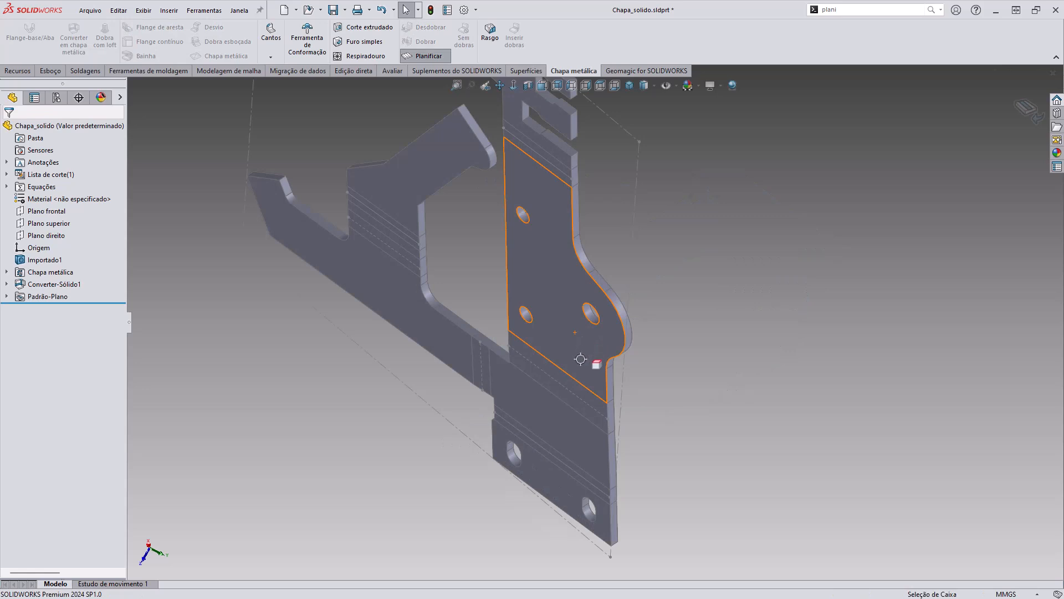
pyautogui.scroll(2, 570, 360)
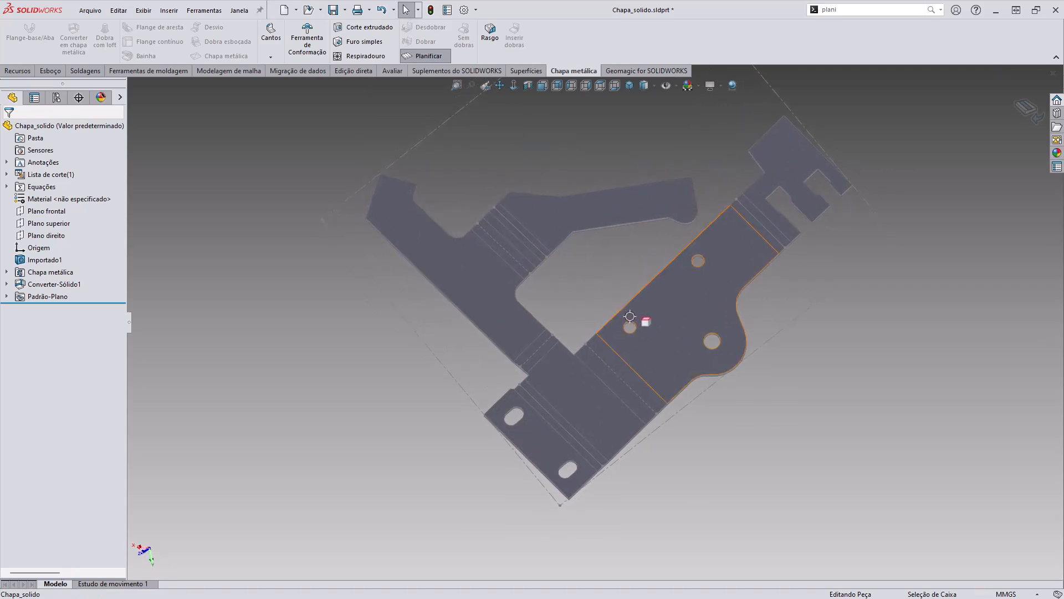
pyautogui.click(512, 86)
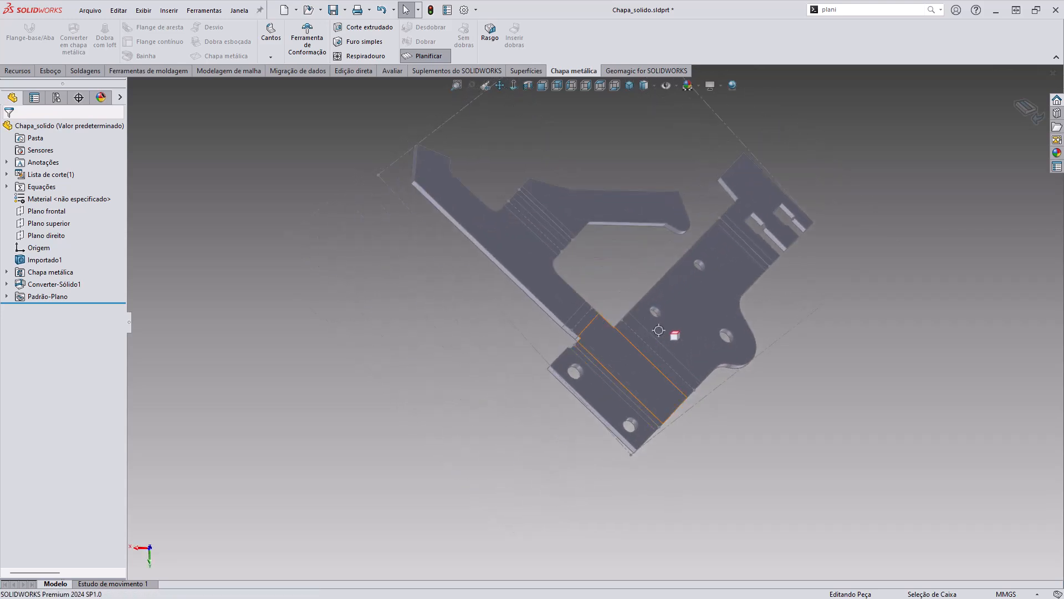
pyautogui.click(676, 313)
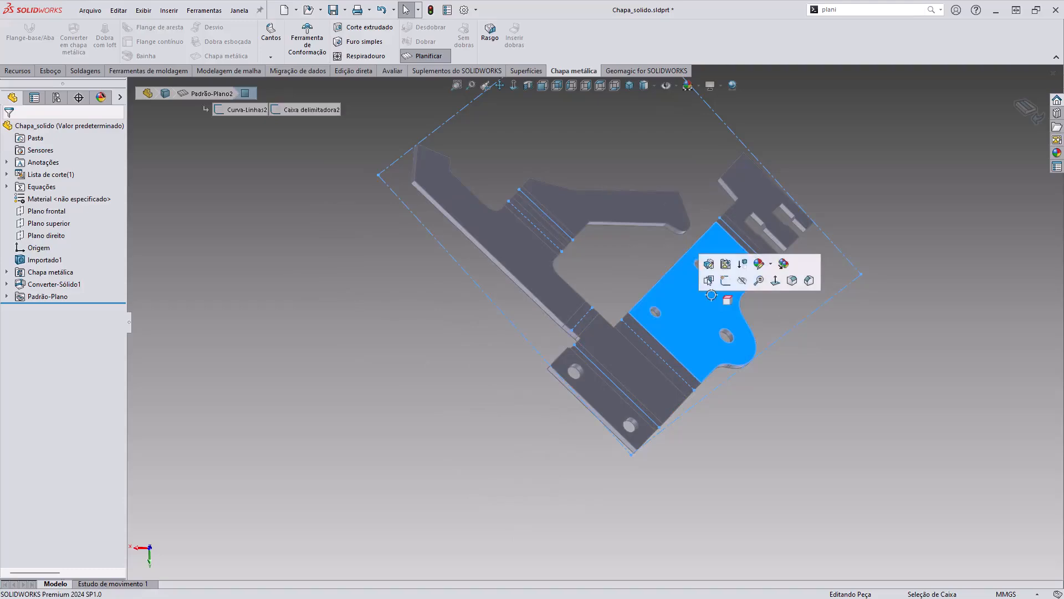
pyautogui.click(776, 280)
pyautogui.hotkey('ctrl', 'z')
pyautogui.moveTo(587, 307); pyautogui.dragTo(742, 290, button='middle')
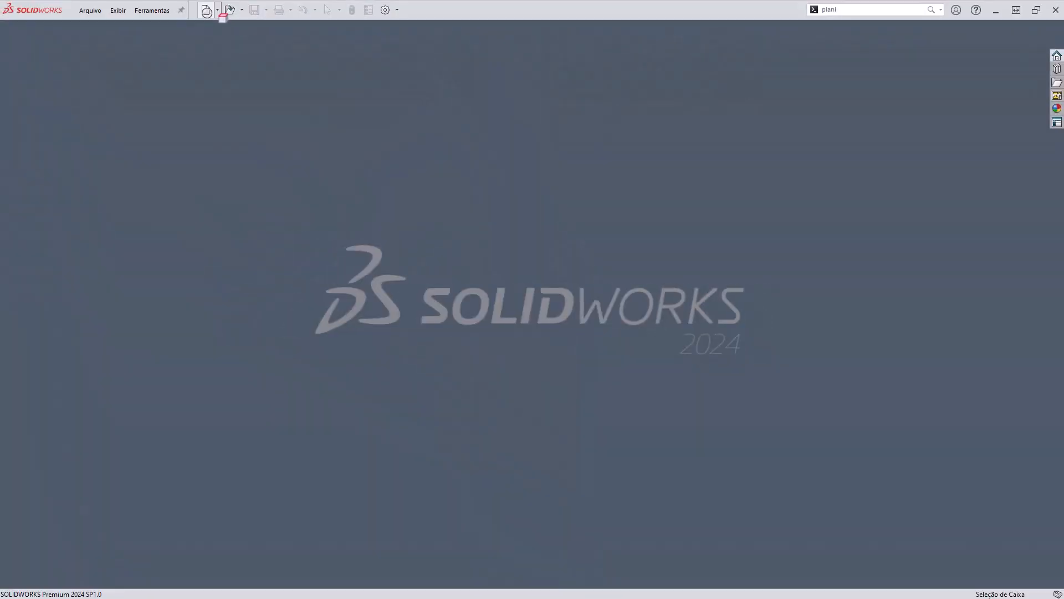
# Step: Open Chapa_superfície from the Chapas folder and run the import diagnosis on its surface body
pyautogui.click(230, 9)
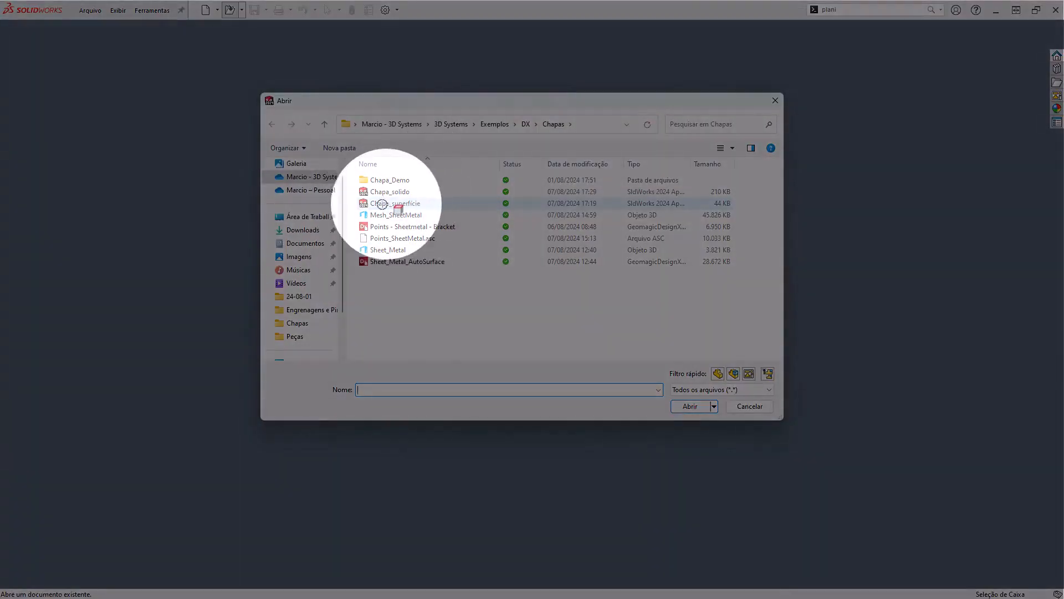
pyautogui.click(405, 203)
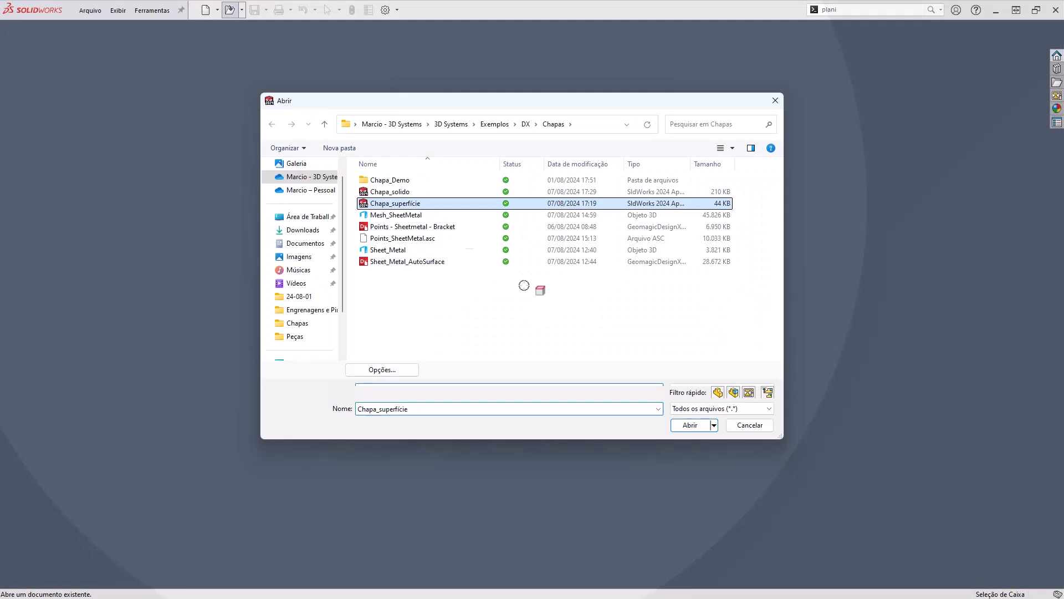
pyautogui.click(690, 422)
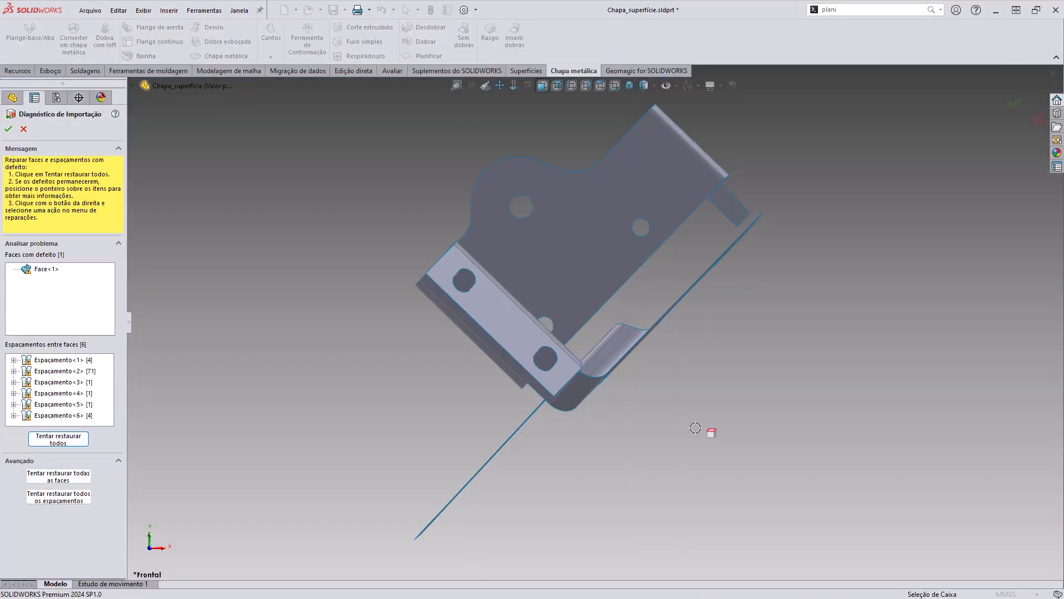
pyautogui.moveTo(563, 273); pyautogui.dragTo(312, 263, button='middle')
pyautogui.moveTo(713, 373)
pyautogui.mouseDown(button='middle')
pyautogui.moveTo(622, 340)
pyautogui.moveTo(676, 364)
pyautogui.moveTo(697, 289)
pyautogui.moveTo(720, 359)
pyautogui.mouseUp(button='middle')
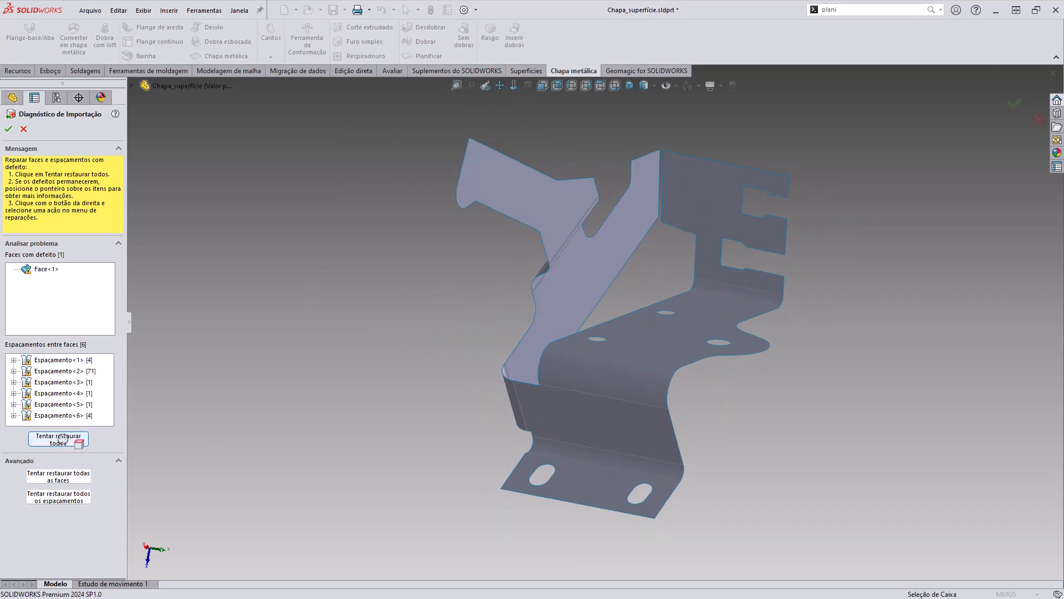
# Step: Try to repair all faulty faces and gaps of the imported surface, close the import diagnosis and undo the repair
pyautogui.click(61, 438)
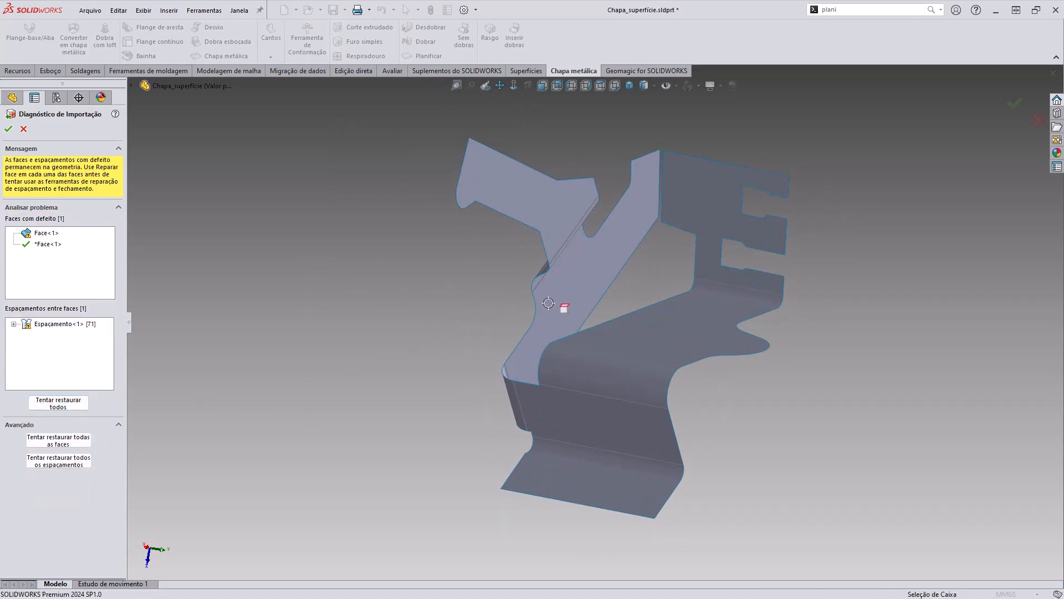
pyautogui.moveTo(696, 299); pyautogui.dragTo(673, 287, button='middle')
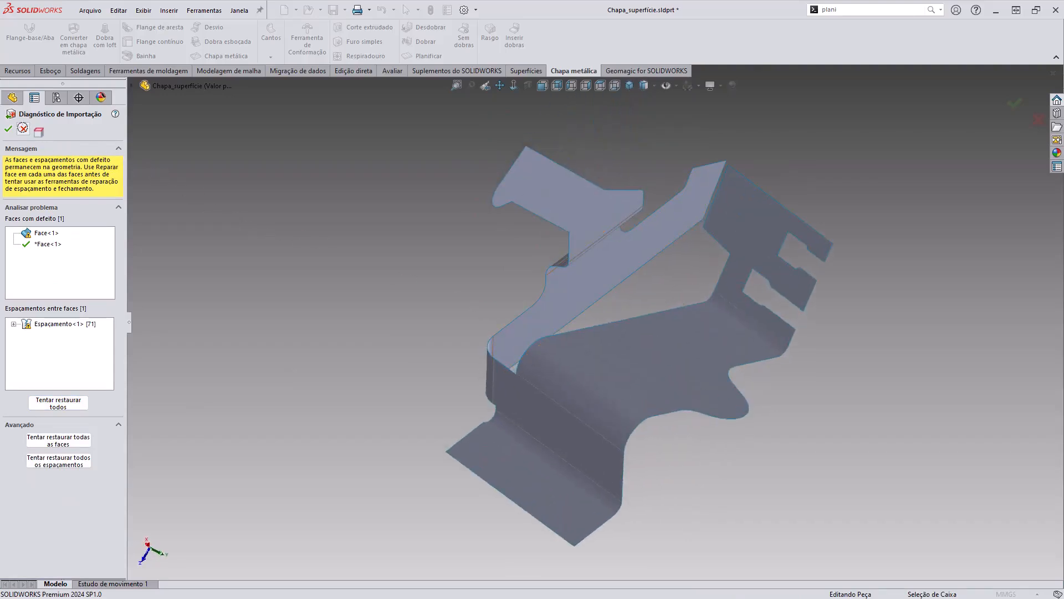
pyautogui.click(22, 128)
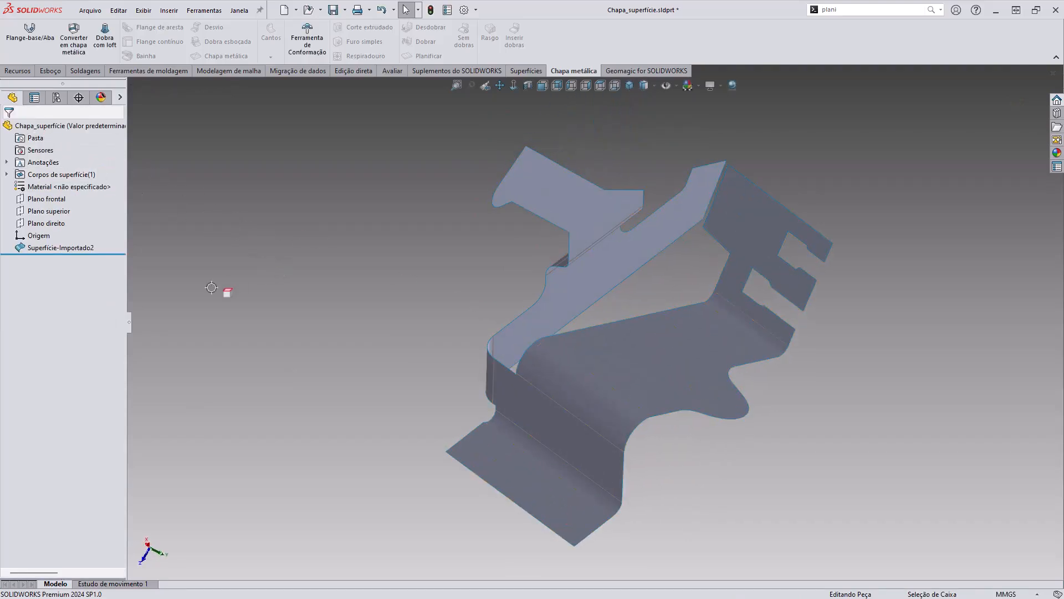
pyautogui.hotkey('ctrl', 'z')
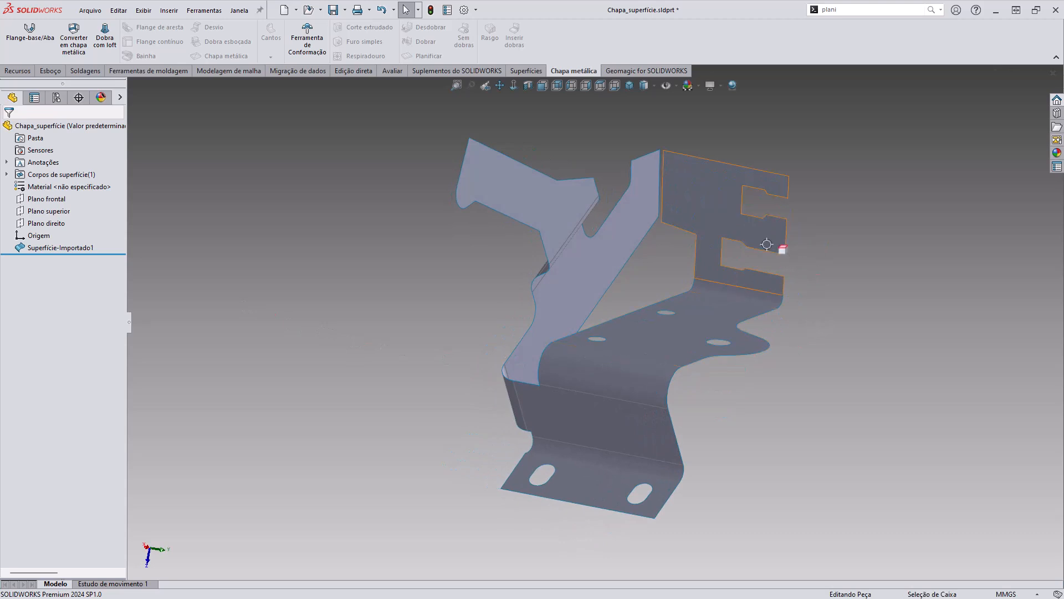
pyautogui.moveTo(766, 244); pyautogui.dragTo(754, 265, button='middle')
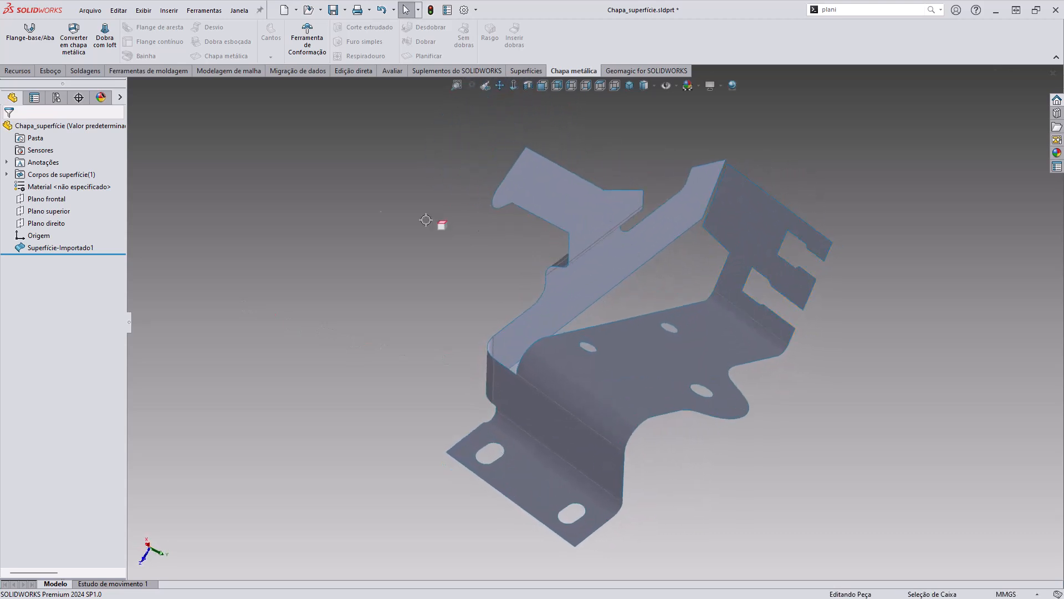
# Step: Convert the surface body to 3 mm thick sheet metal, fixing the flat face above the slotted flange and collecting all bends
pyautogui.click(74, 35)
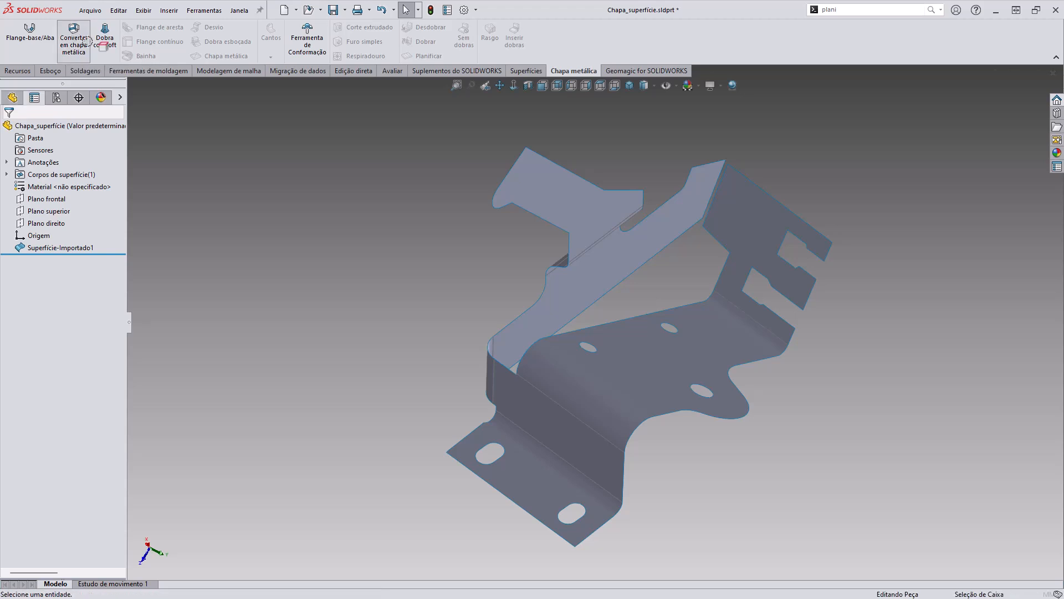
pyautogui.click(579, 436)
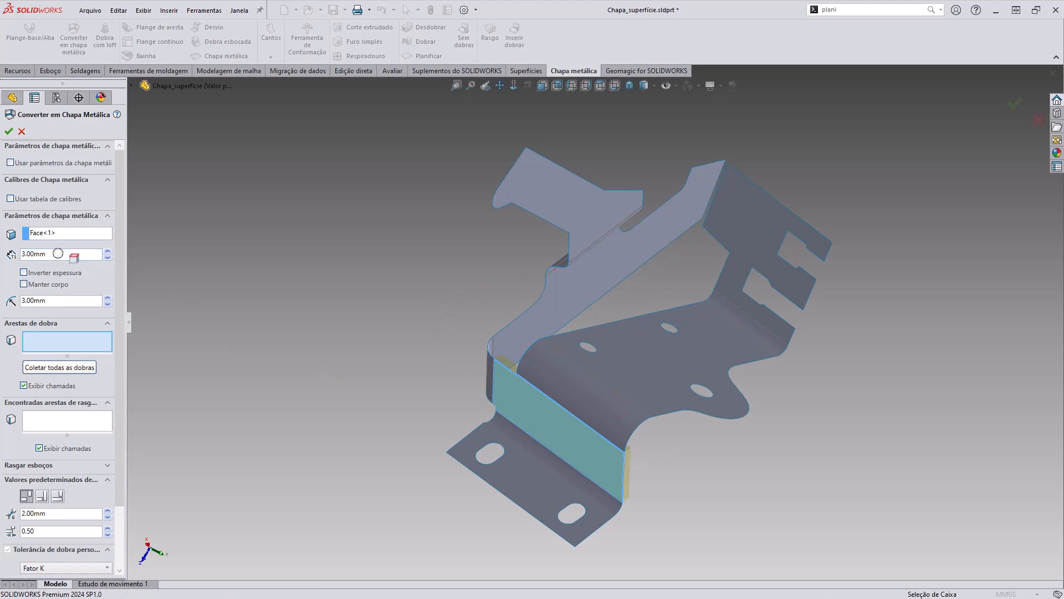
pyautogui.click(59, 367)
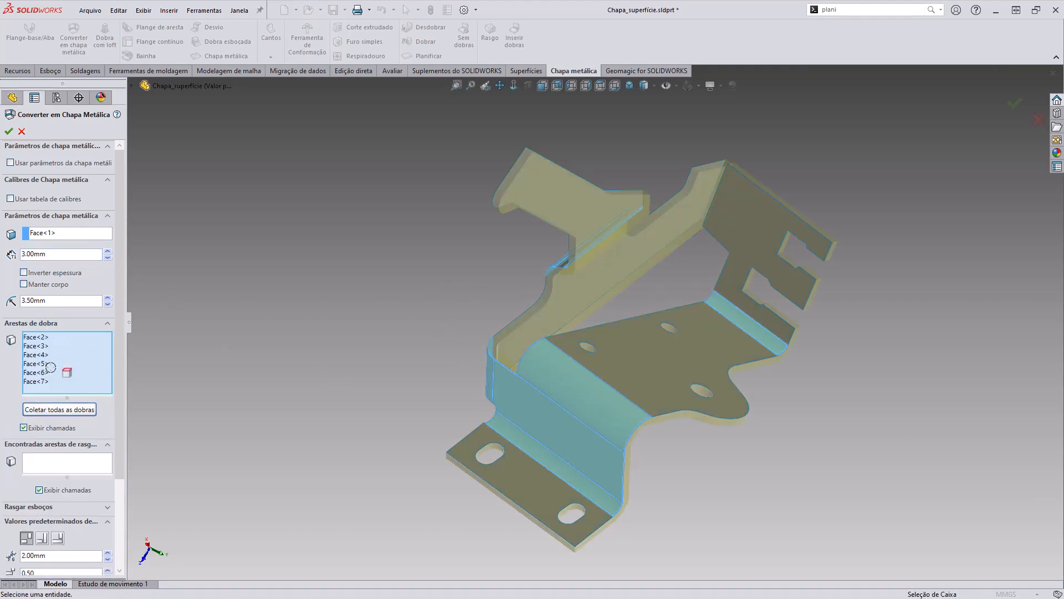
pyautogui.click(10, 132)
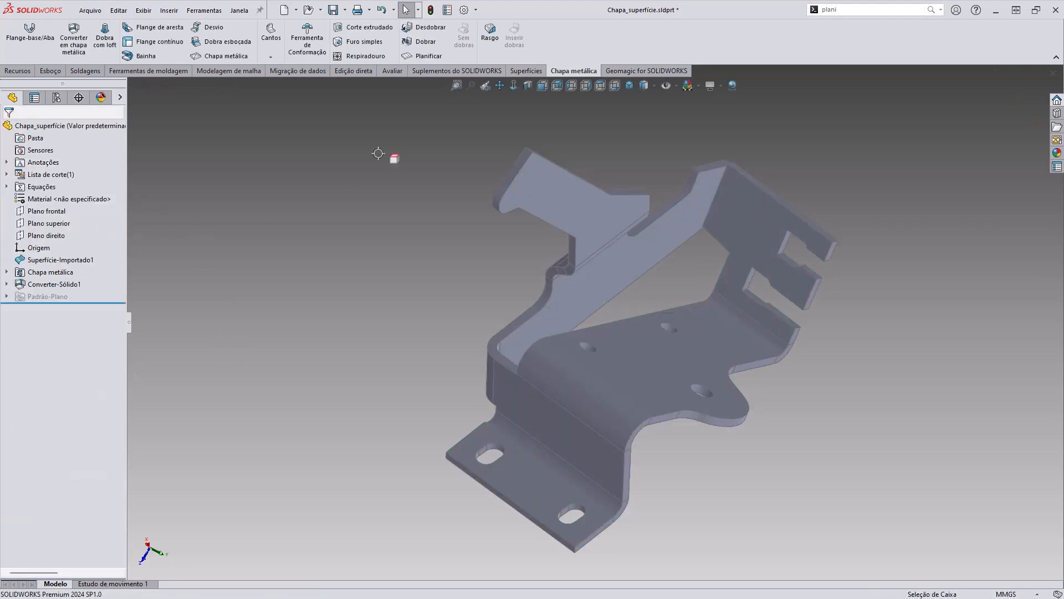
# Step: Flatten the bracket converted from the surface to examine its flat pattern, and switch the flattening off again
pyautogui.click(414, 54)
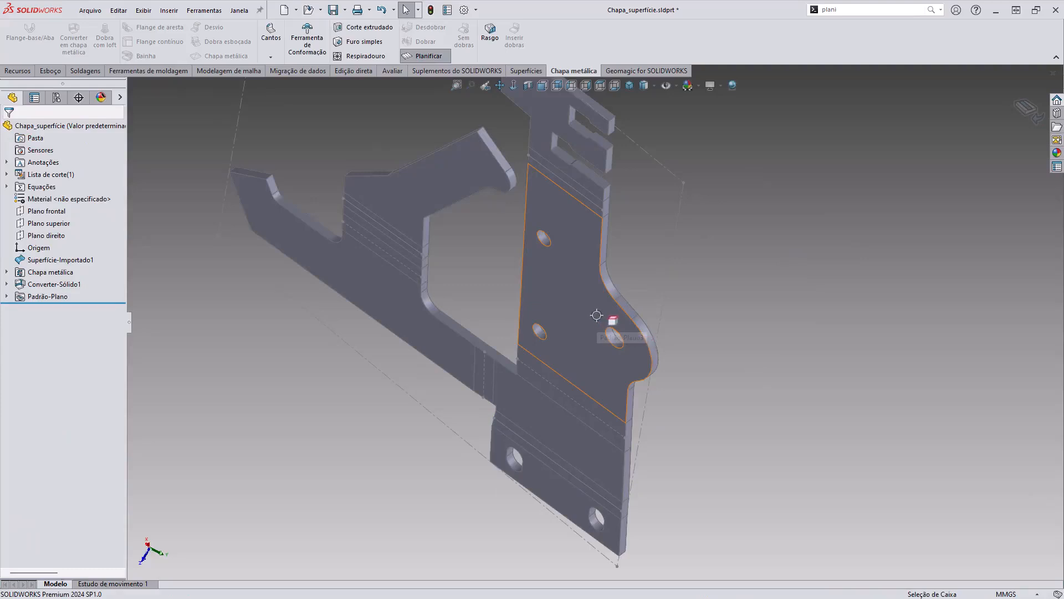
pyautogui.scroll(3, 597, 315)
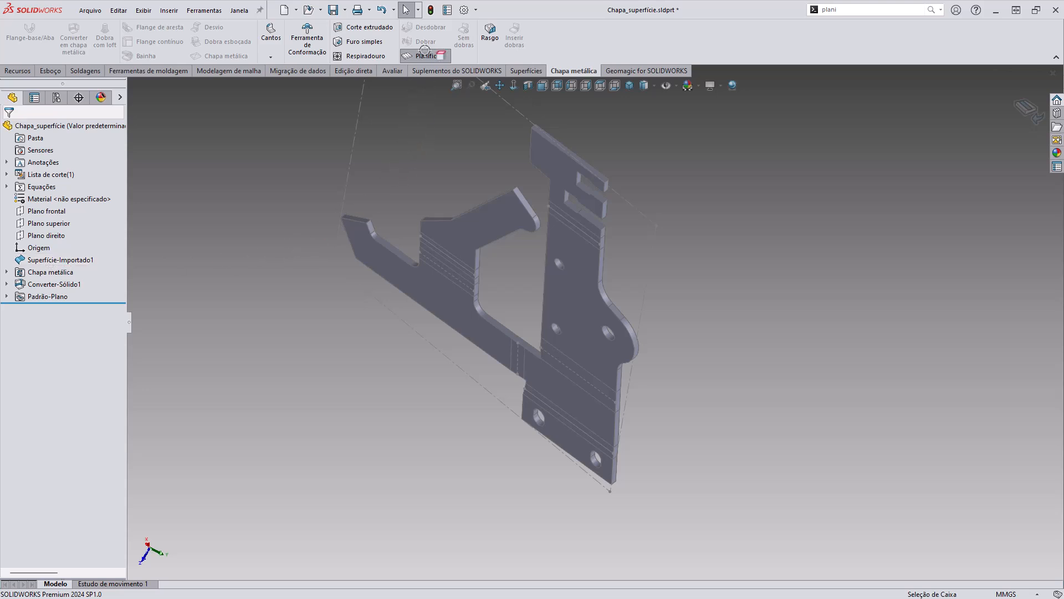
pyautogui.click(424, 54)
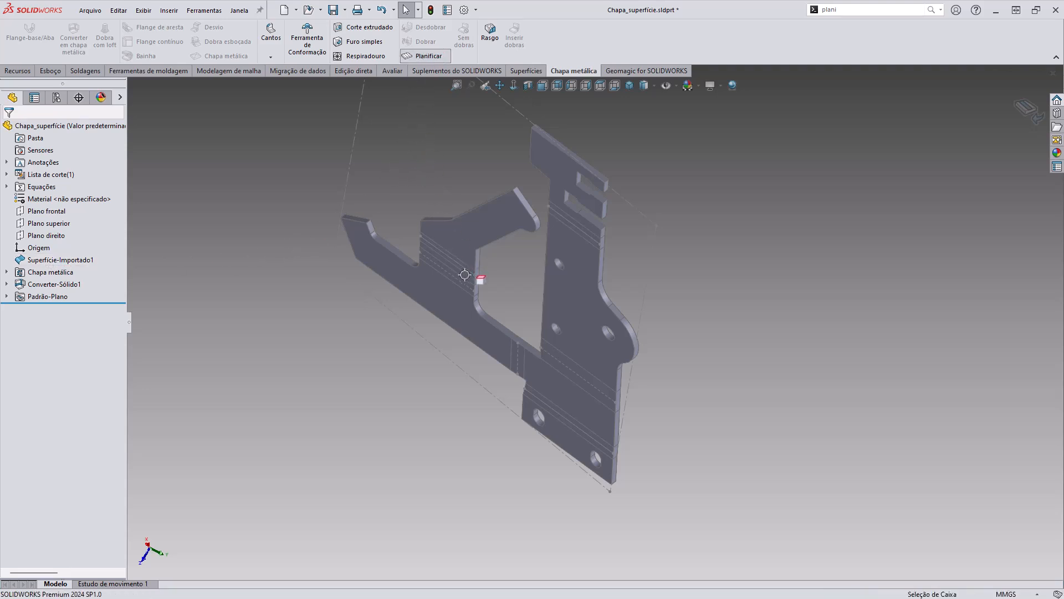